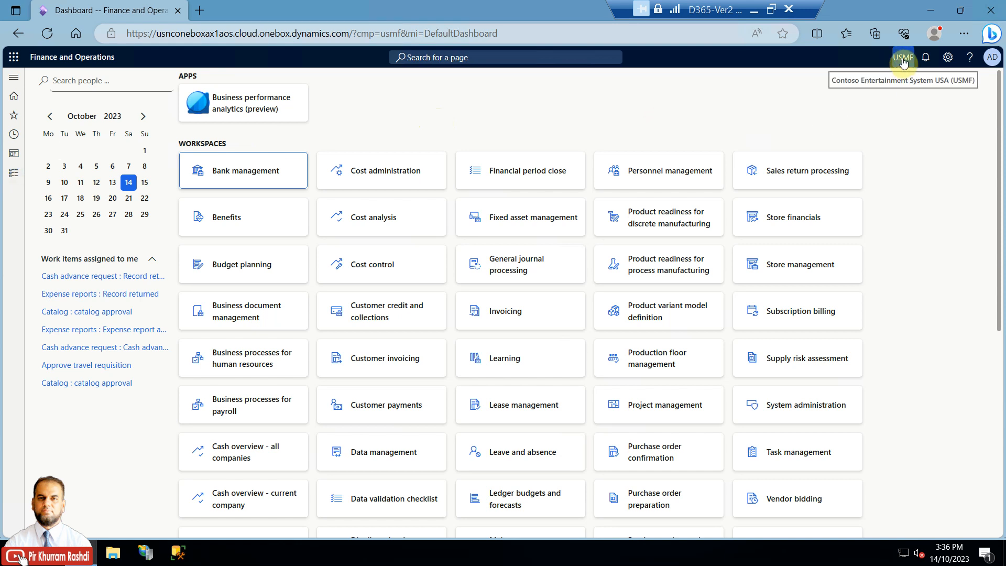
Open the Fixed assets depreciation profiles, put the 150% profile in edit mode, and view its available depreciation methods.
click(13, 173)
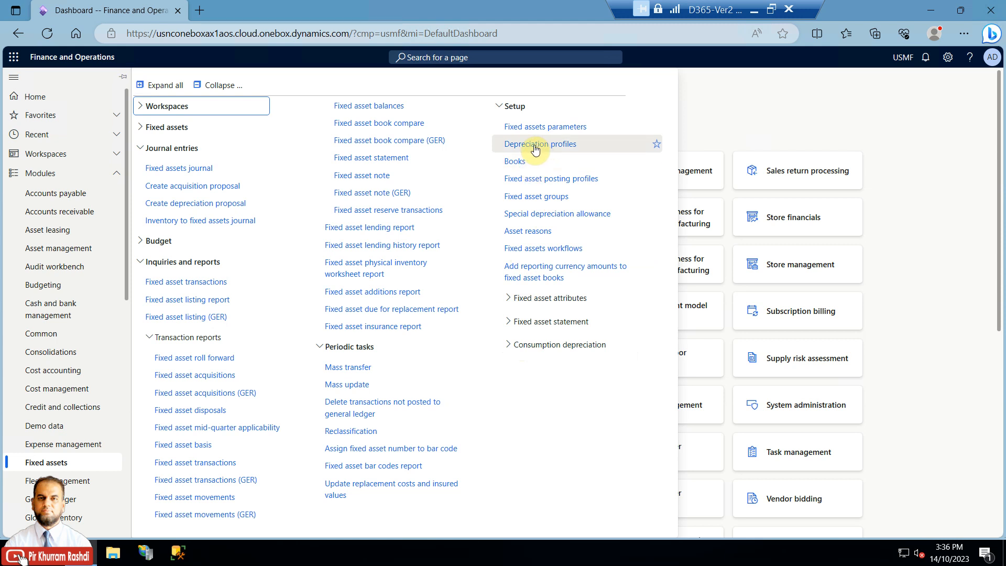
click(554, 147)
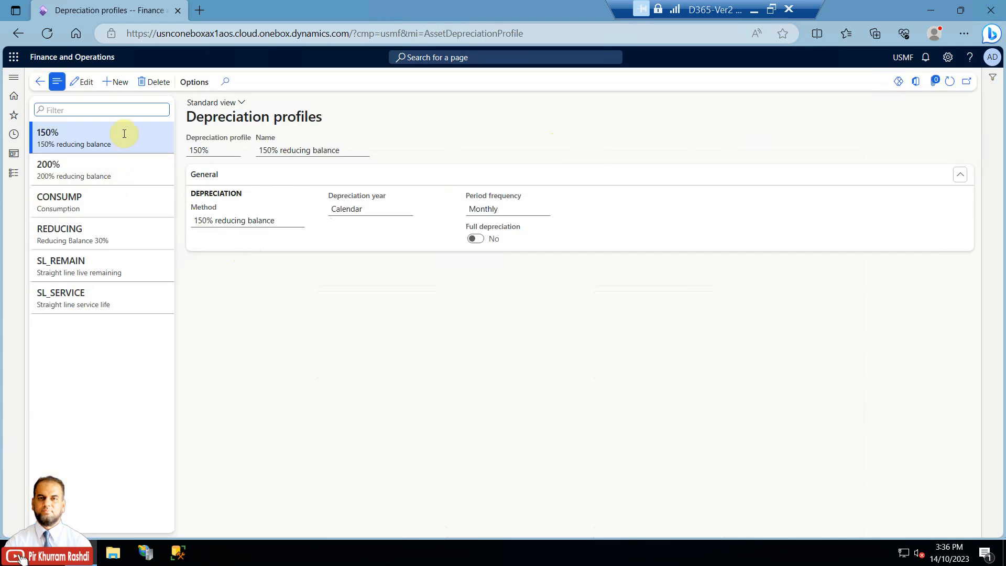
click(87, 82)
click(302, 220)
click(301, 221)
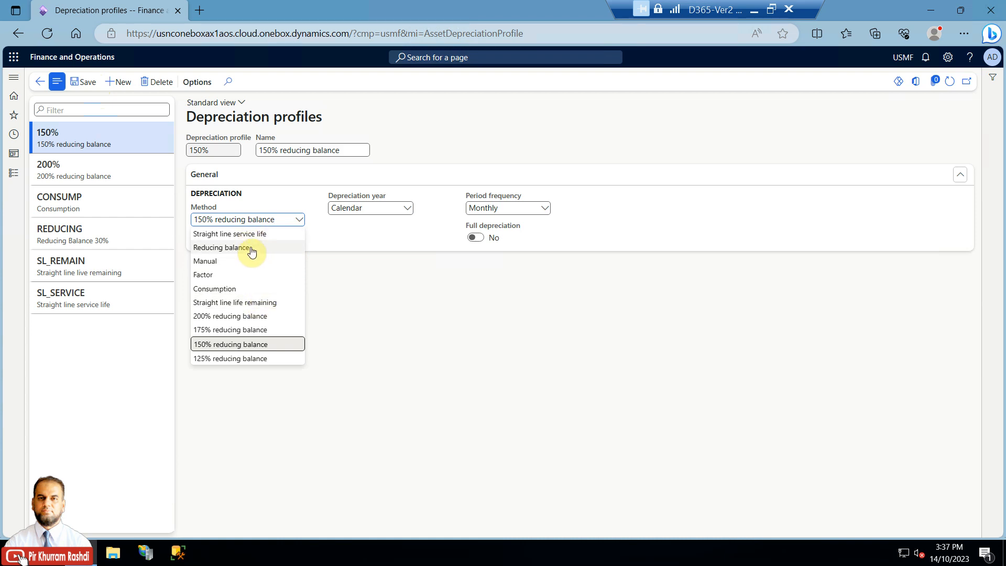
click(348, 242)
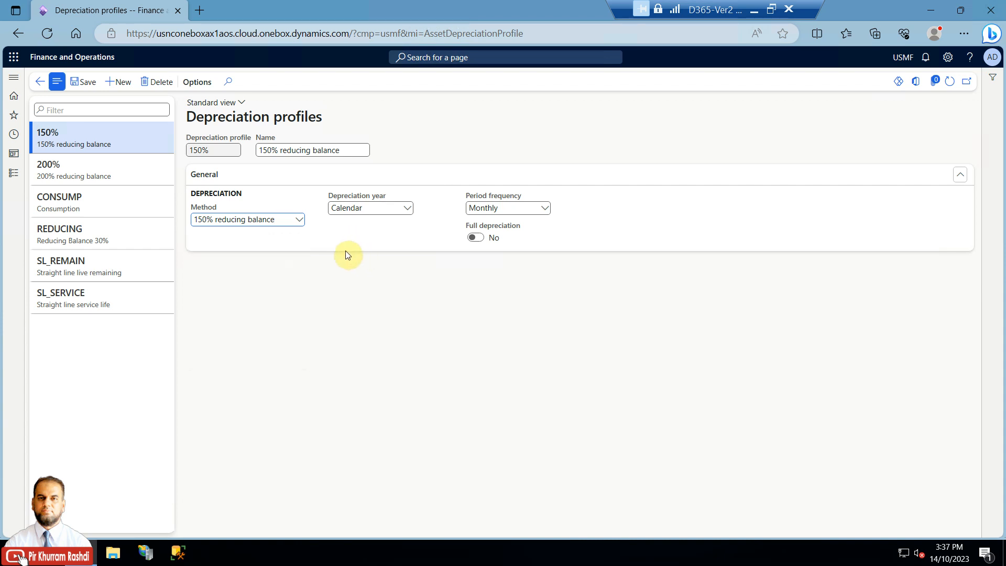
Set the SL_SERVICE profile's depreciation year to Calendar and view the available period frequency options.
click(125, 297)
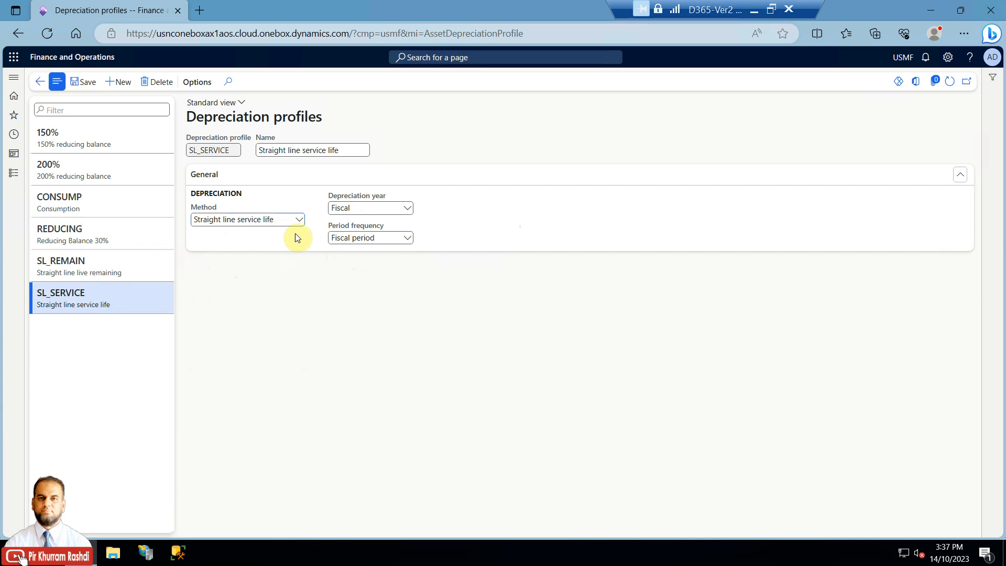
click(410, 211)
click(410, 211)
click(438, 208)
click(408, 212)
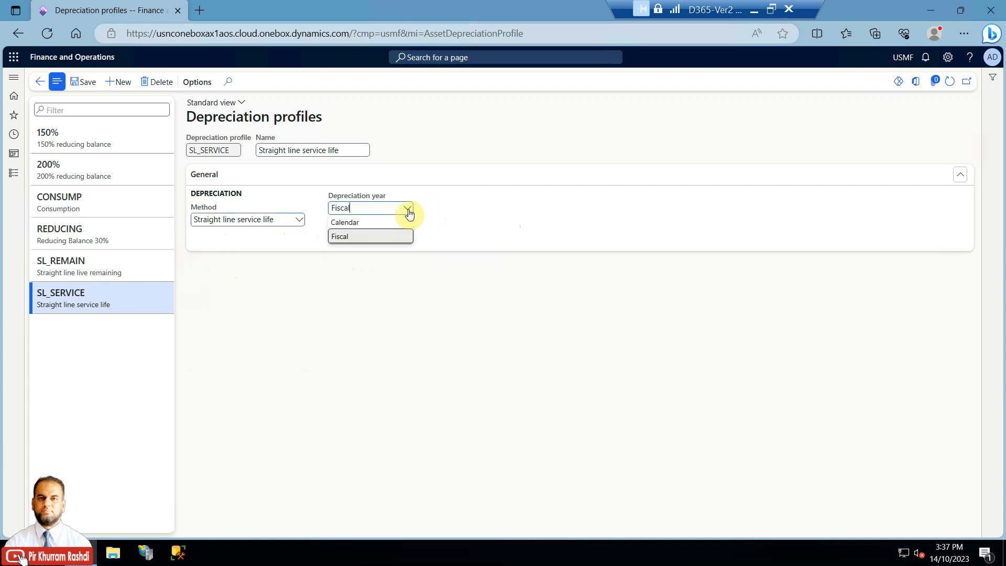
click(409, 212)
click(408, 212)
click(392, 226)
click(409, 238)
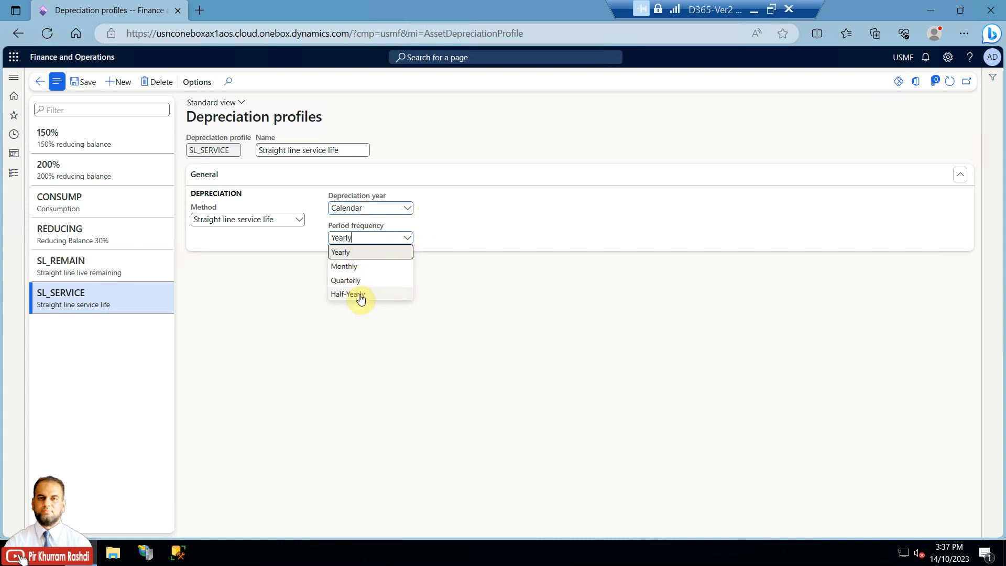
Set the SL_SERVICE profile's depreciation year to Fiscal and its period frequency to Fiscal period.
click(404, 209)
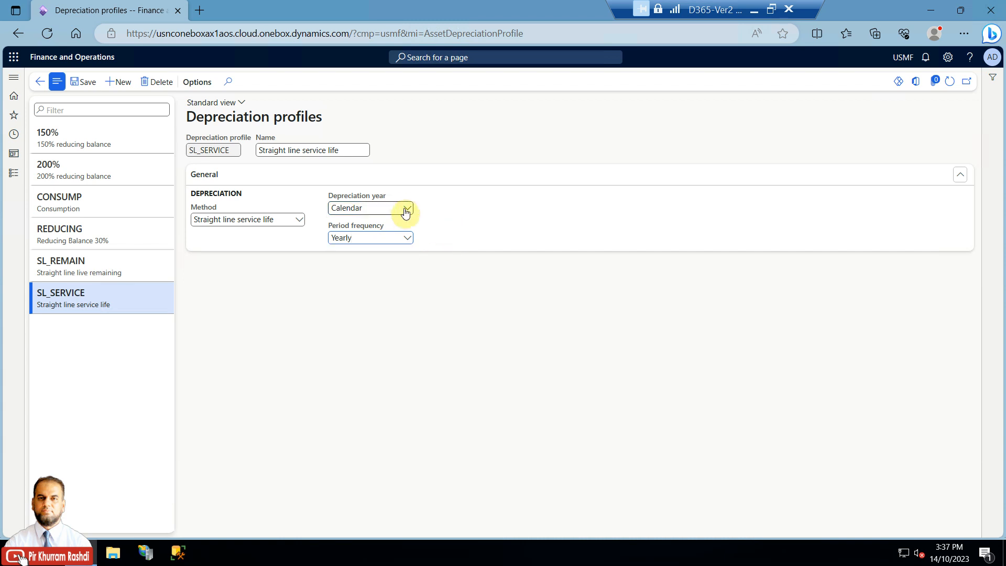
click(405, 210)
click(382, 236)
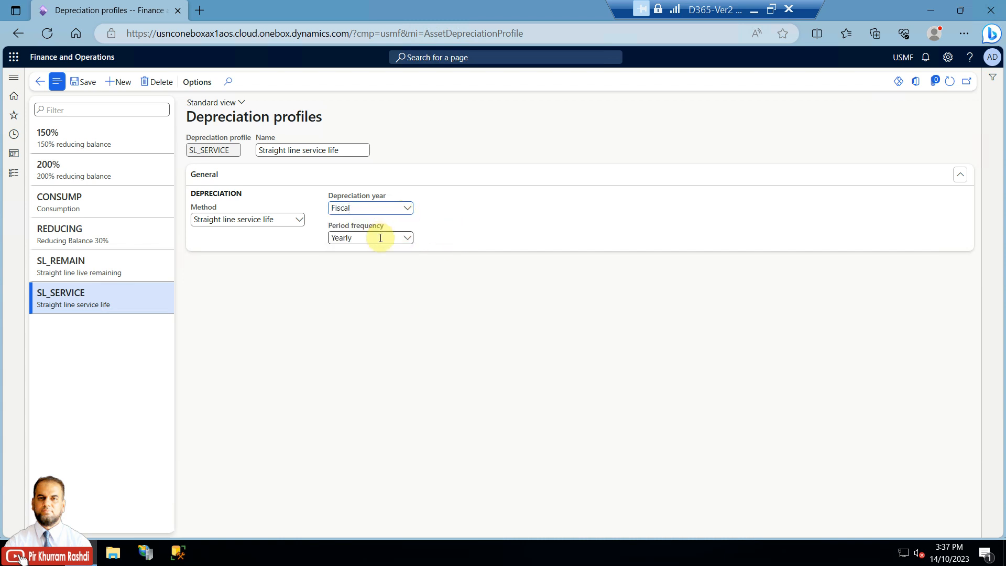
click(408, 239)
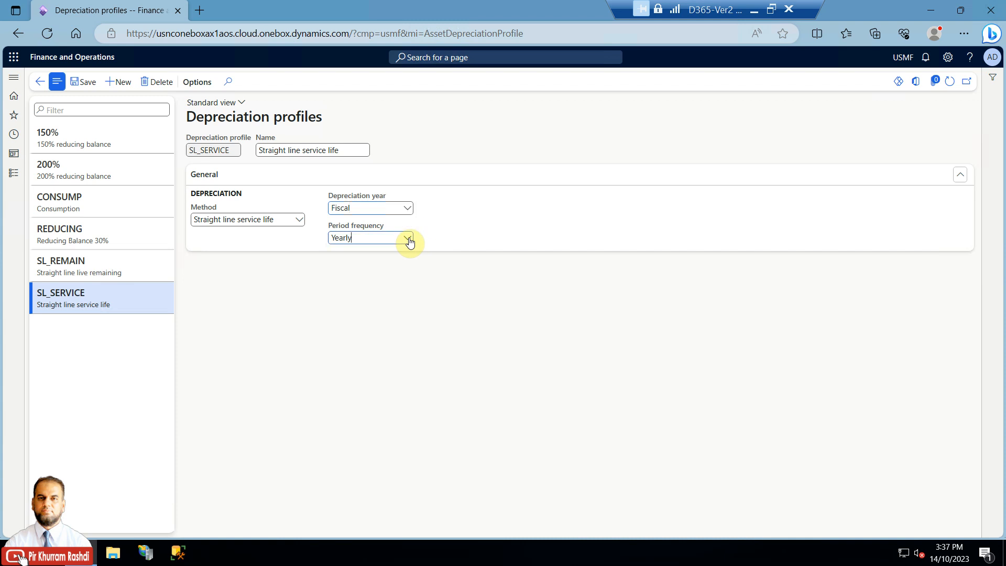
click(408, 240)
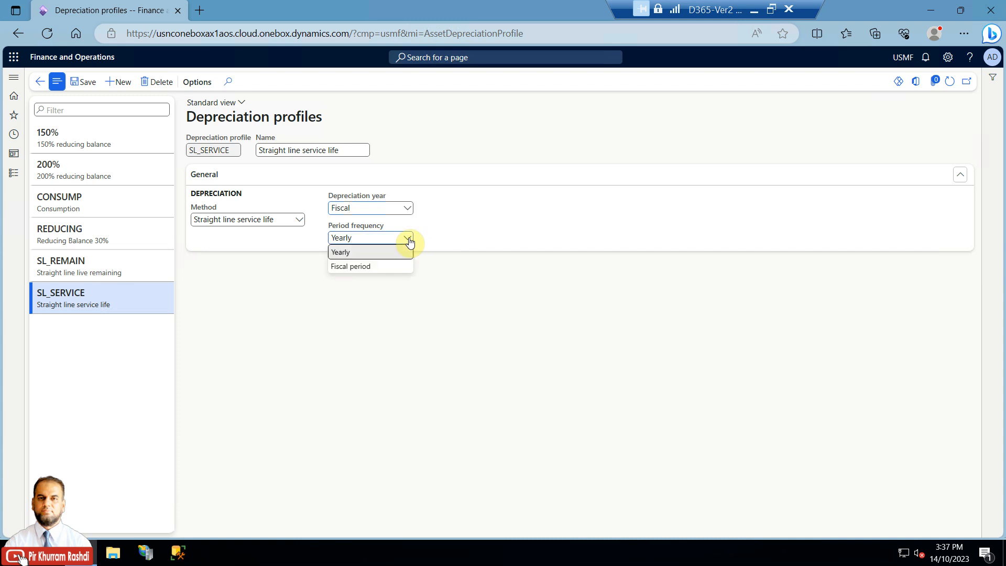
click(375, 267)
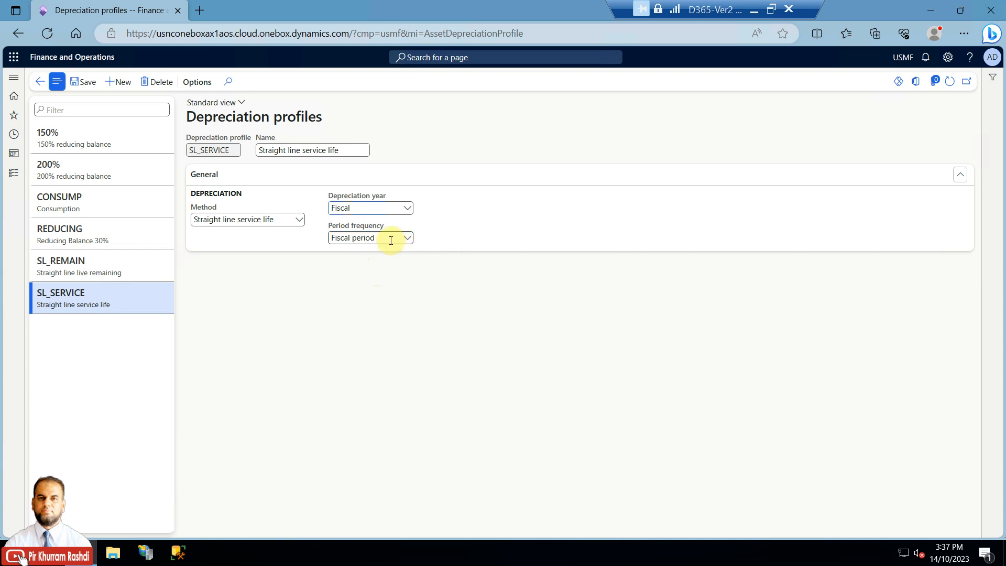
mouse_move(385, 239)
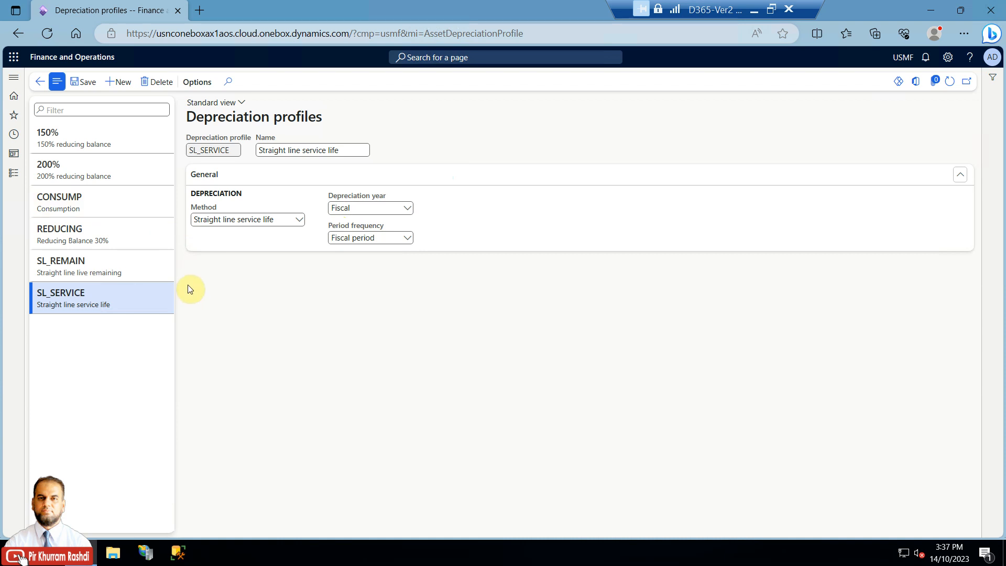
Open the General ledger's fiscal calendars and display the years and periods of the Fiscal calendar.
click(14, 173)
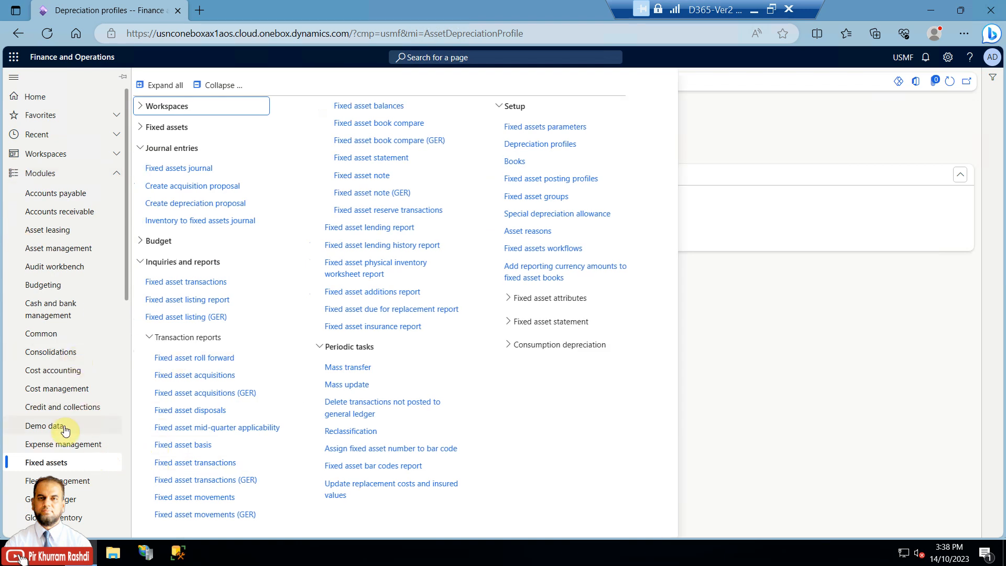
click(68, 503)
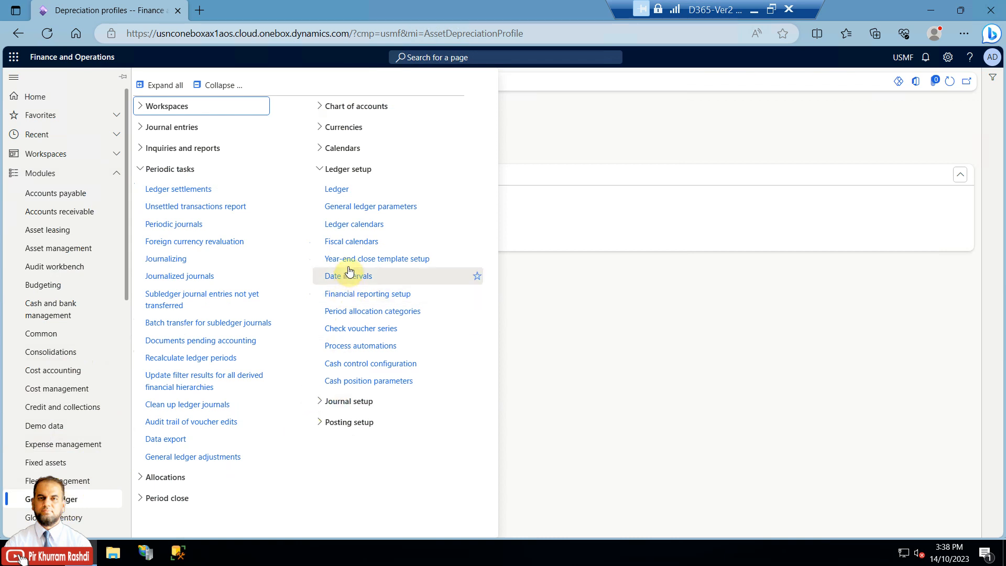
click(351, 245)
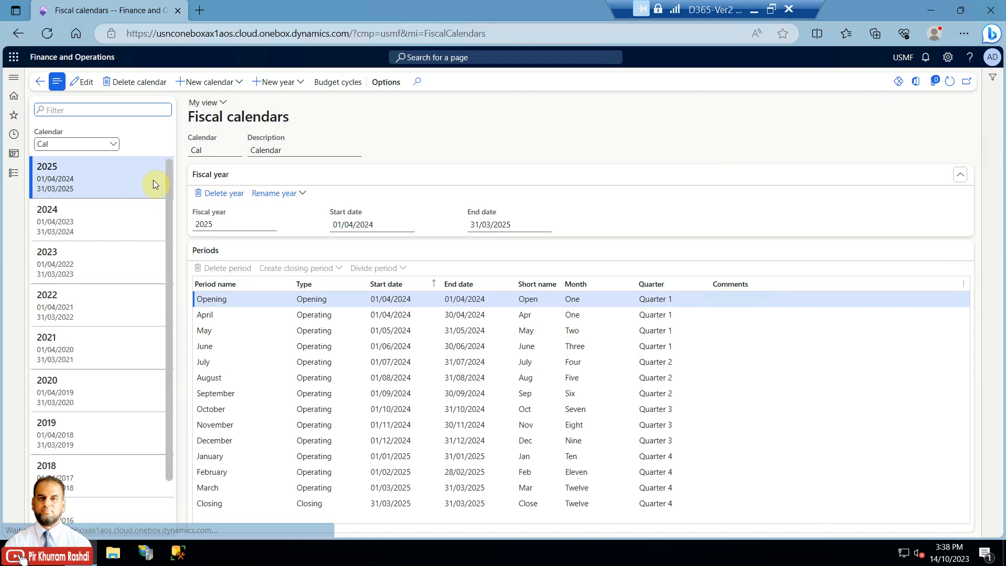
click(113, 144)
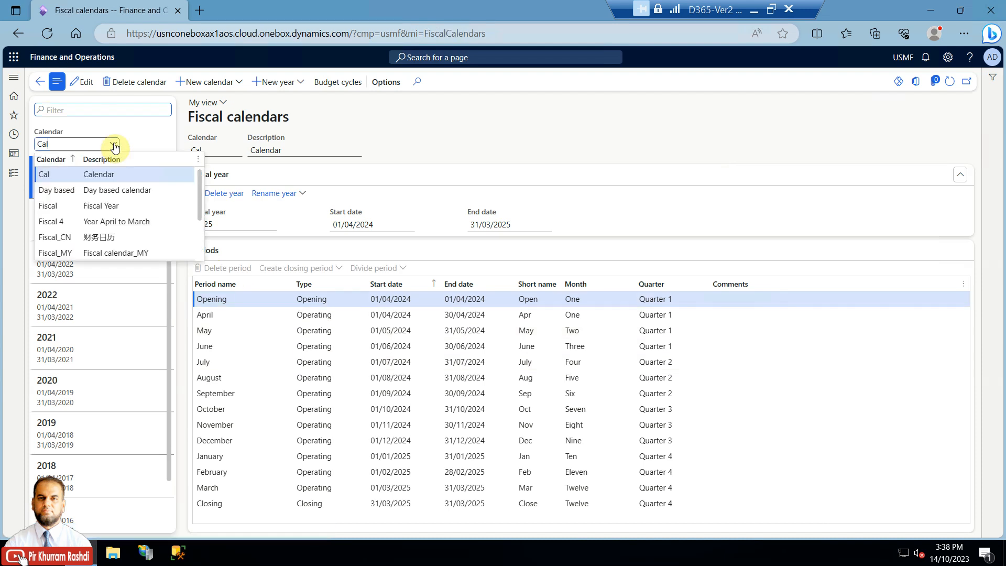
click(62, 205)
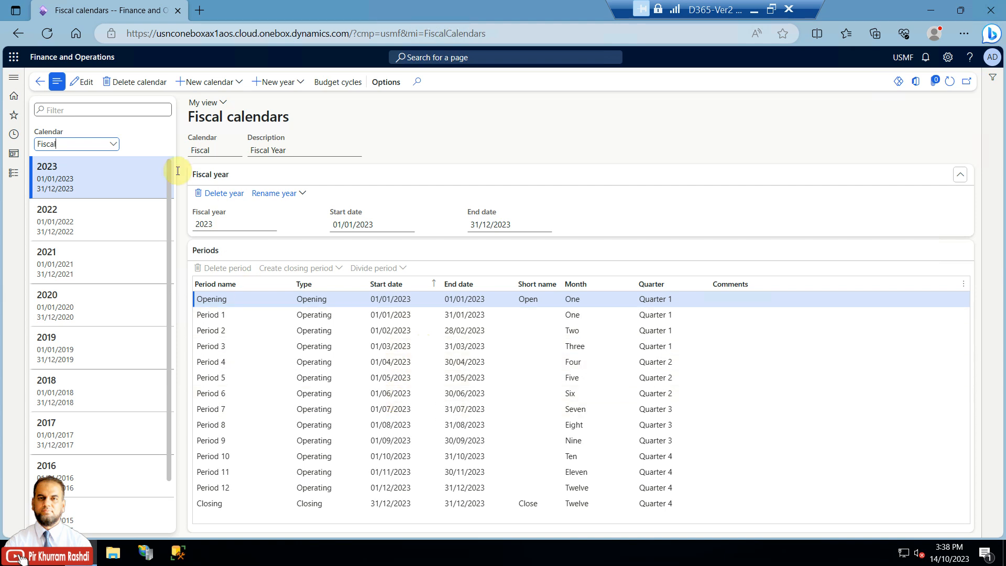
Open the General ledger's Ledger setup page, check its assigned fiscal calendar, and dismiss the notification.
click(13, 172)
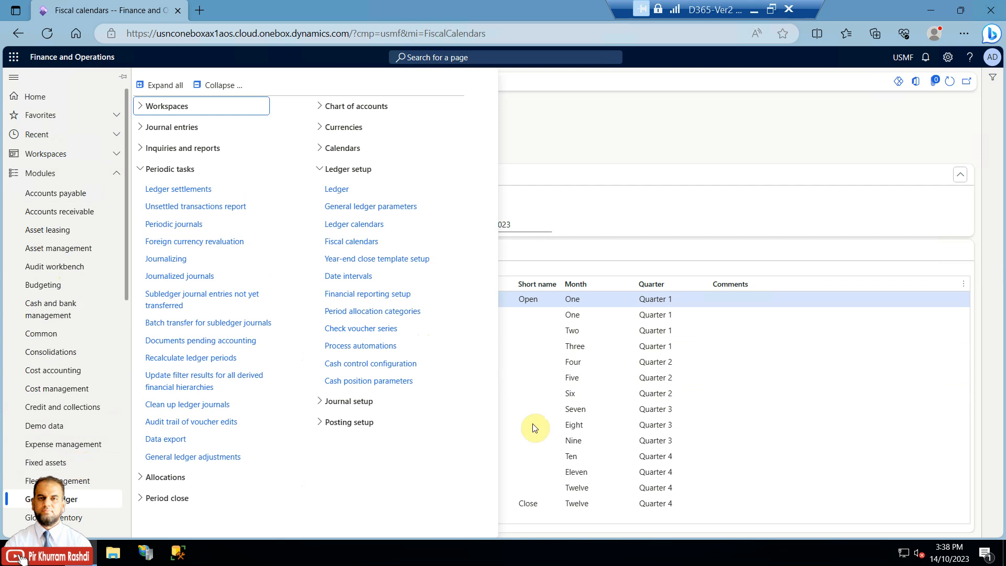
click(530, 239)
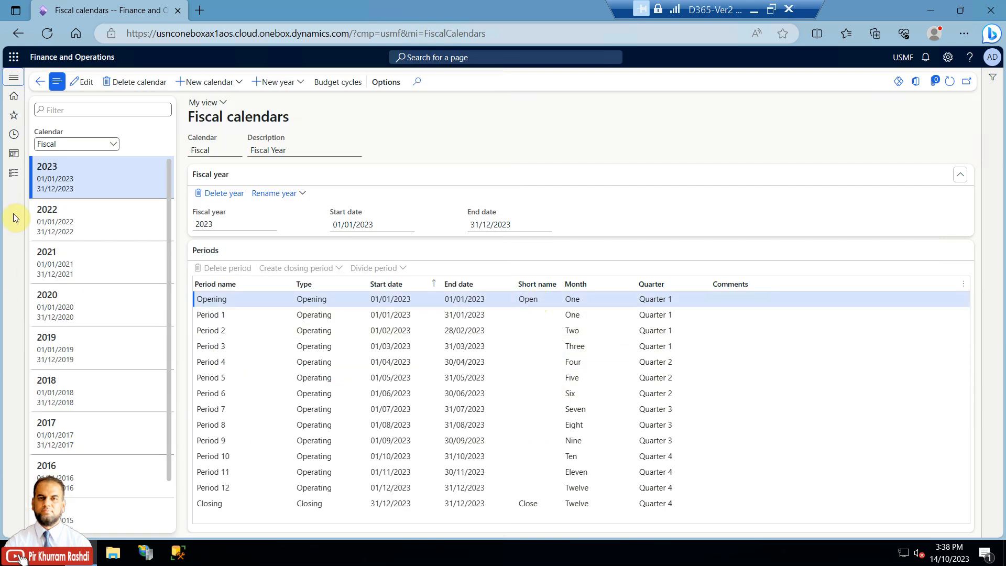
click(14, 174)
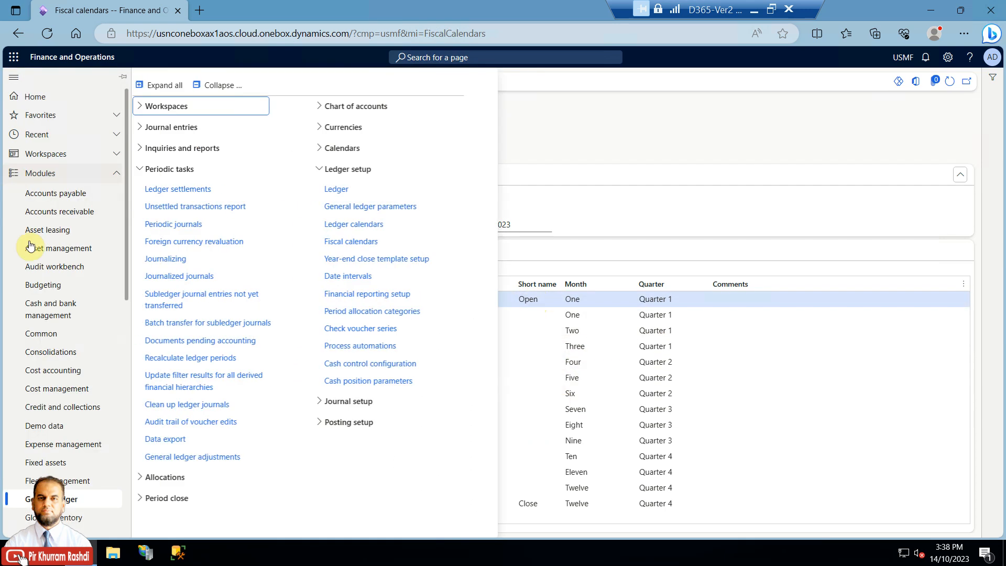
click(350, 191)
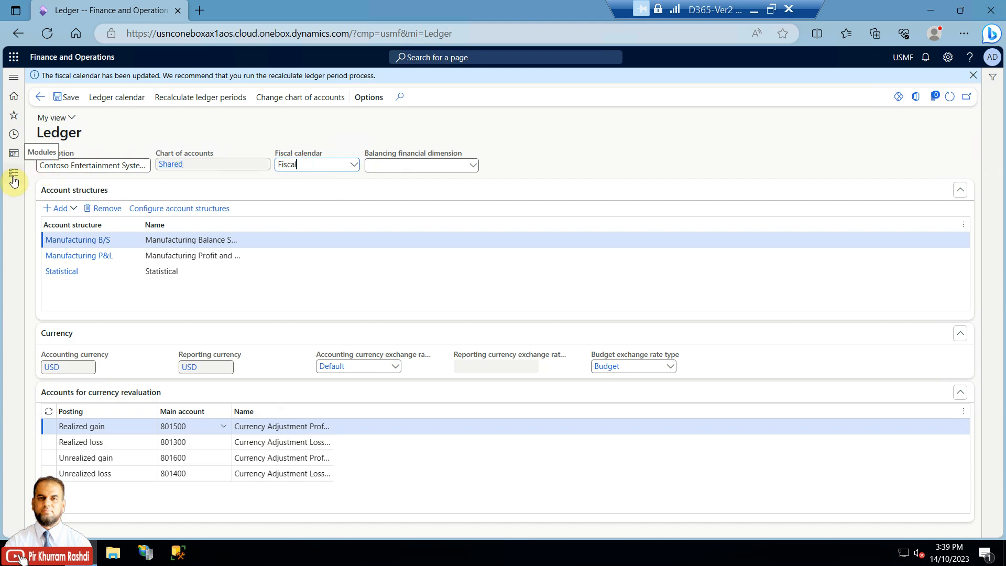
click(974, 77)
Open the Books setup in the Fixed assets module and display the SLSL straight line service life book.
click(14, 173)
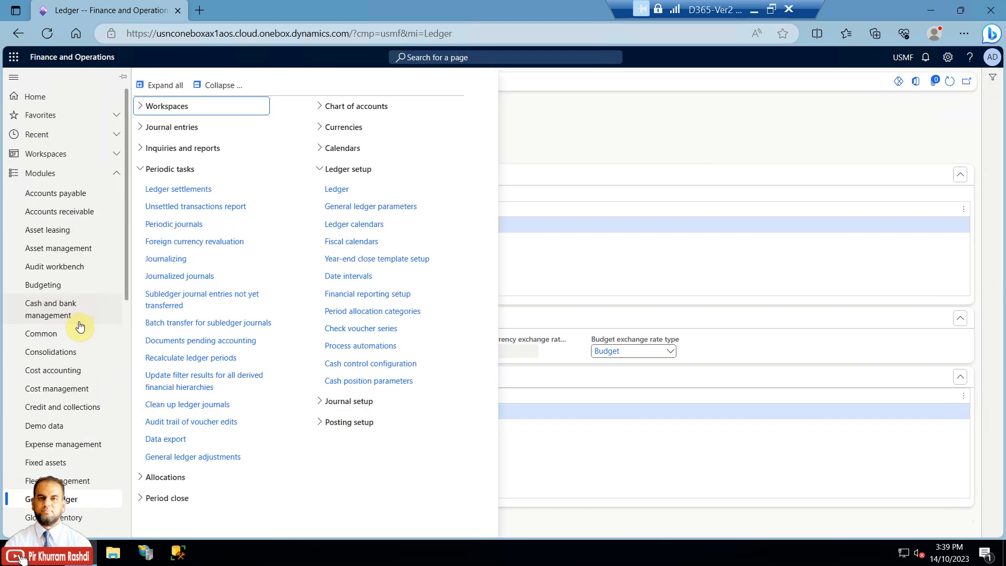
click(71, 464)
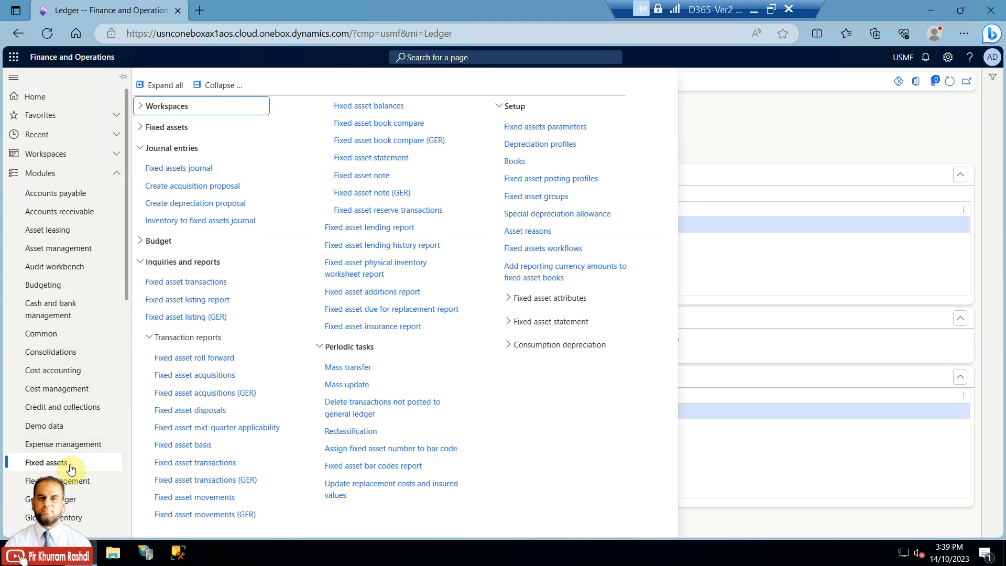
click(516, 162)
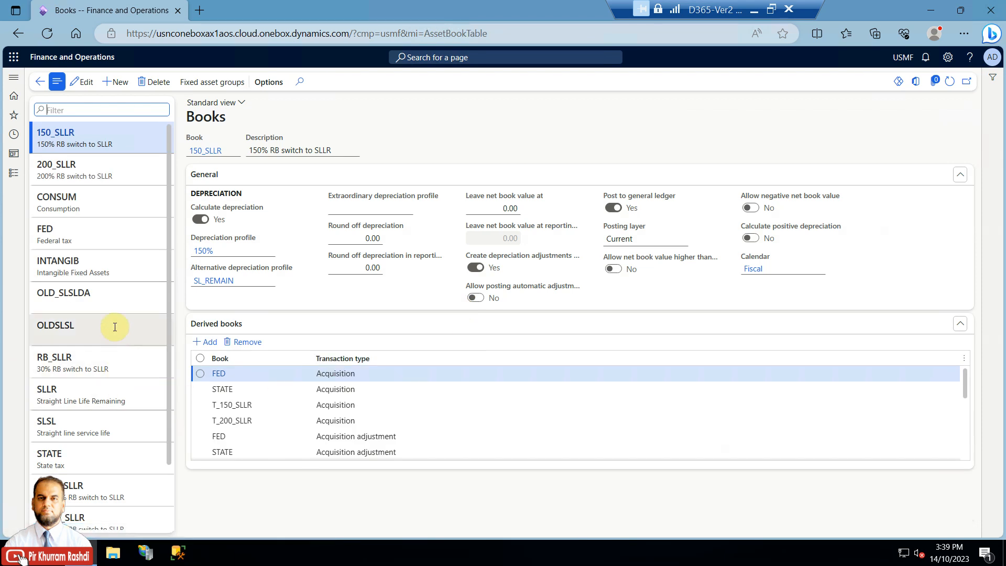
scroll(132, 352, down, 1)
click(108, 352)
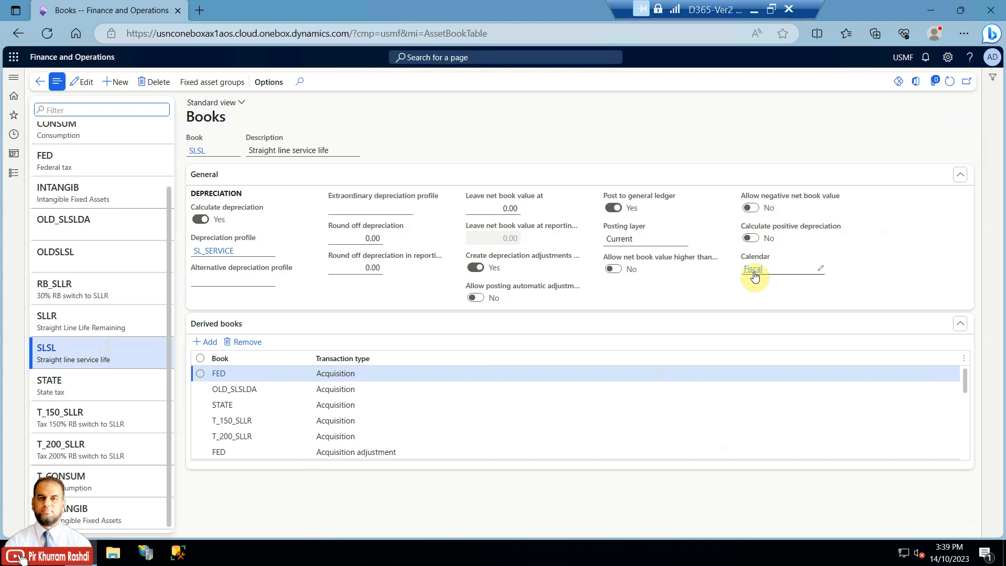
Put the SLSL book in edit mode and review its derived books, their transaction types, and the available calendars.
click(82, 82)
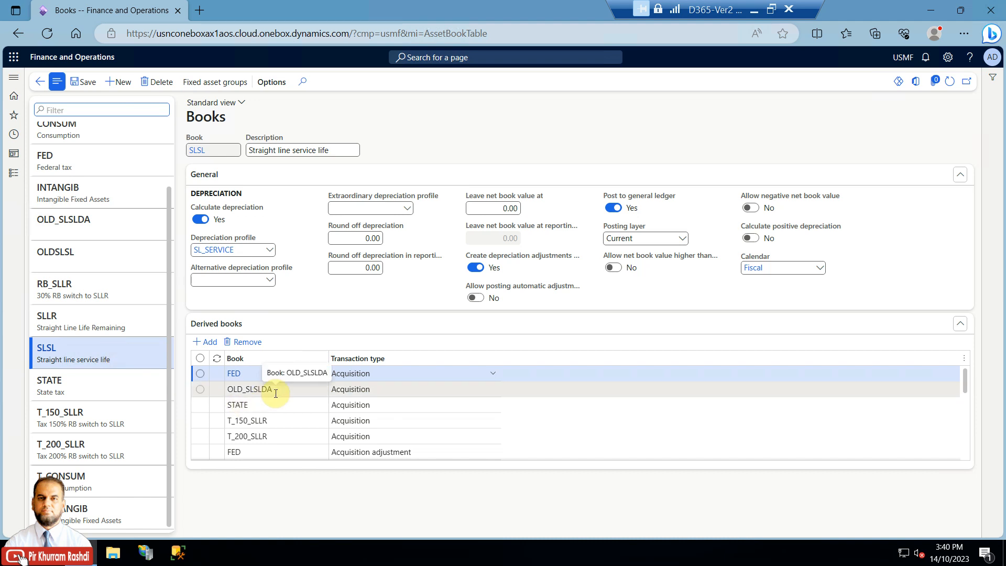
click(381, 390)
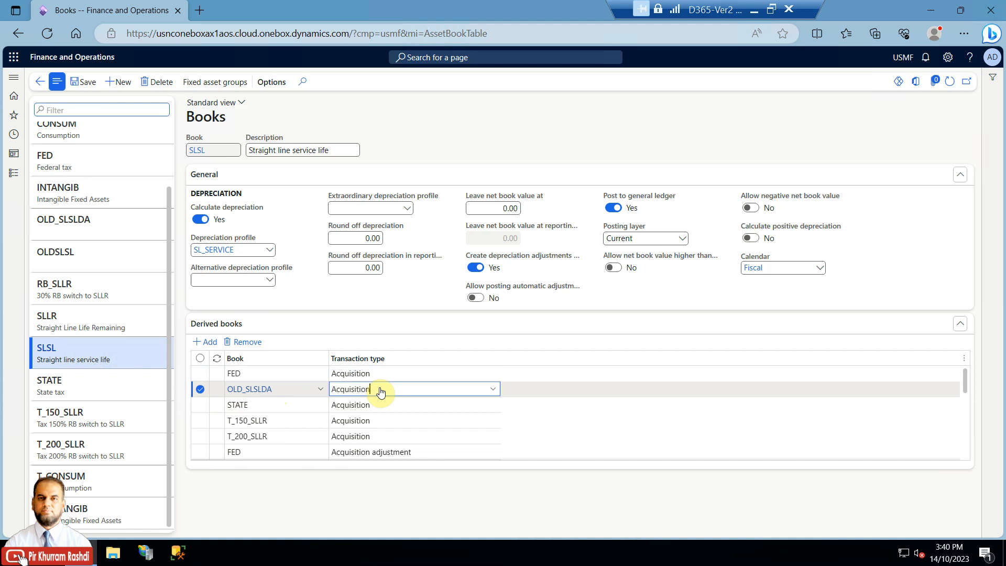
click(311, 408)
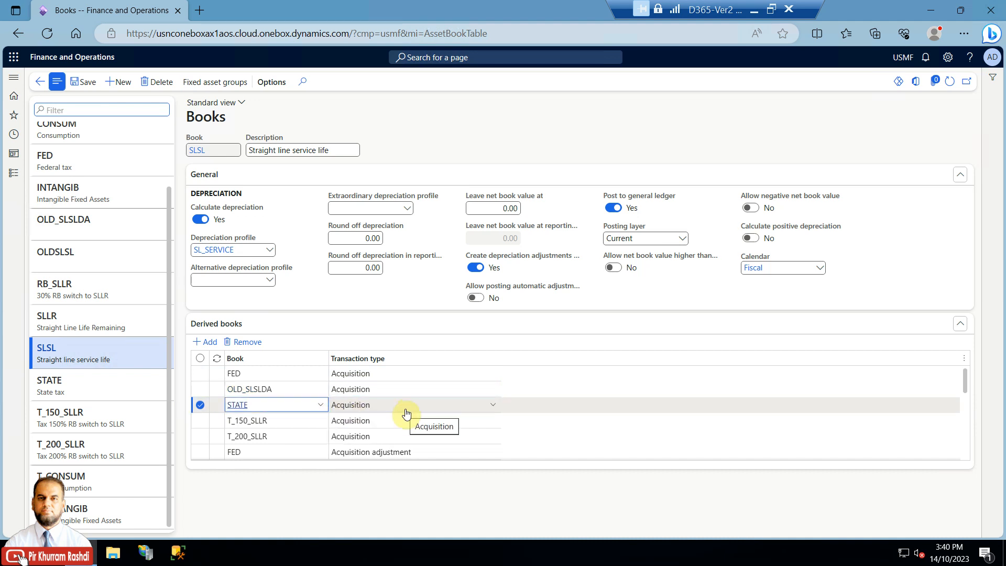
scroll(407, 416, down, 3)
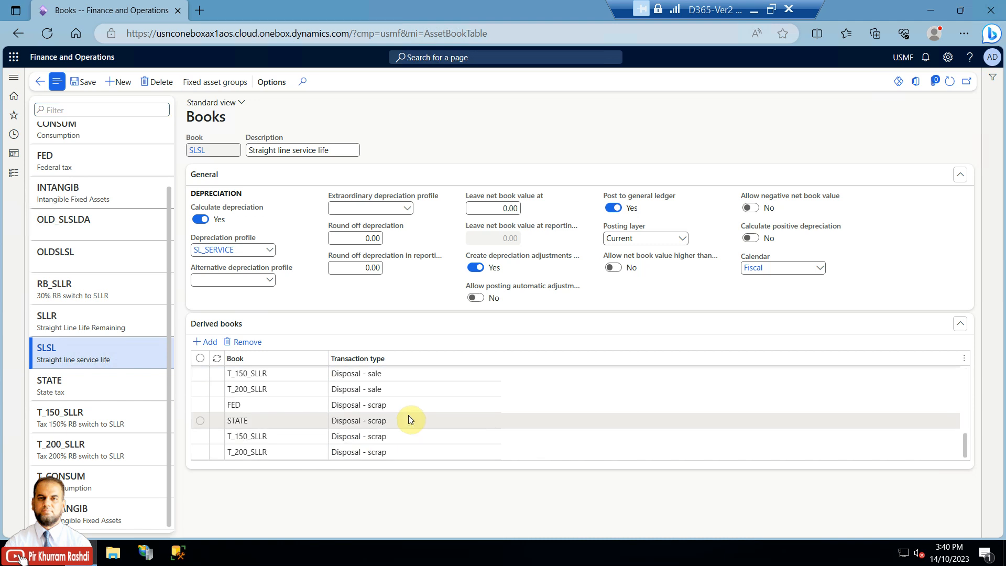
scroll(409, 419, up, 3)
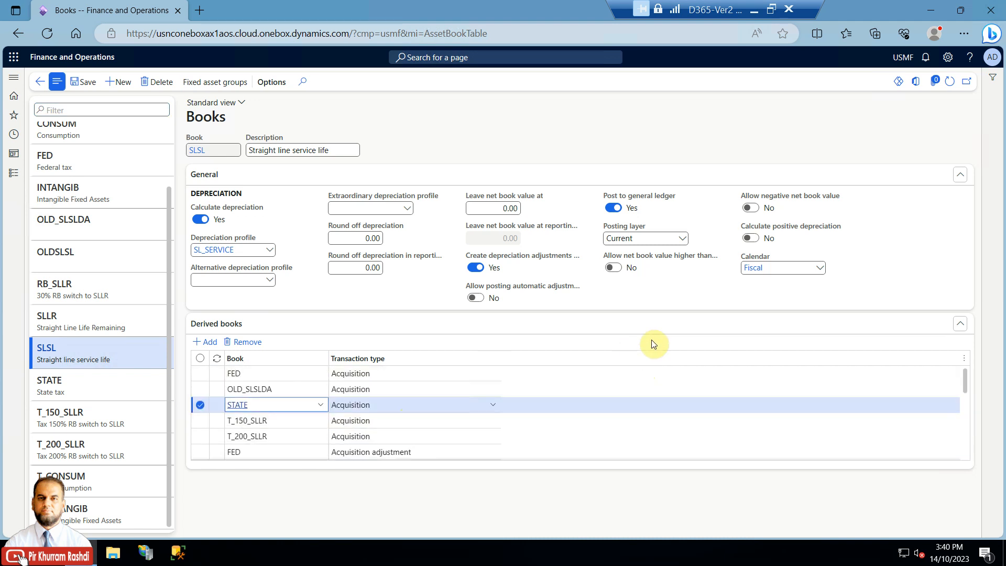
click(821, 269)
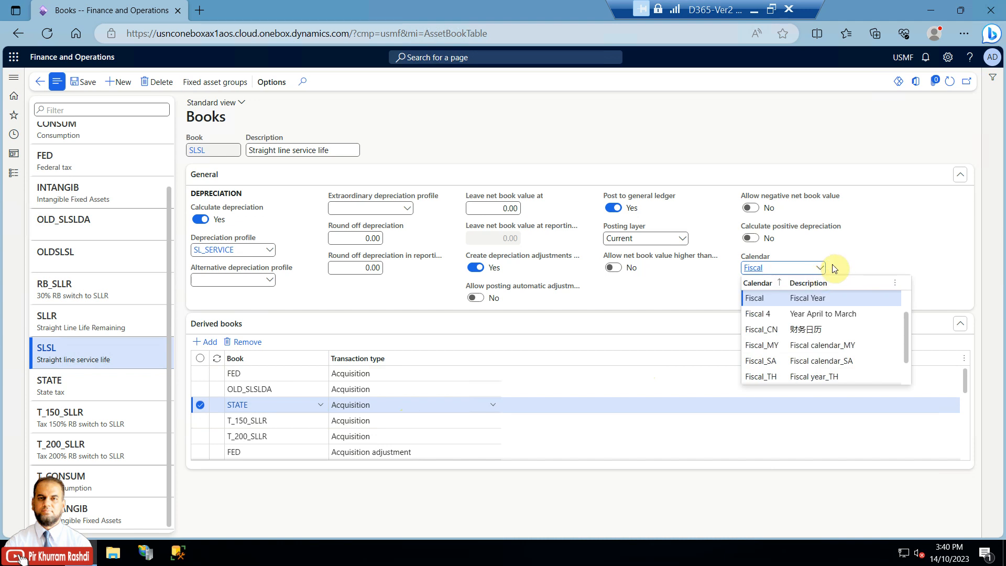
click(875, 262)
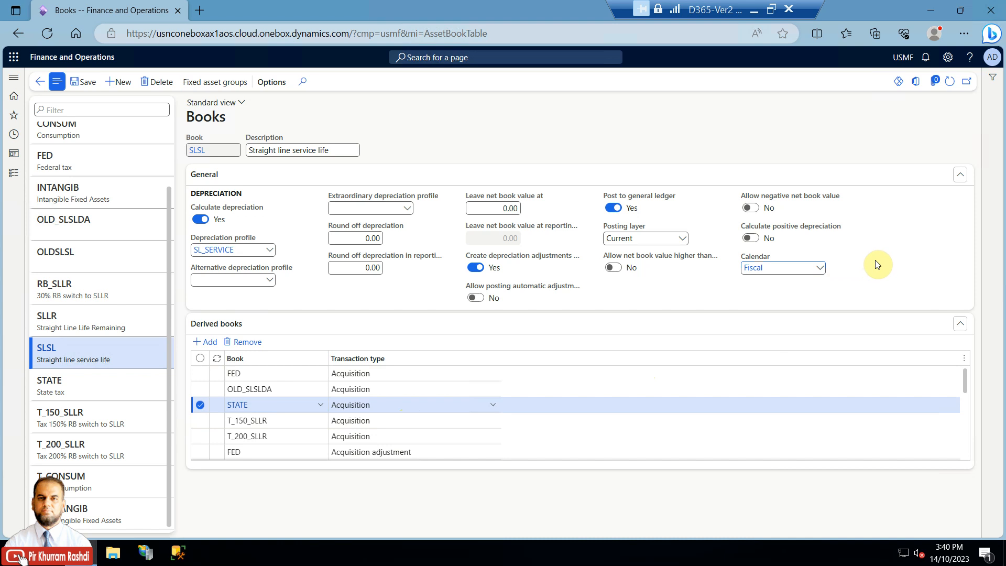
Open the list of all fixed assets in the Fixed assets module and go to its last records.
click(15, 177)
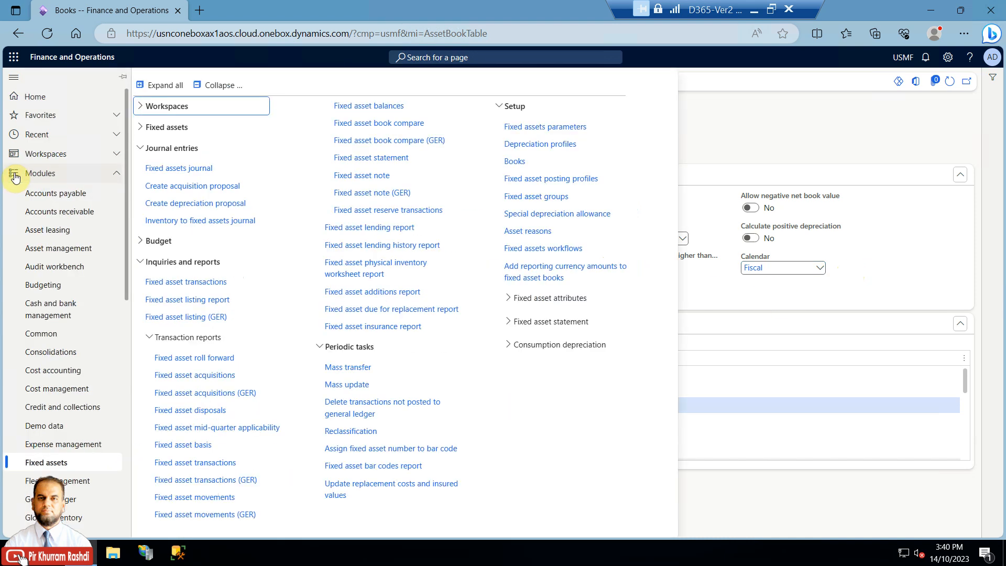
click(152, 127)
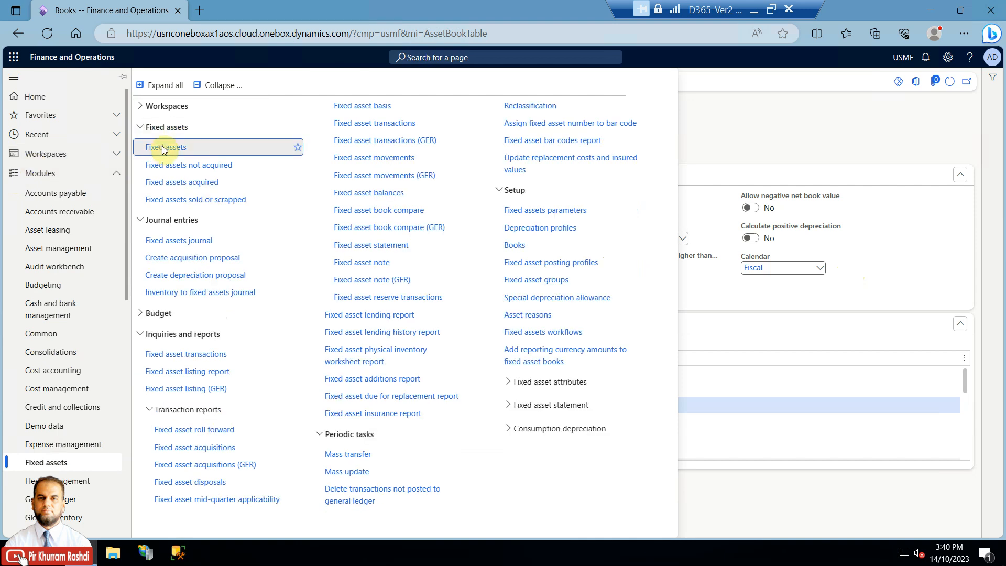
click(163, 148)
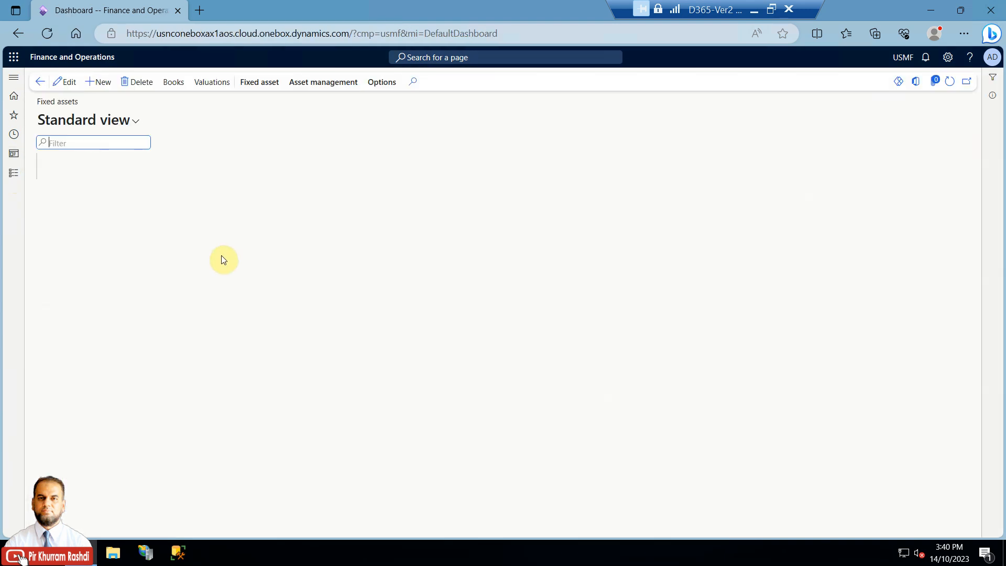
scroll(120, 374, down, 2)
scroll(121, 375, down, 15)
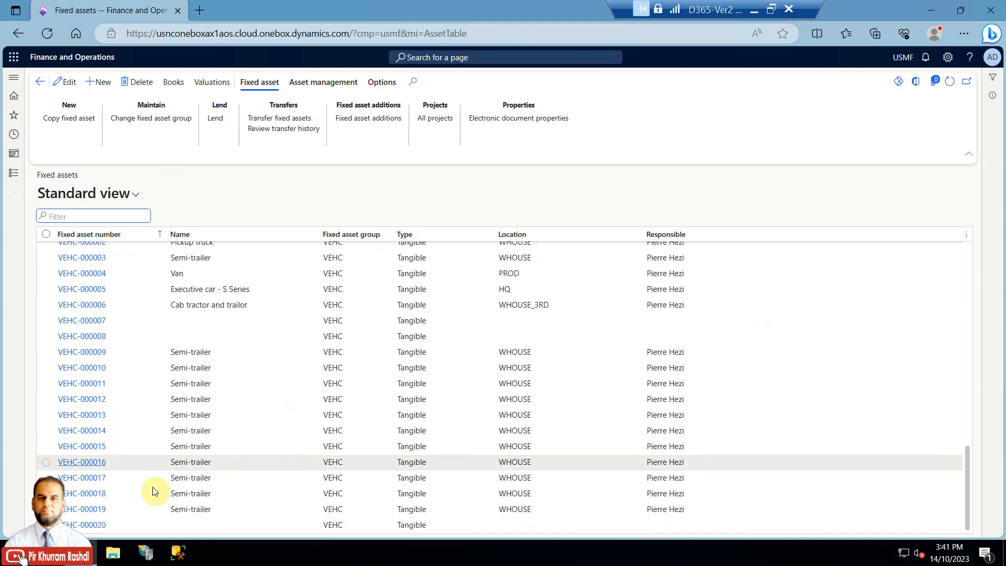
Select fixed asset VEHC-000021 and open its books.
click(161, 527)
click(80, 120)
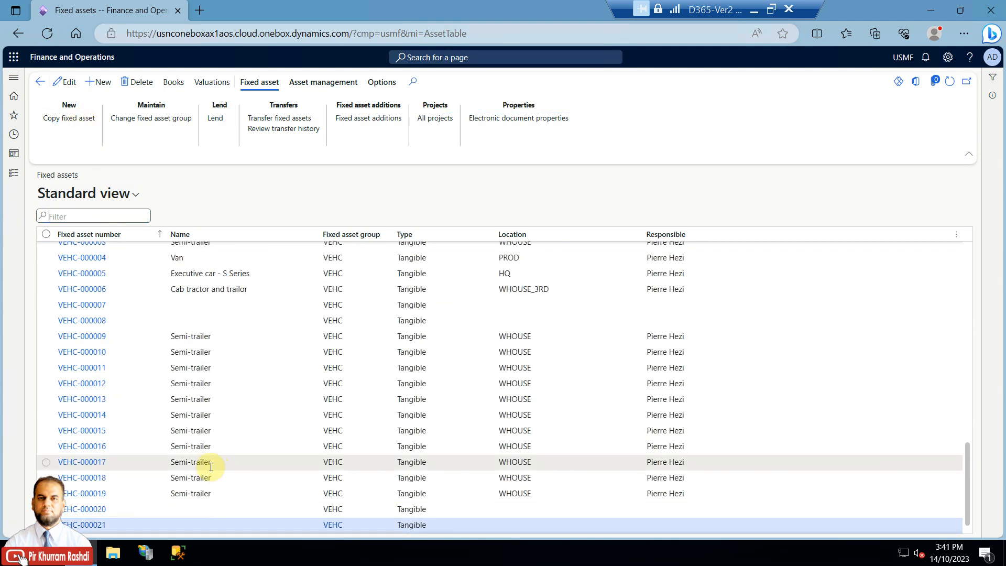
click(174, 526)
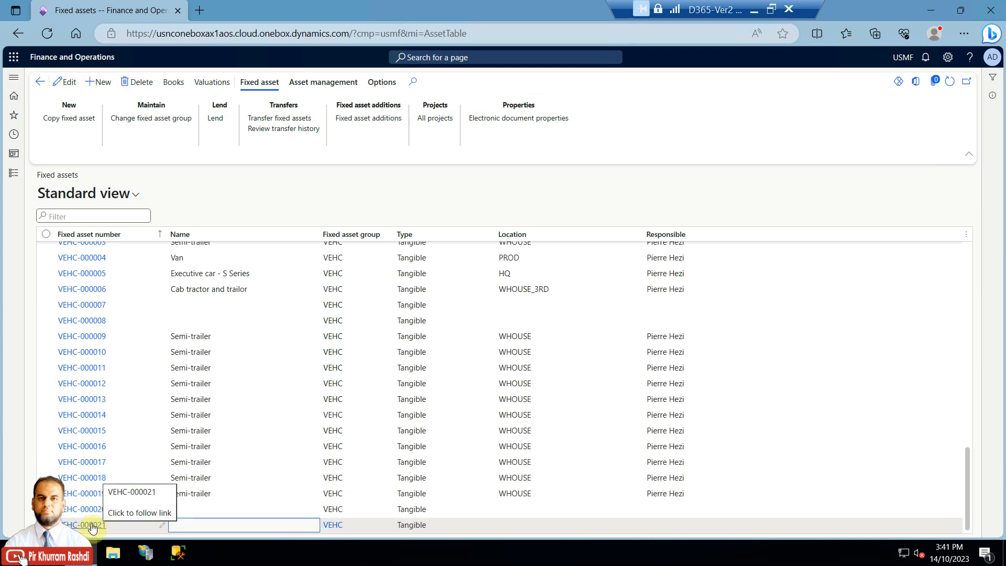
click(171, 83)
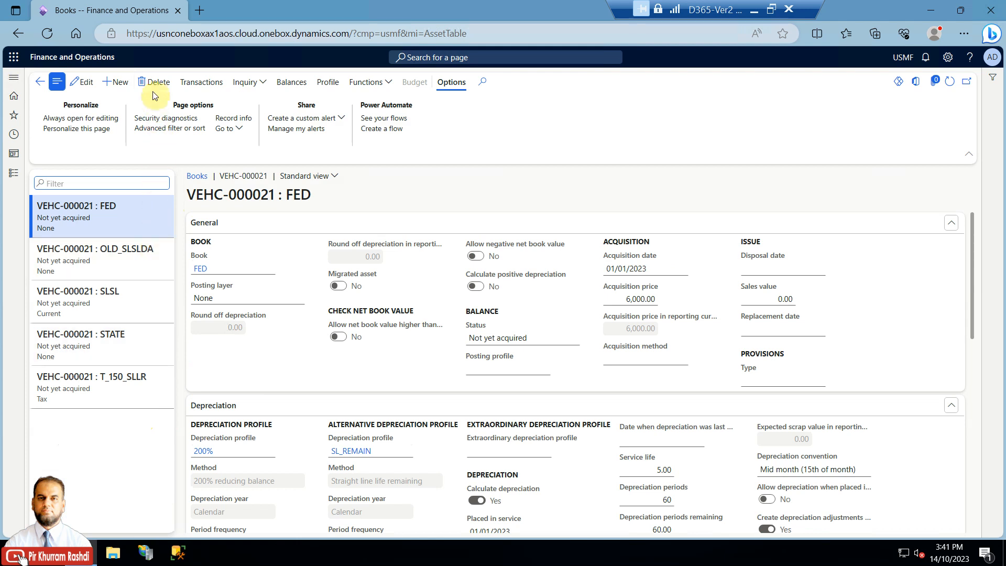
Delete the FED, OLD_SLSLDA, SLSL, STATE and T_150_SLLR books of asset VEHC-000021 and return to the fixed assets list.
key(alt+Delete)
click(615, 278)
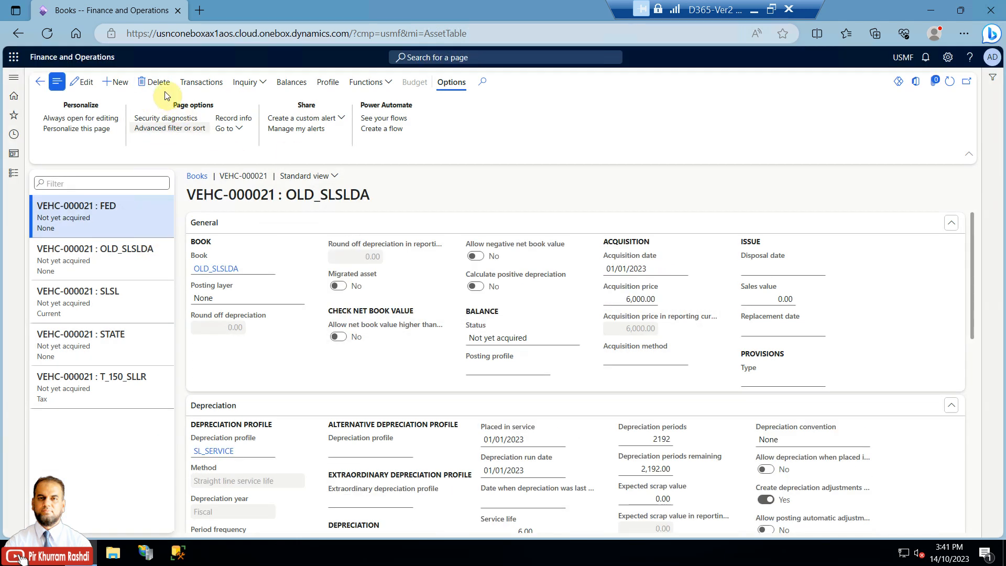
click(159, 82)
click(617, 278)
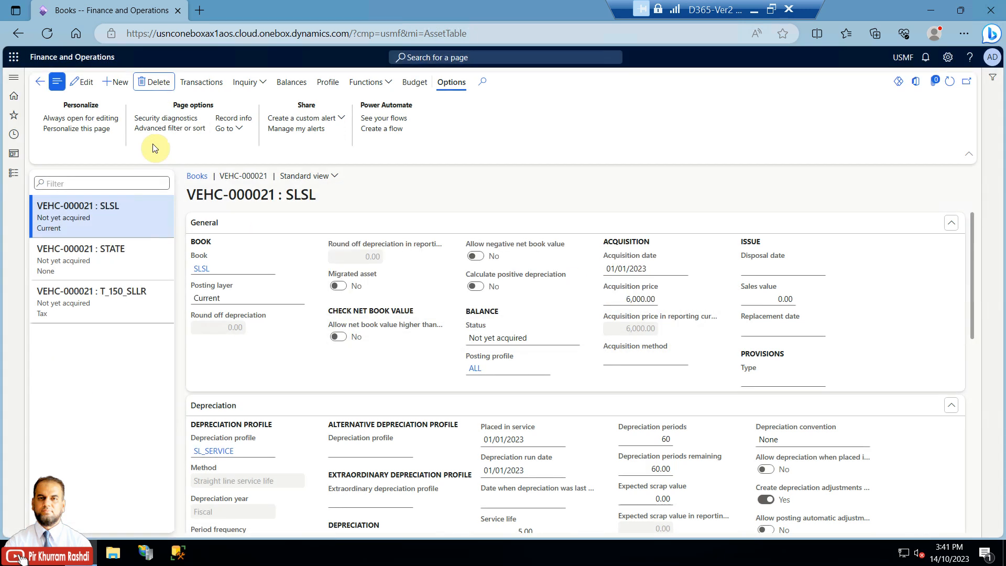
click(157, 82)
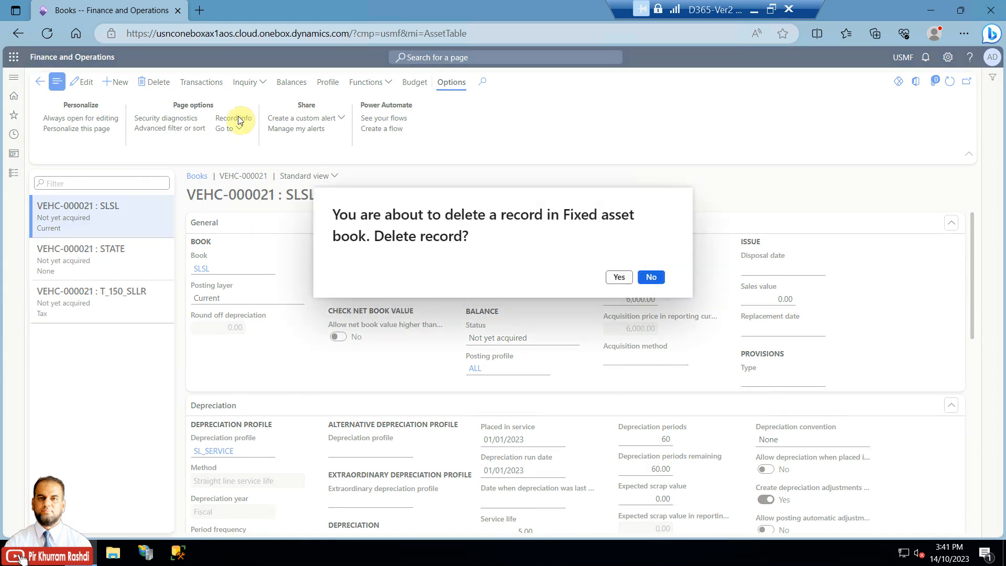
click(159, 83)
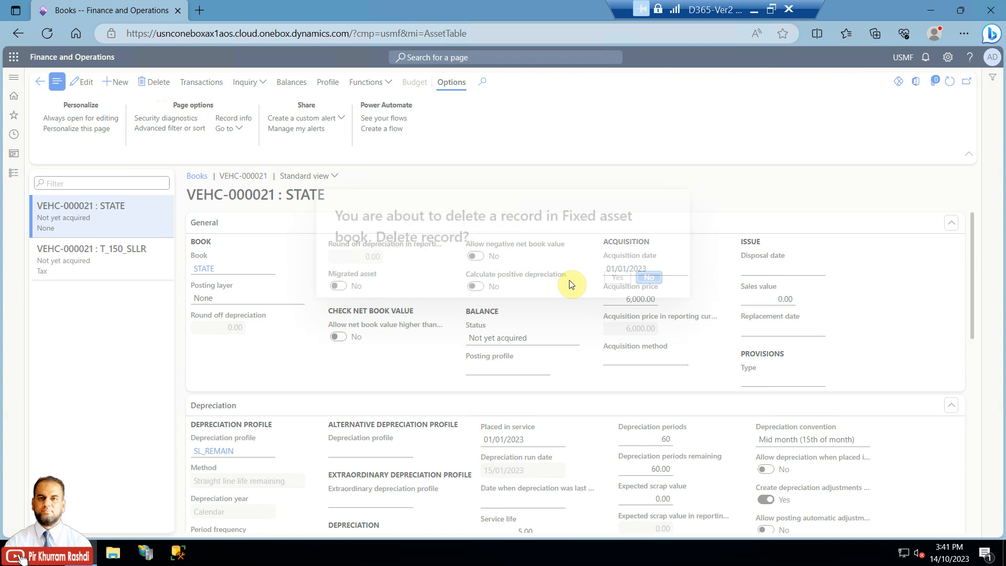
click(616, 278)
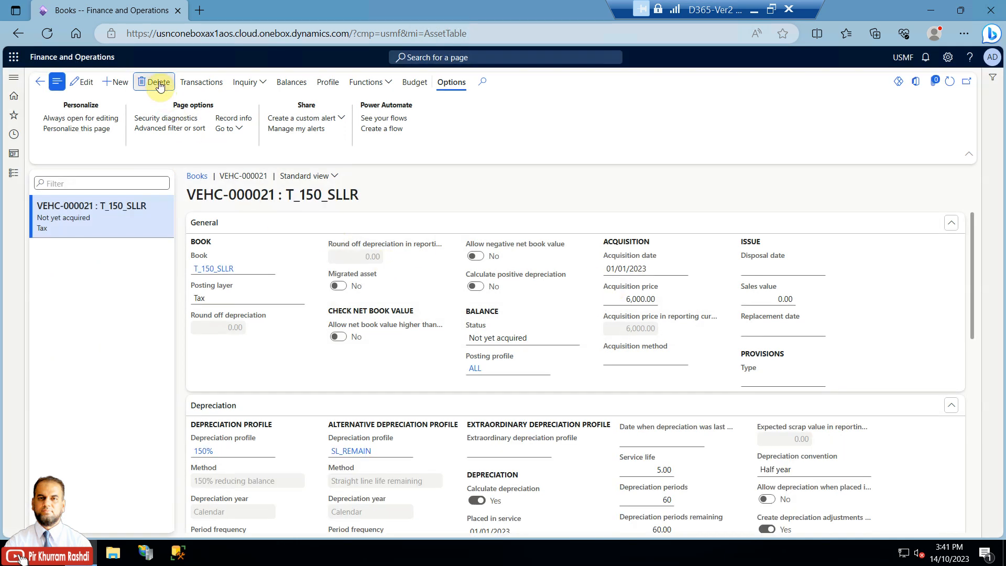
key(alt+Delete)
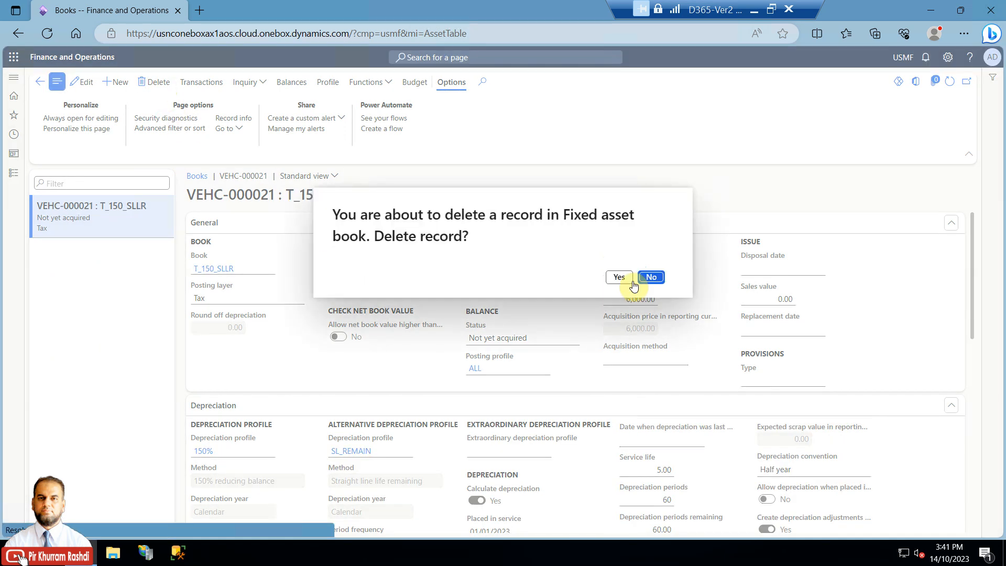
click(631, 281)
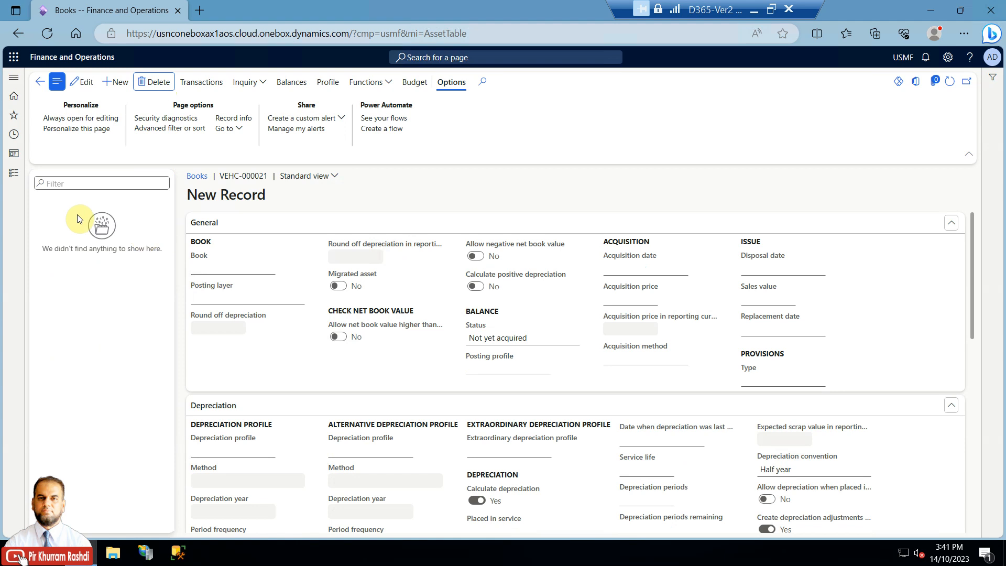
click(36, 90)
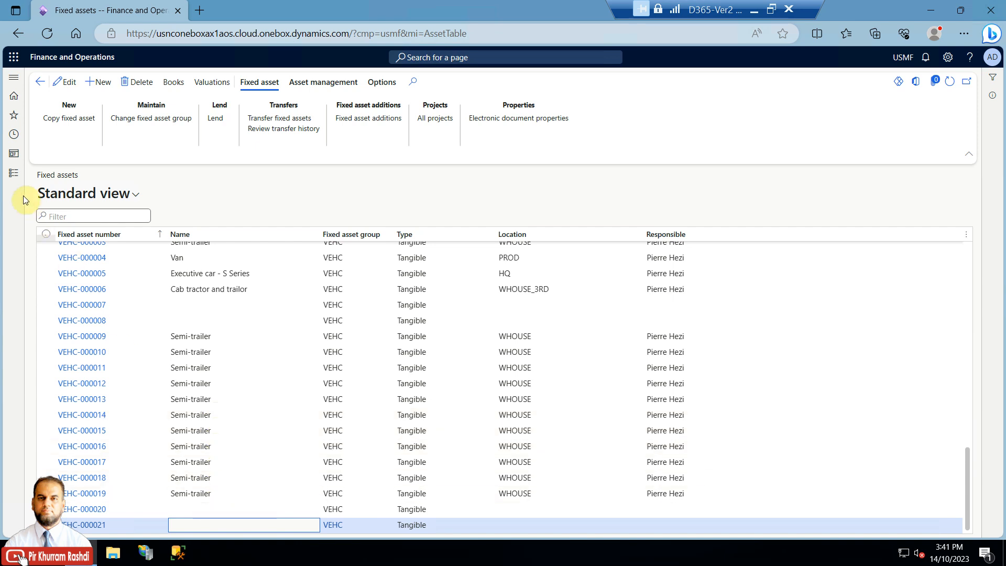
Open the Fiscal calendars page in the General ledger's ledger setup.
click(16, 175)
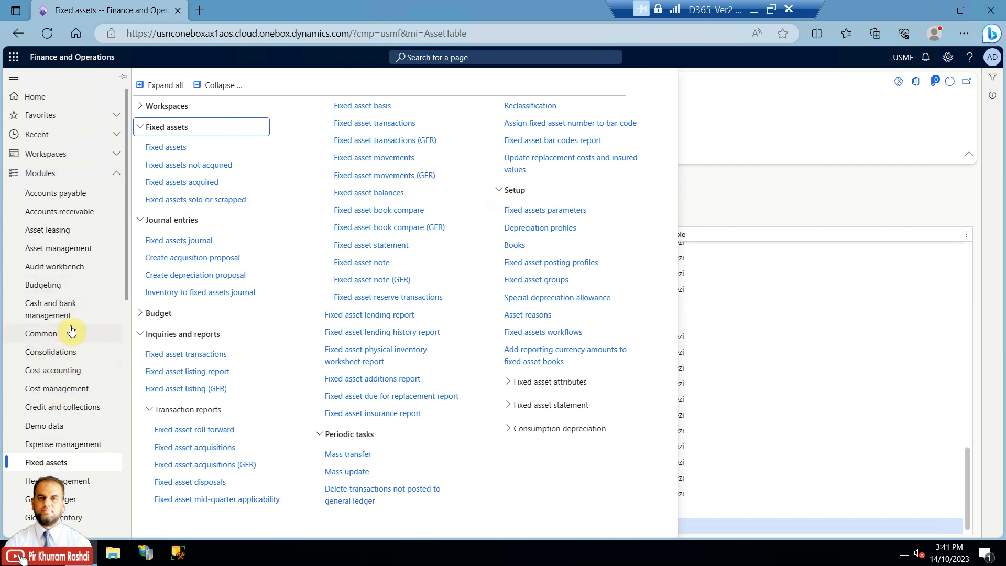
scroll(73, 403, down, 3)
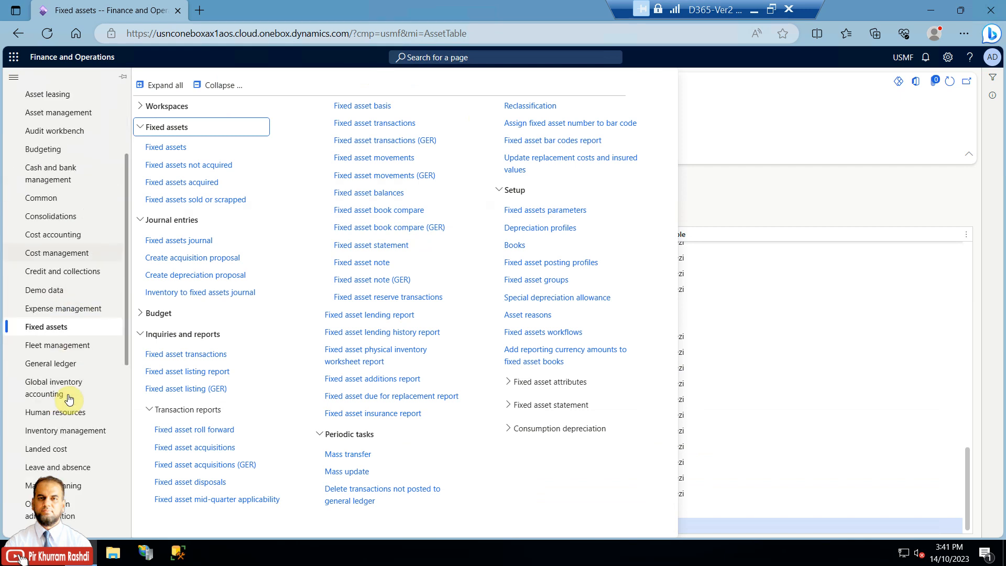
click(71, 367)
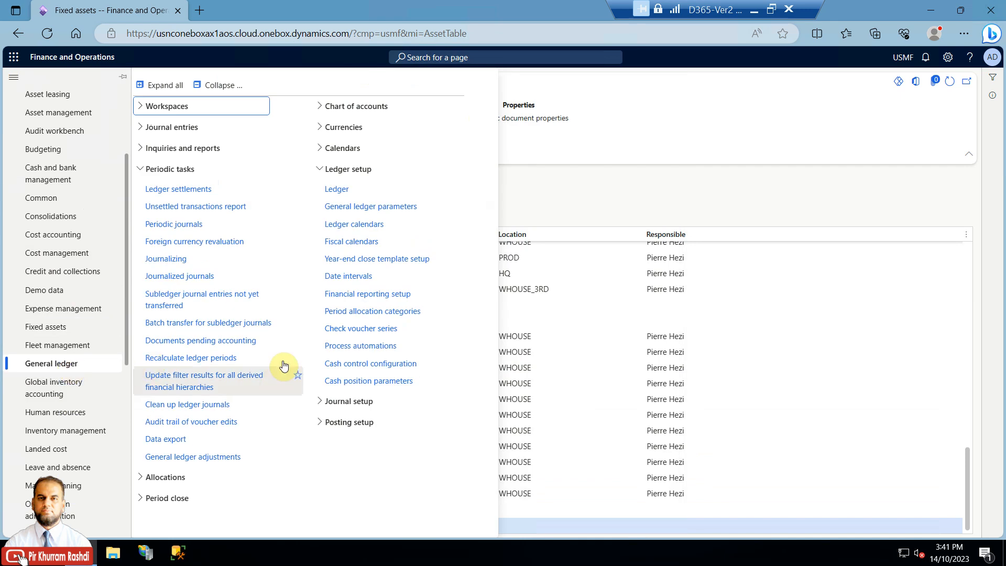
click(370, 244)
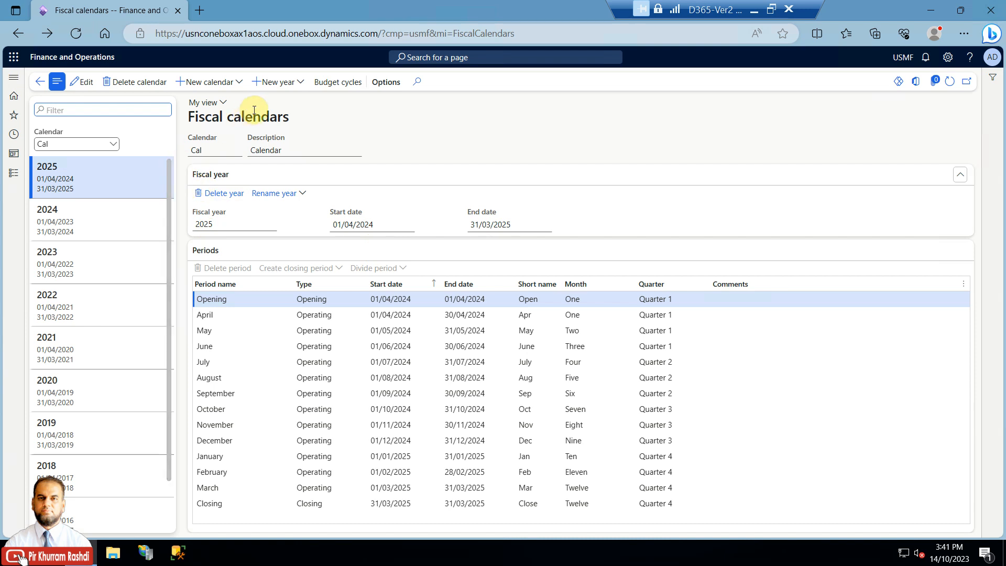
Start a new fiscal calendar named FYDAYS with the description Fiscal Year (Days).
click(236, 82)
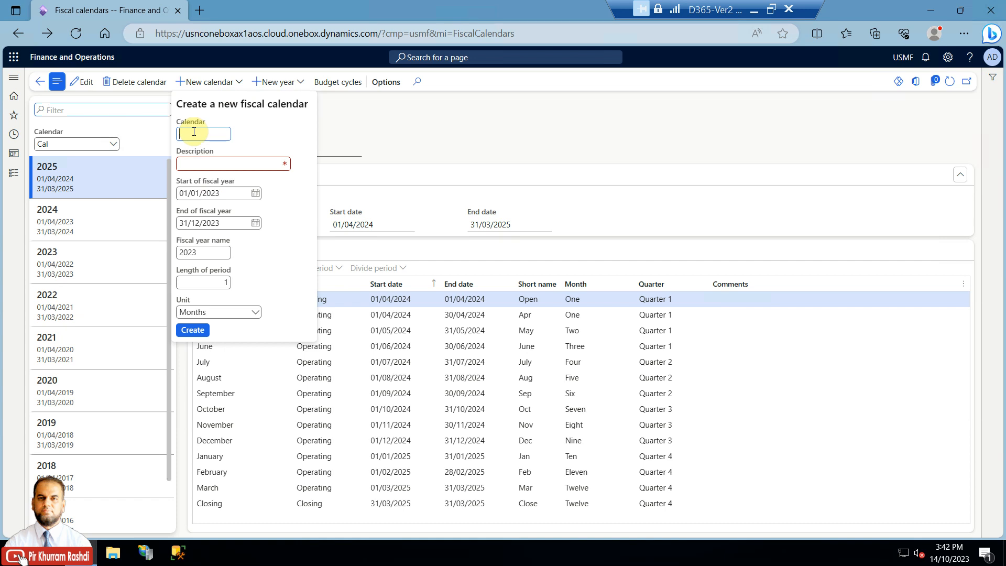
text(FYDays)
key(BackSpace)
text(AYS)
click(219, 164)
text(fISFiscal Year (Days))
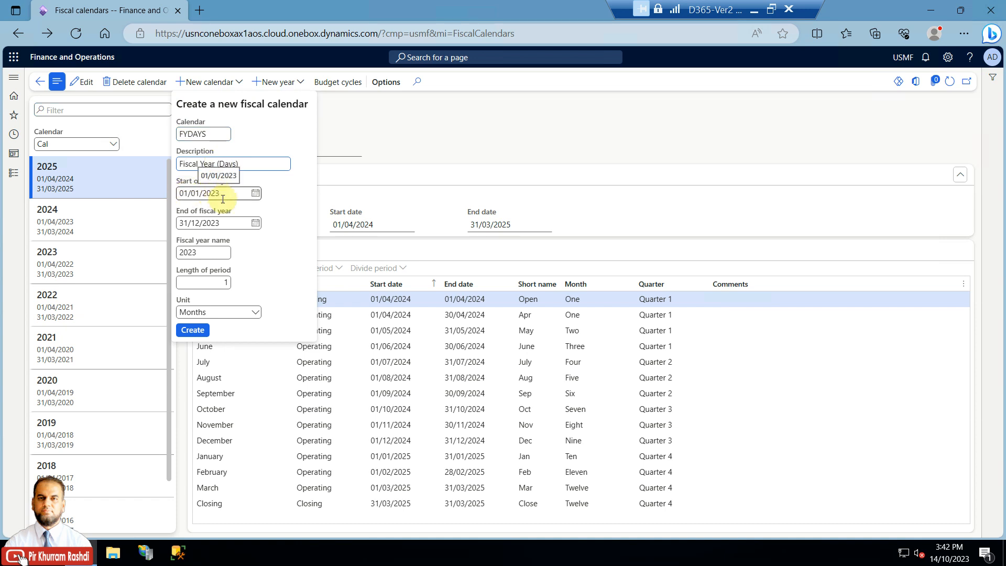
Create the FYDAYS calendar with its period unit set to Days, and review its 2023 periods through year end.
click(230, 222)
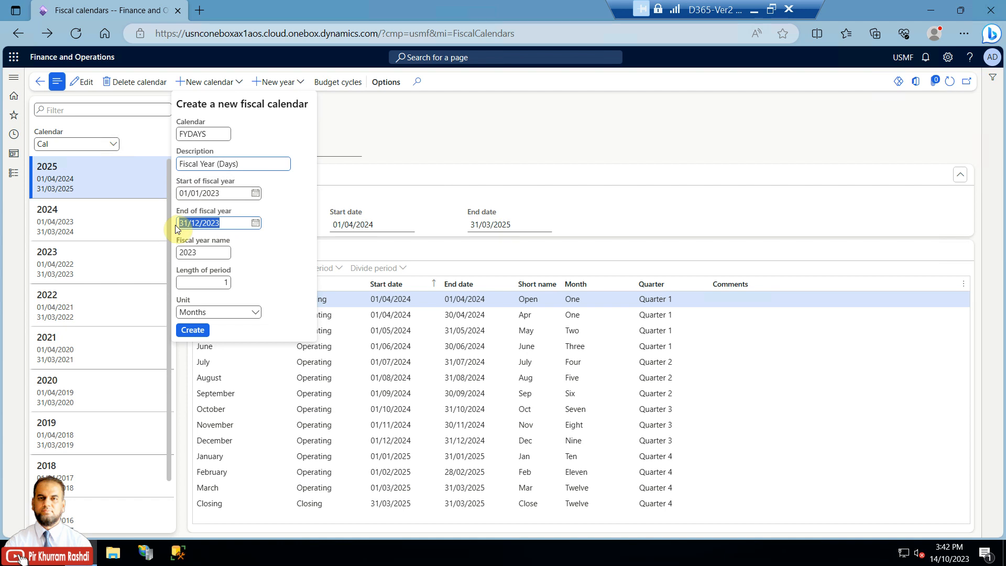
click(220, 252)
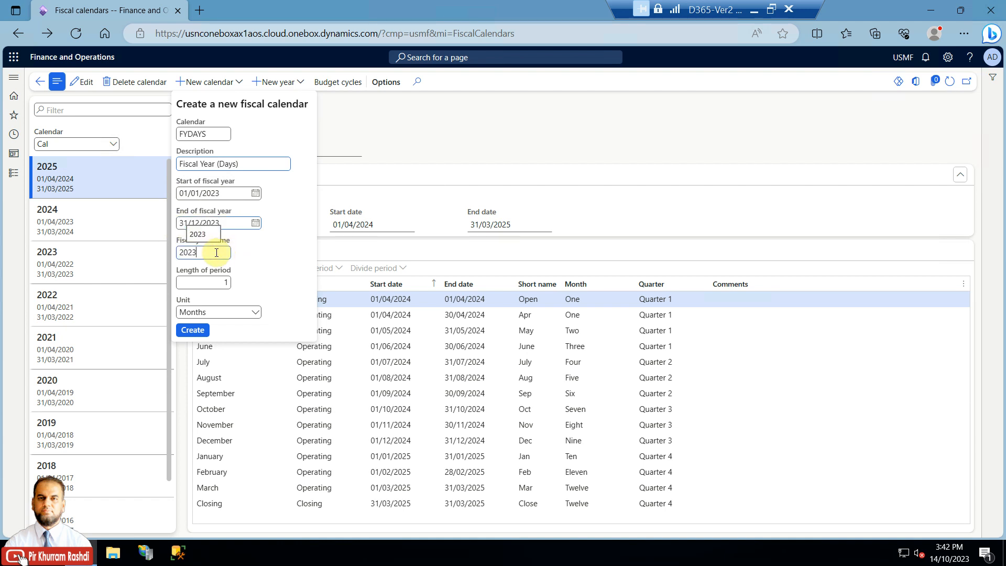
click(257, 312)
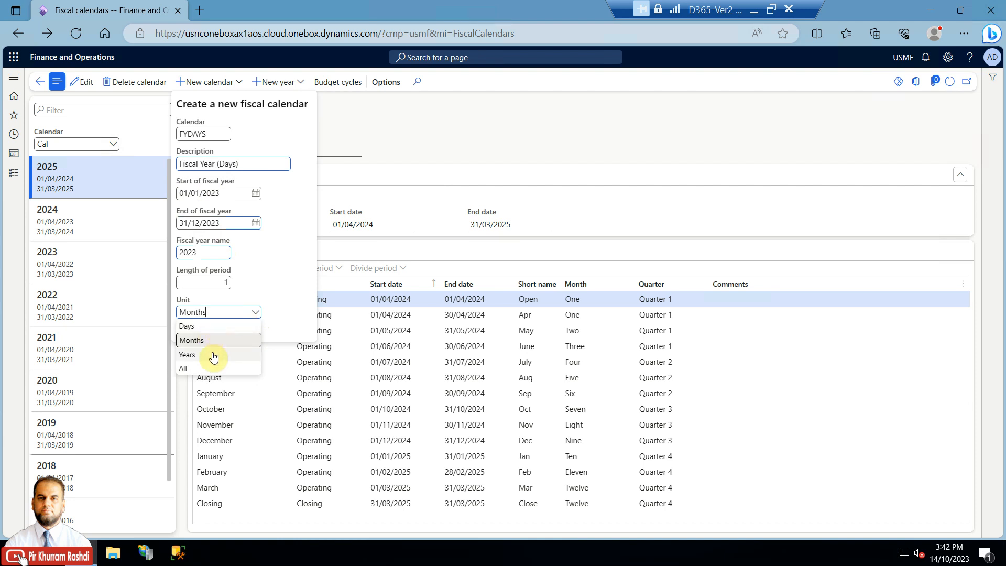
click(225, 327)
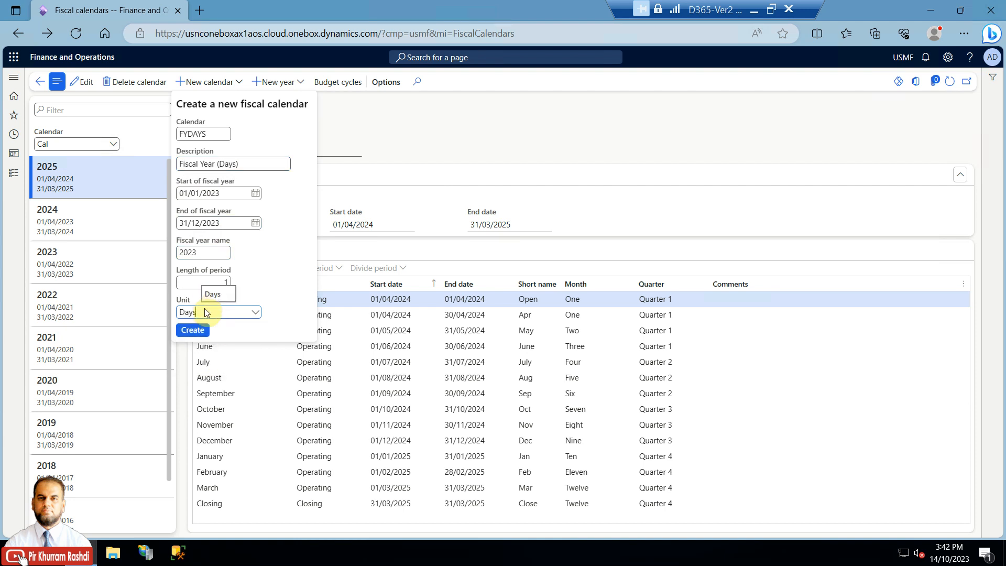
click(226, 282)
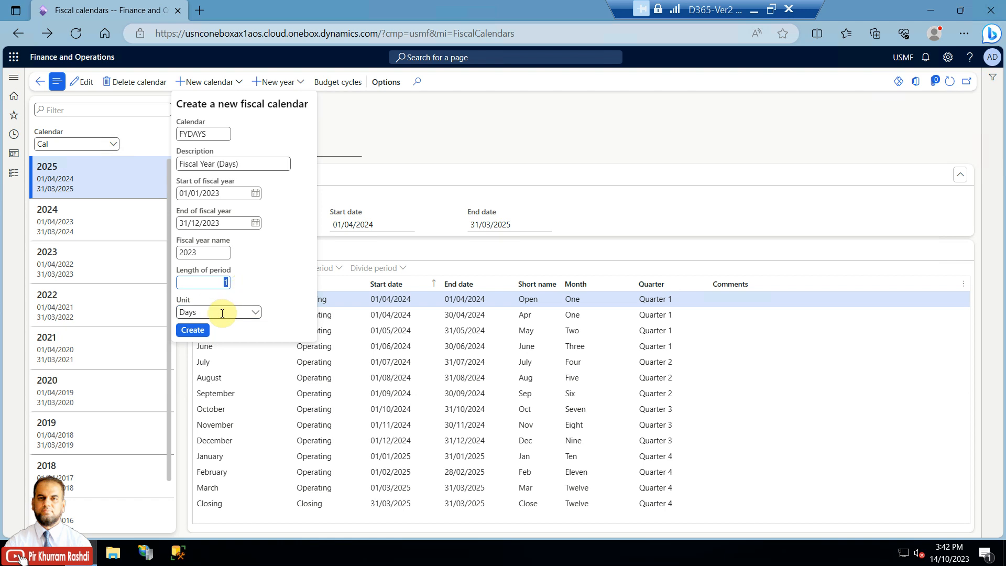
click(204, 334)
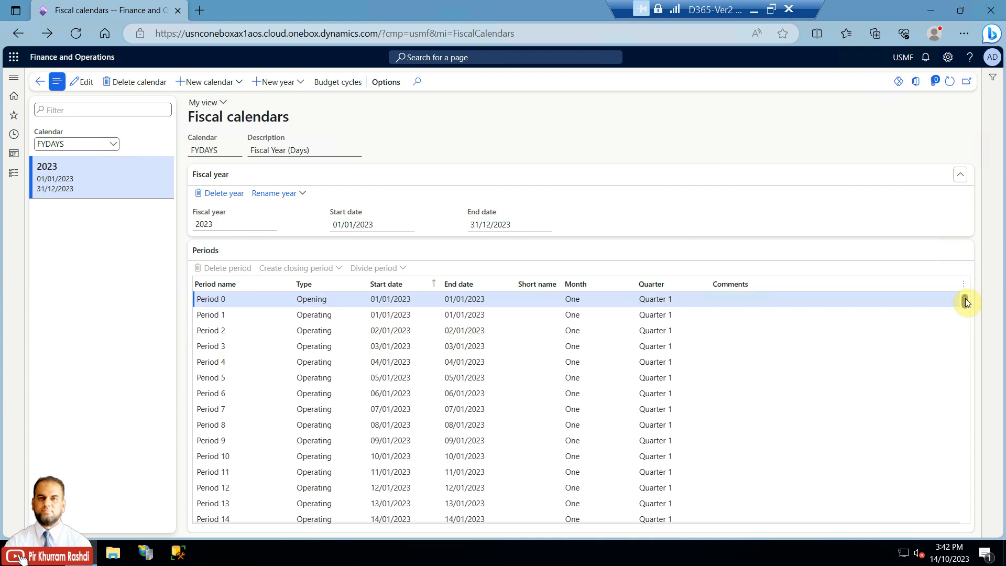
scroll(965, 309, down, 10)
scroll(959, 388, down, 20)
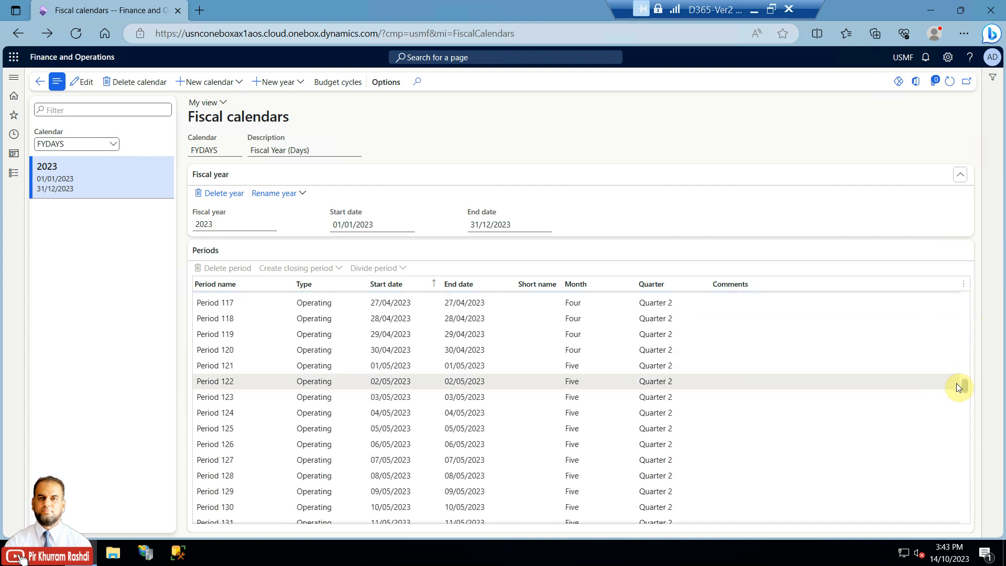
scroll(958, 387, down, 10)
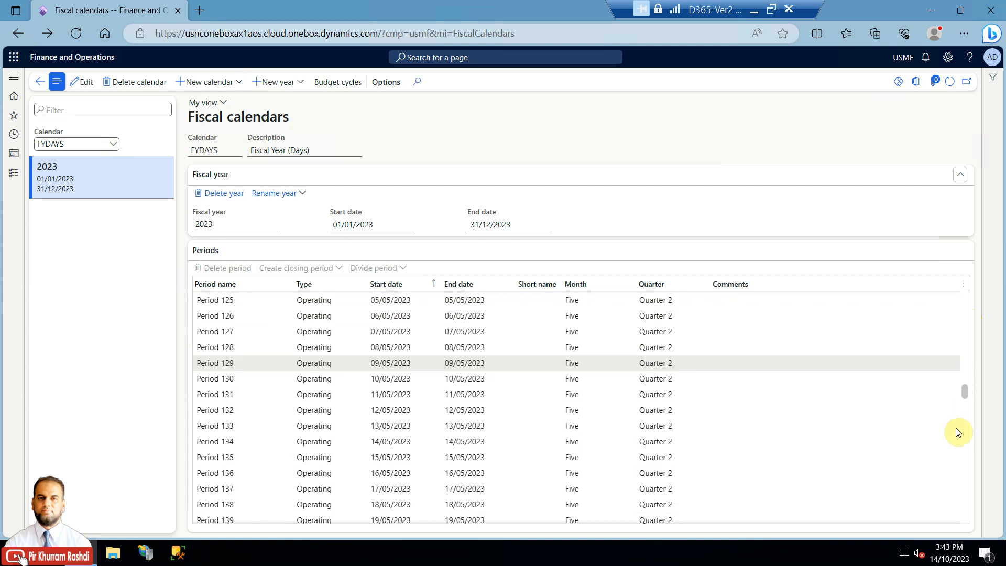
scroll(955, 499, down, 20)
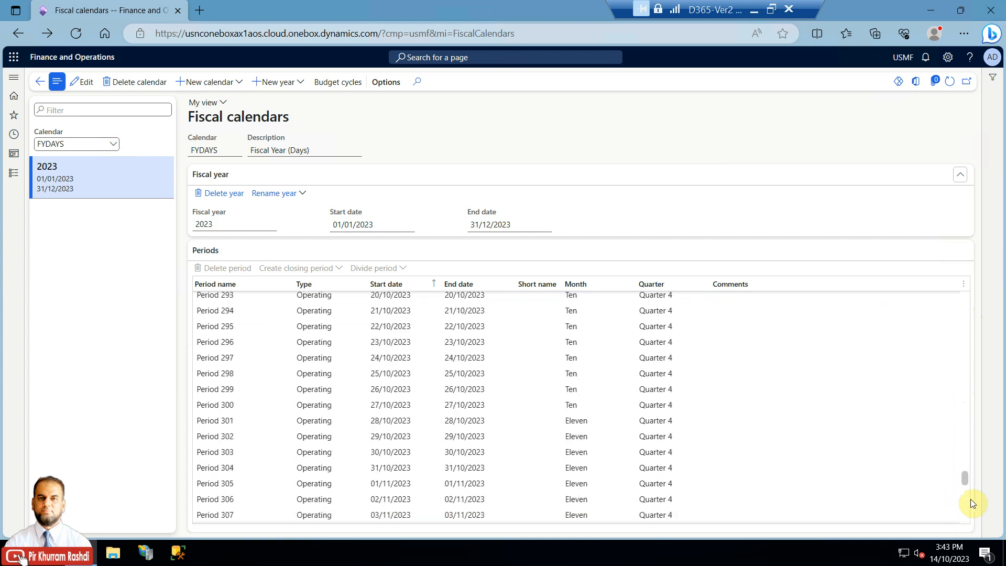
scroll(961, 521, down, 18)
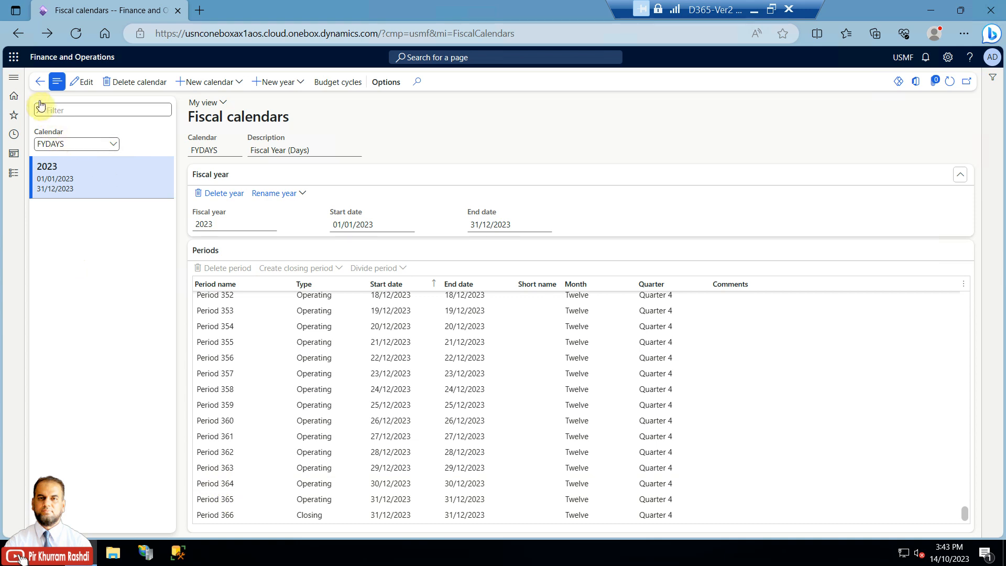
Leave the fiscal calendars and open the Books setup in the Fixed assets module.
click(39, 81)
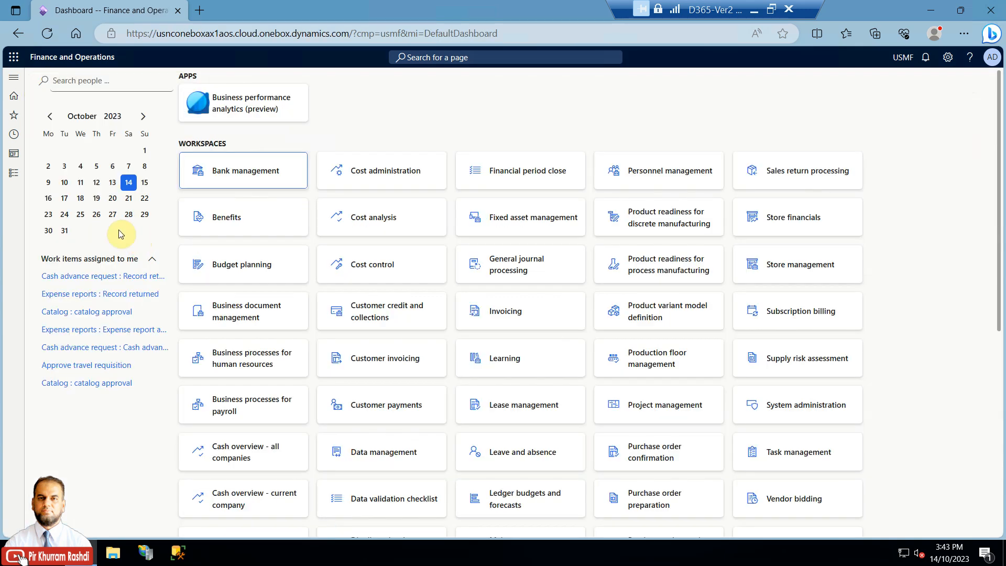
click(13, 180)
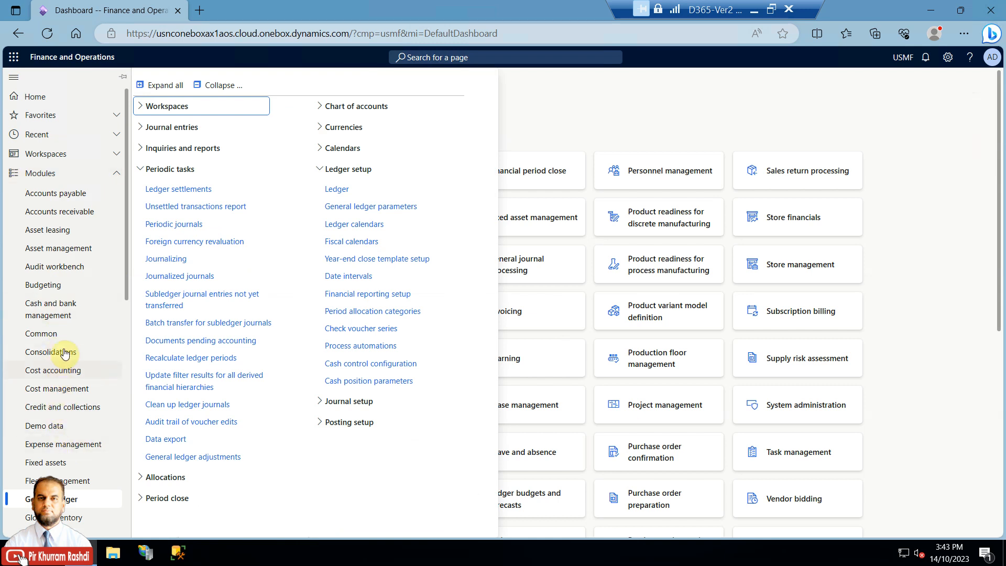
click(57, 462)
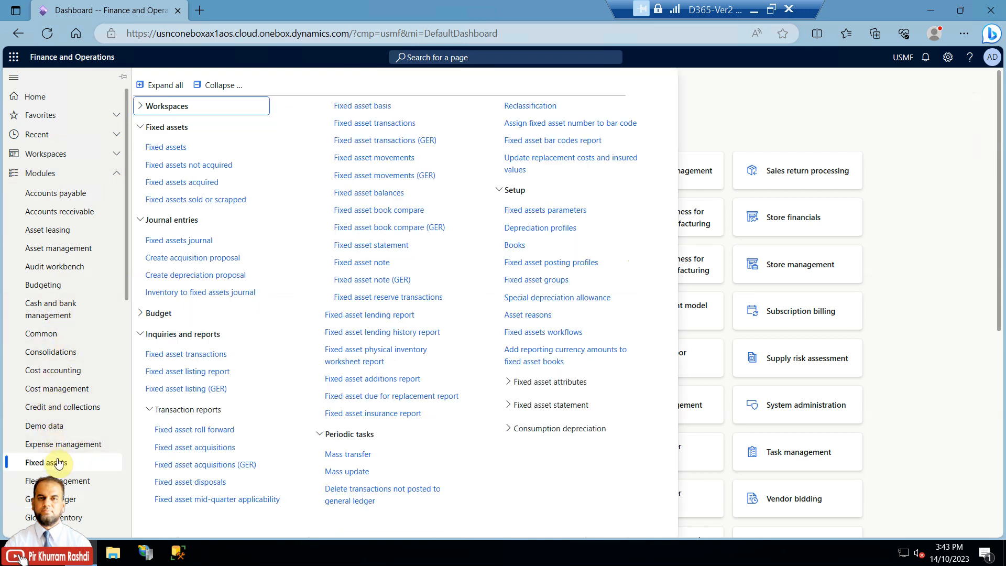
click(515, 247)
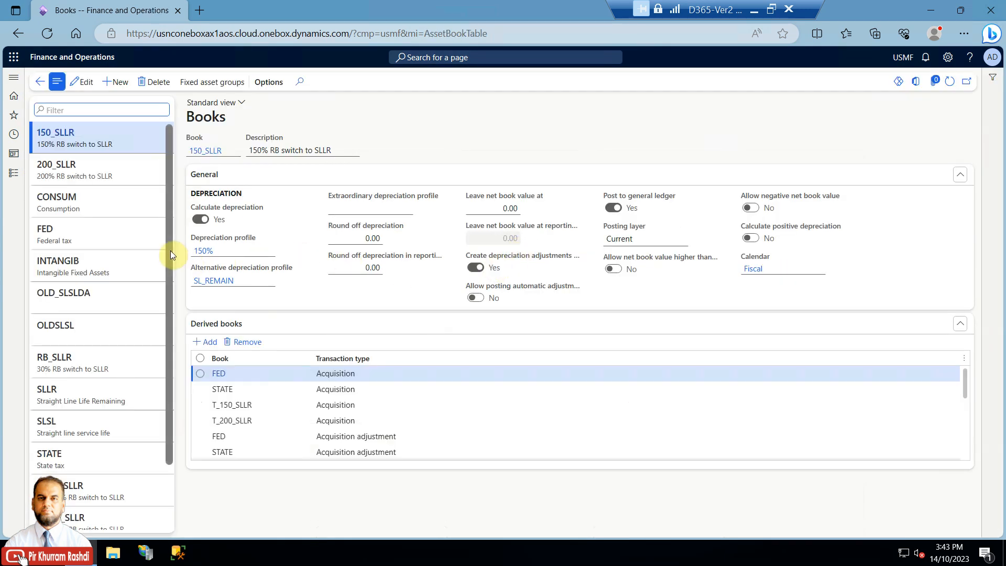
Look over the SLSL book, and start a new book named SLSL_DAYS with the description Straight line service life in Days.
scroll(171, 250, down, 1)
click(139, 354)
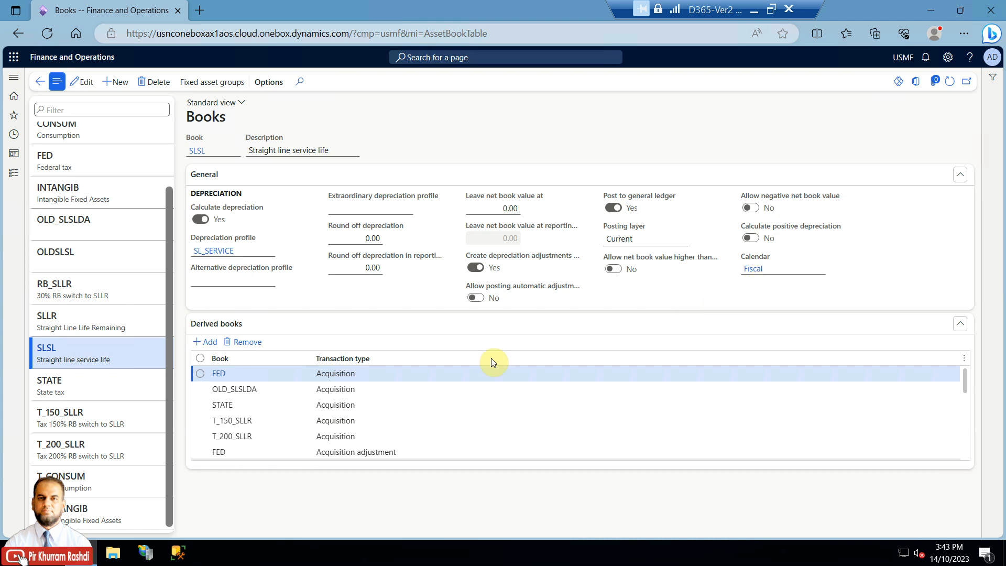
scroll(338, 396, down, 3)
scroll(341, 399, down, 2)
scroll(341, 400, up, 5)
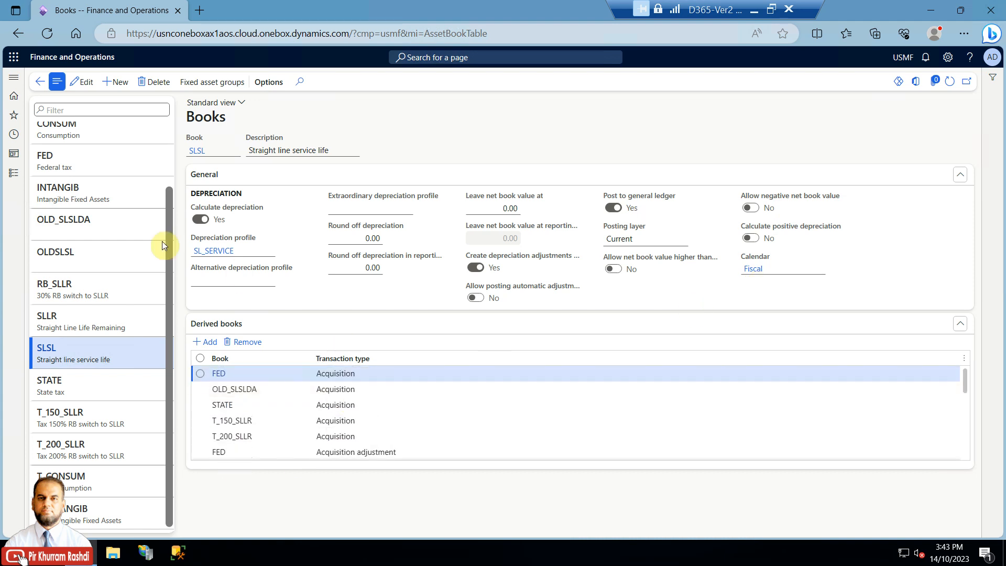
click(120, 82)
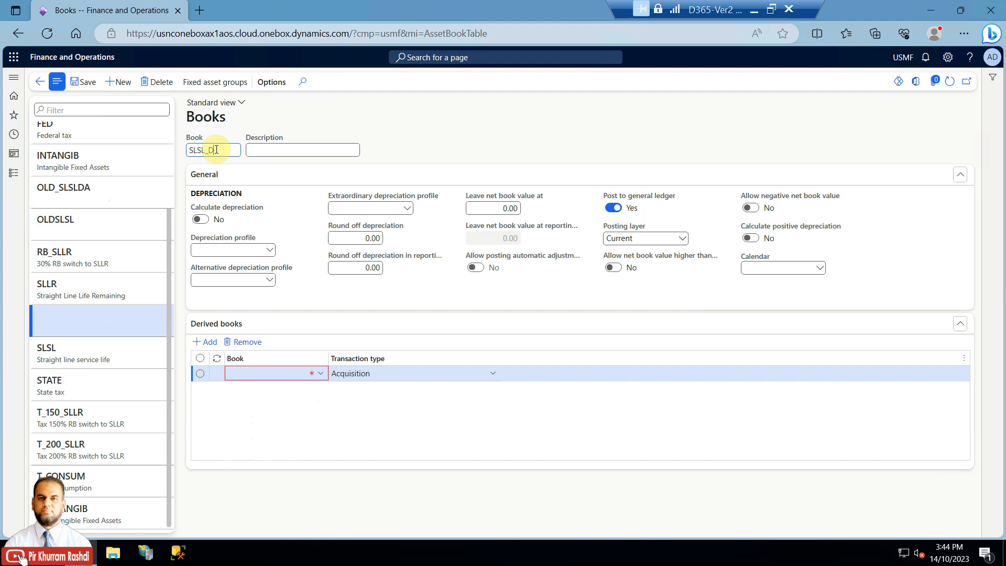
key(Tab)
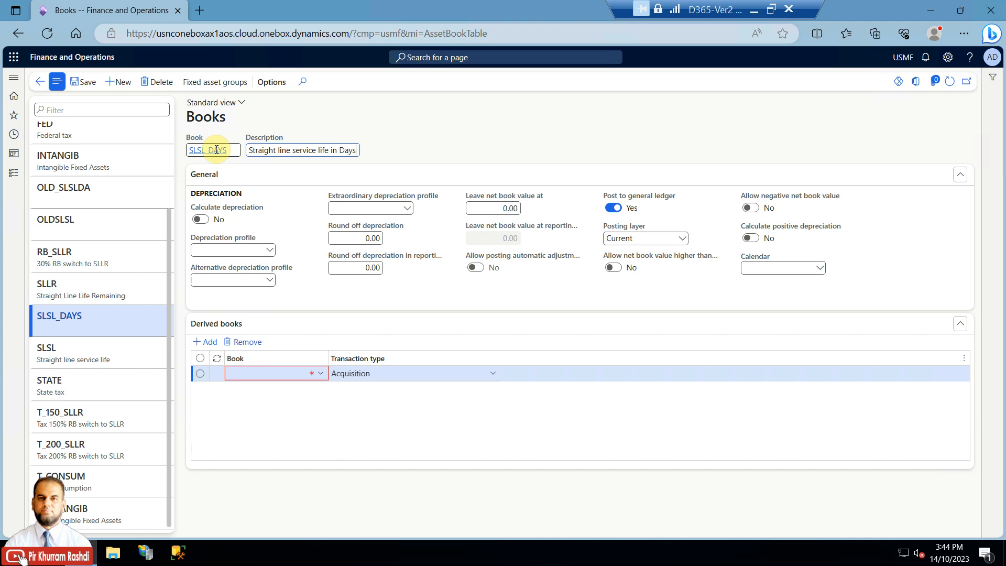
Enable depreciation calculation with the SL_SERVICE profile, keep posting to general ledger on, and turn on creating depreciation adjustments for SLSL_DAYS.
click(200, 219)
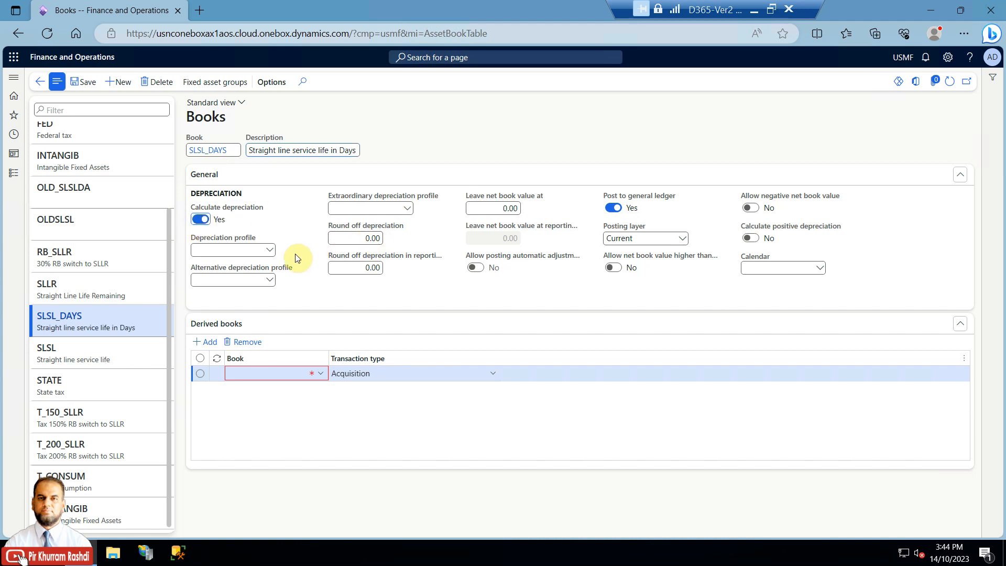
click(270, 251)
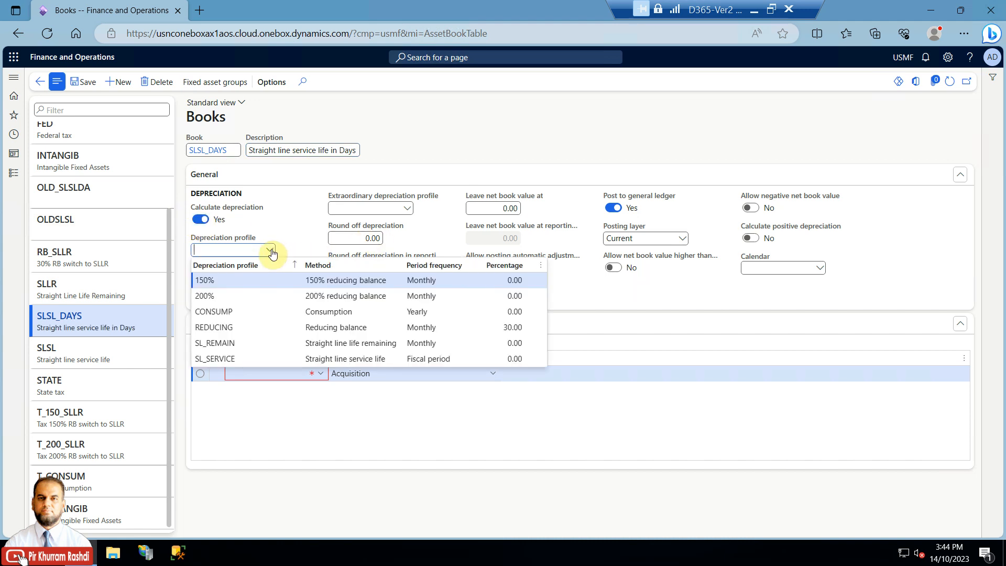
click(242, 357)
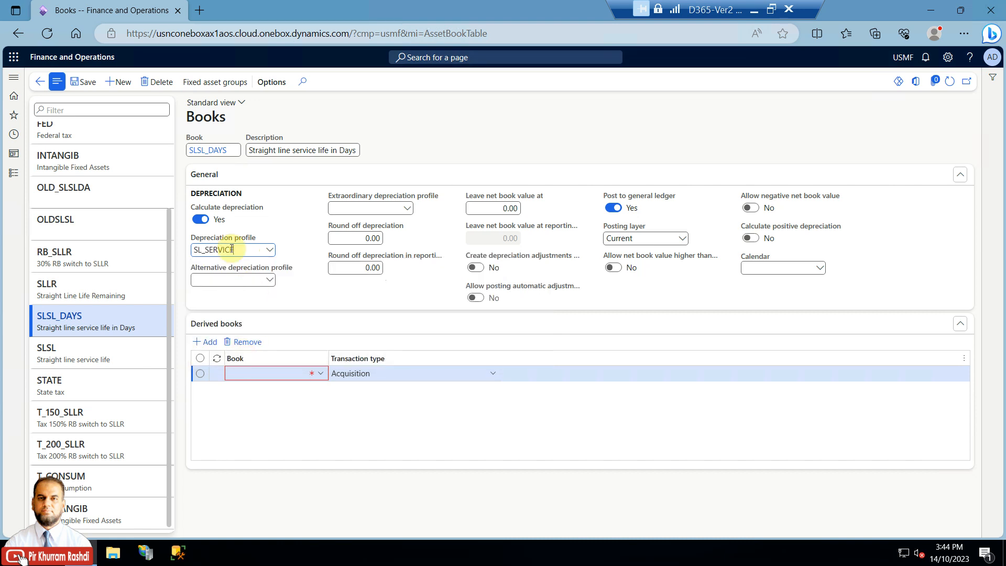
click(614, 209)
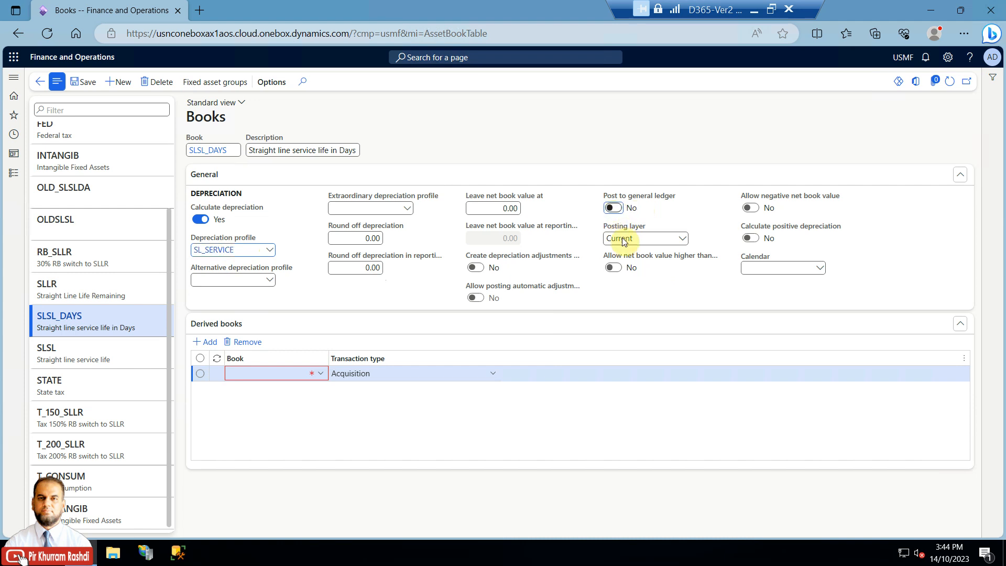
click(614, 208)
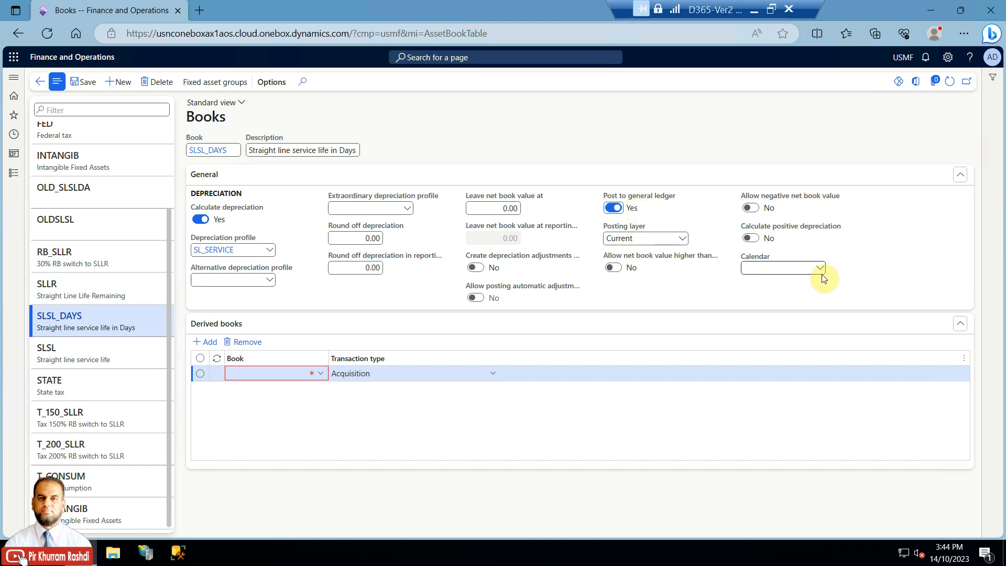
click(475, 268)
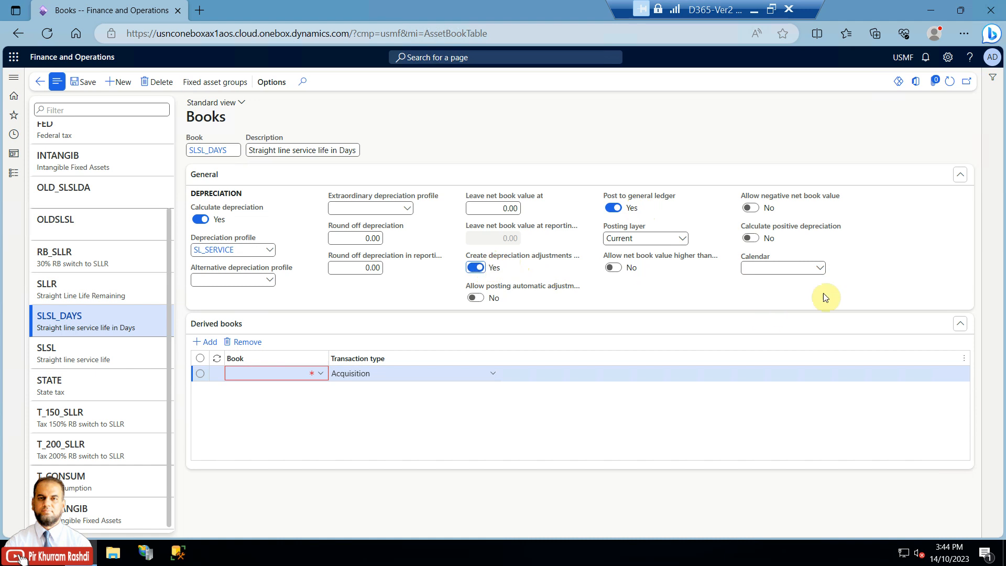
Assign the FYDAYS calendar to the SLSL_DAYS book and save the book.
click(820, 269)
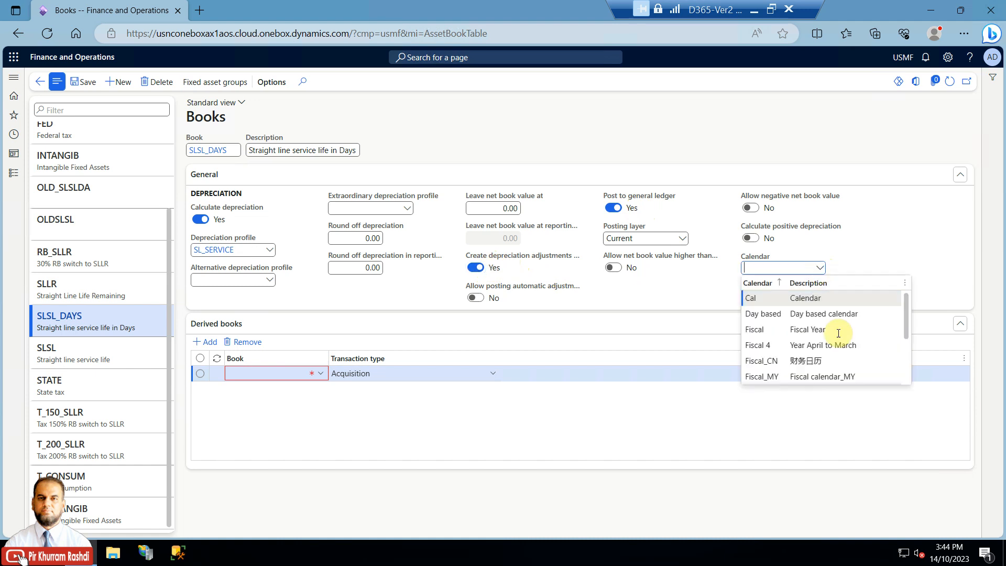
drag(904, 306, 902, 361)
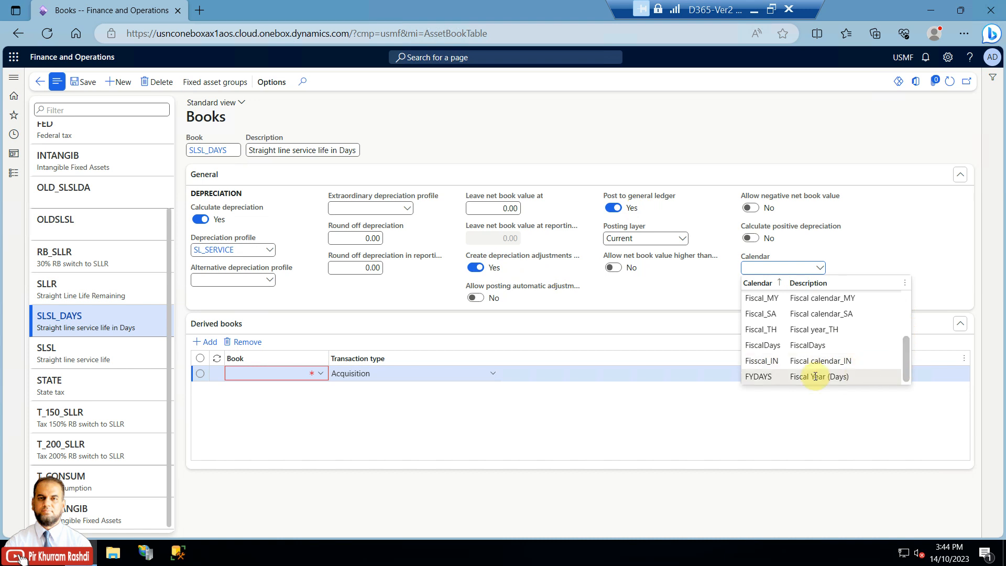
click(775, 377)
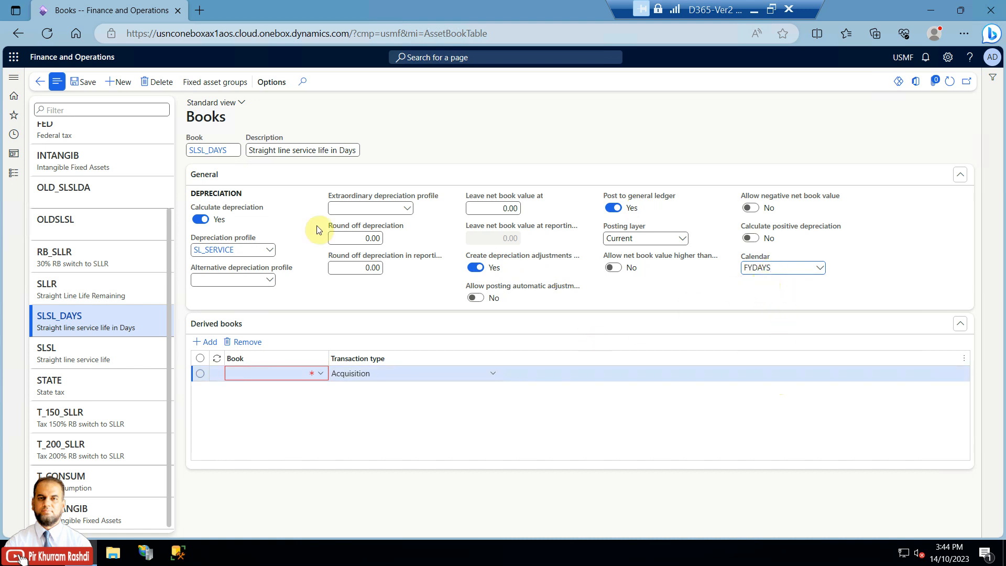
click(93, 83)
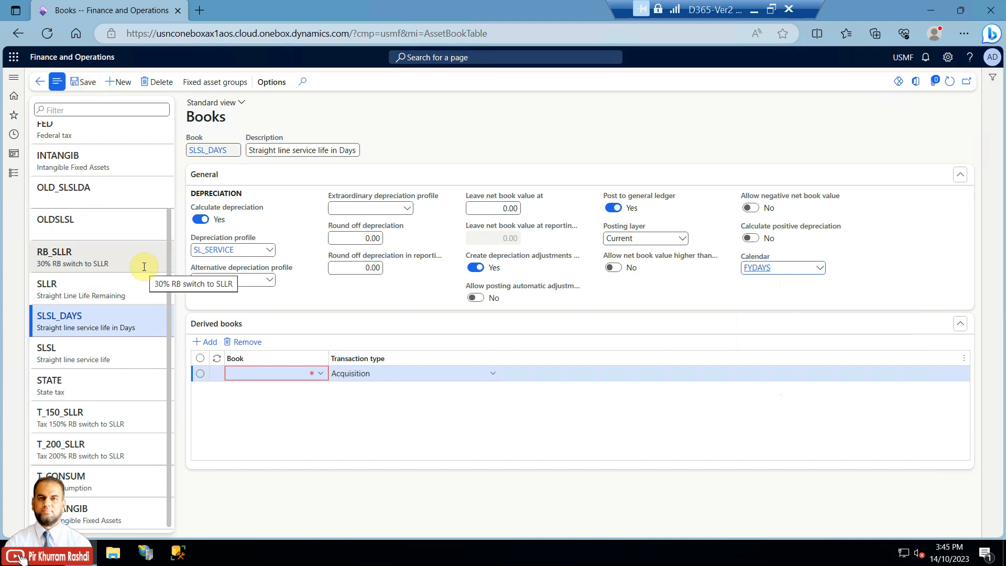
Go to the Fixed assets list and open the books of asset VEHC-000021.
click(14, 173)
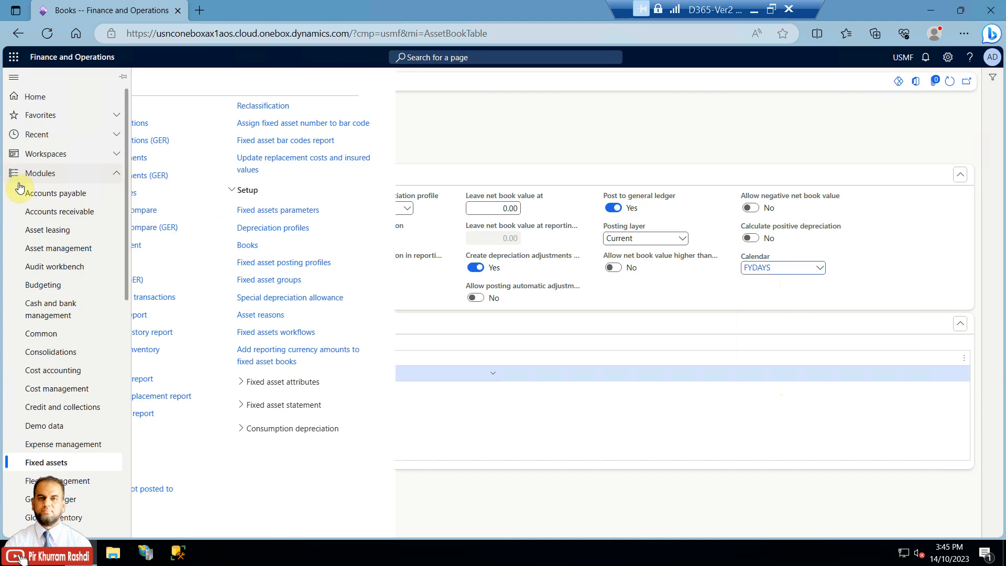
click(165, 149)
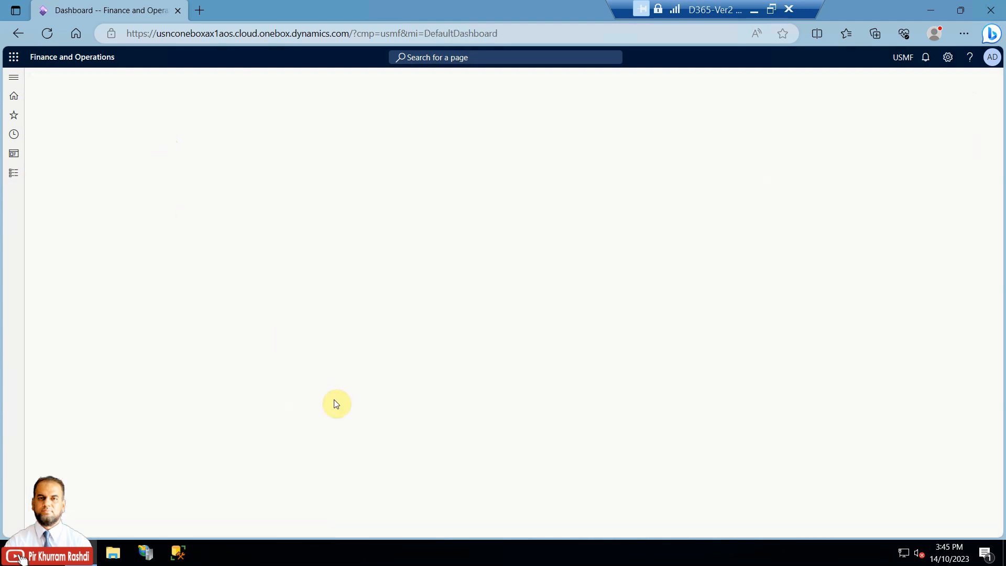
scroll(336, 398, down, 3)
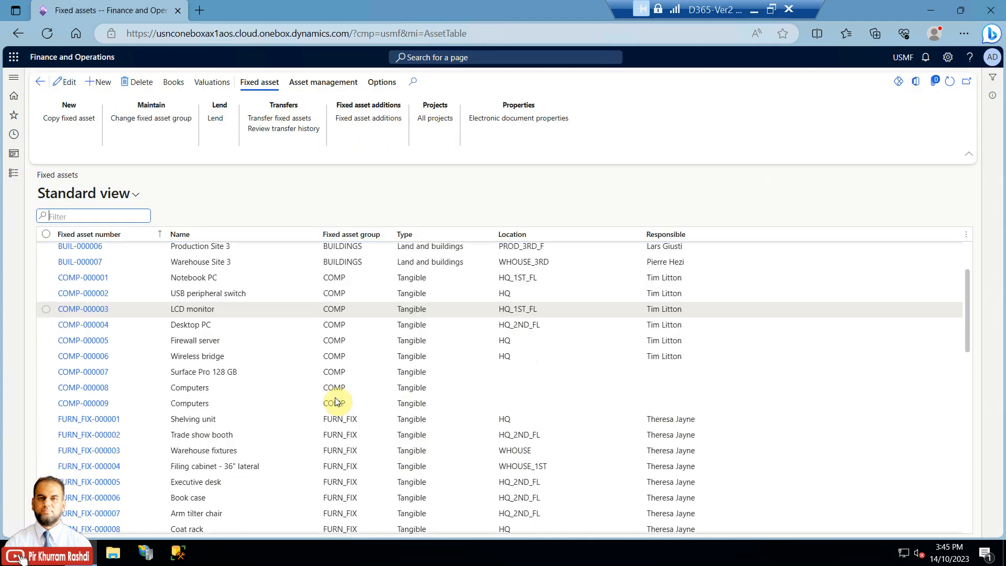
scroll(336, 398, down, 10)
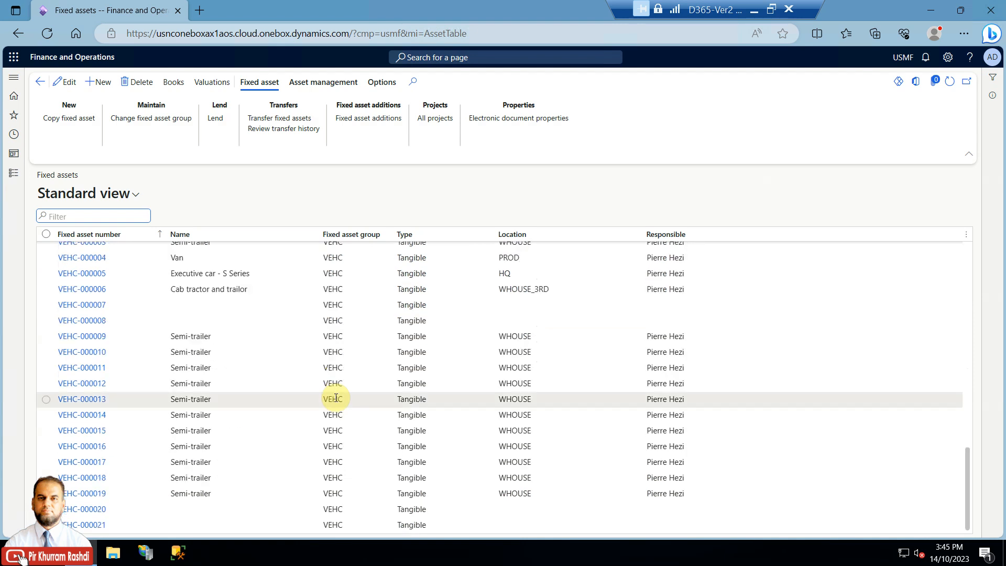
click(192, 524)
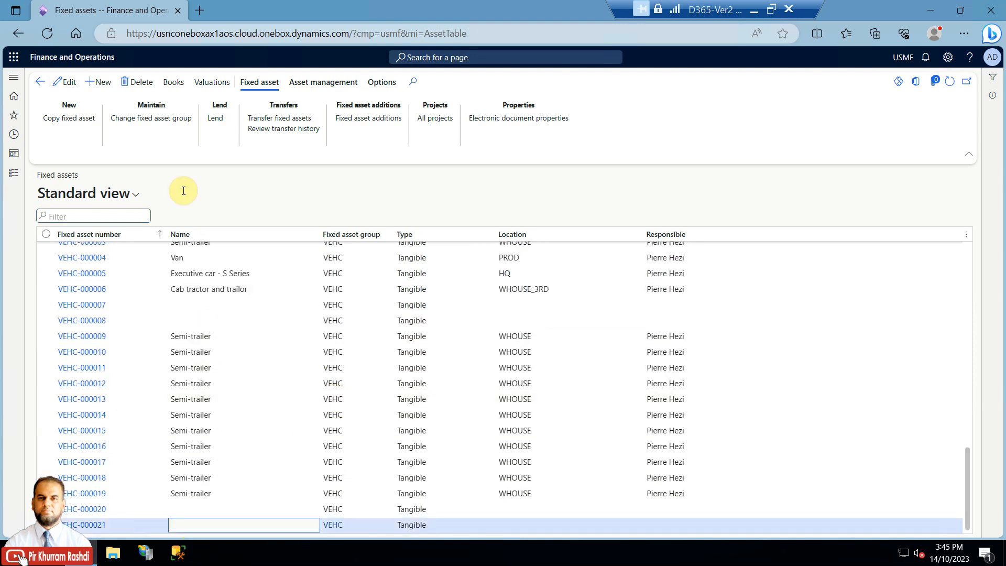
click(167, 85)
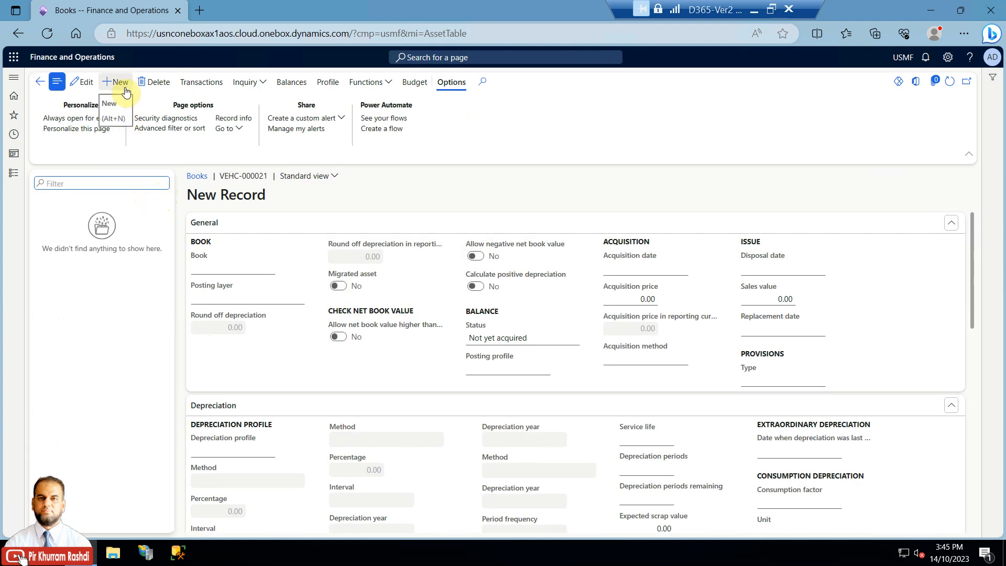
Add a new book record to the asset using book SLSL_DAYS, and try to save it.
click(125, 88)
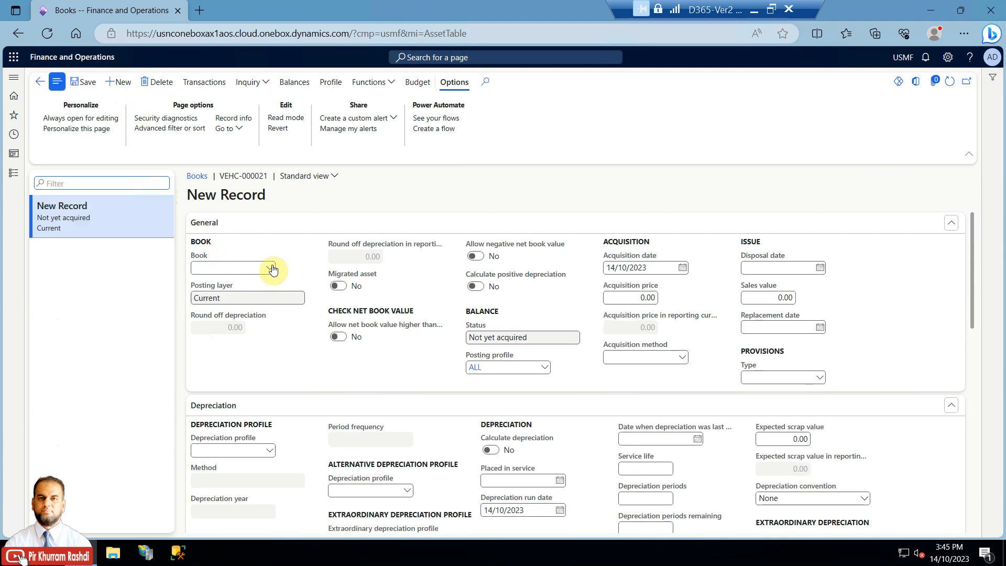
click(270, 270)
scroll(279, 326, down, 4)
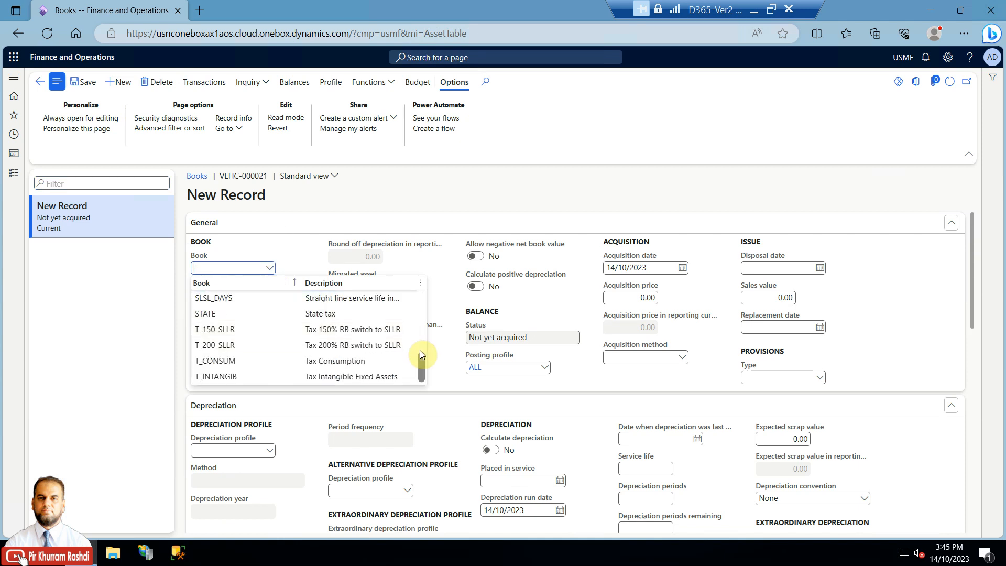
drag(421, 356, 422, 344)
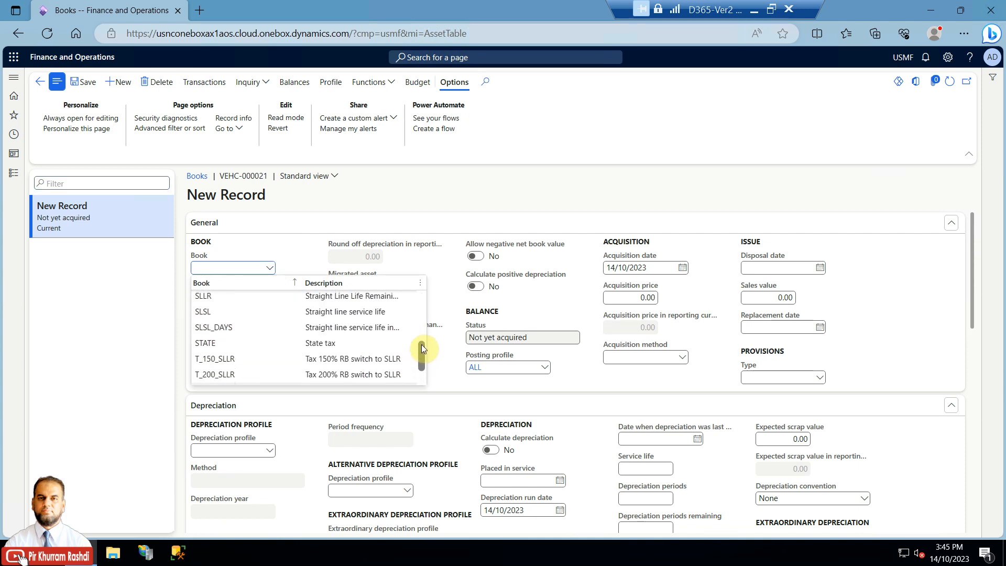
click(338, 331)
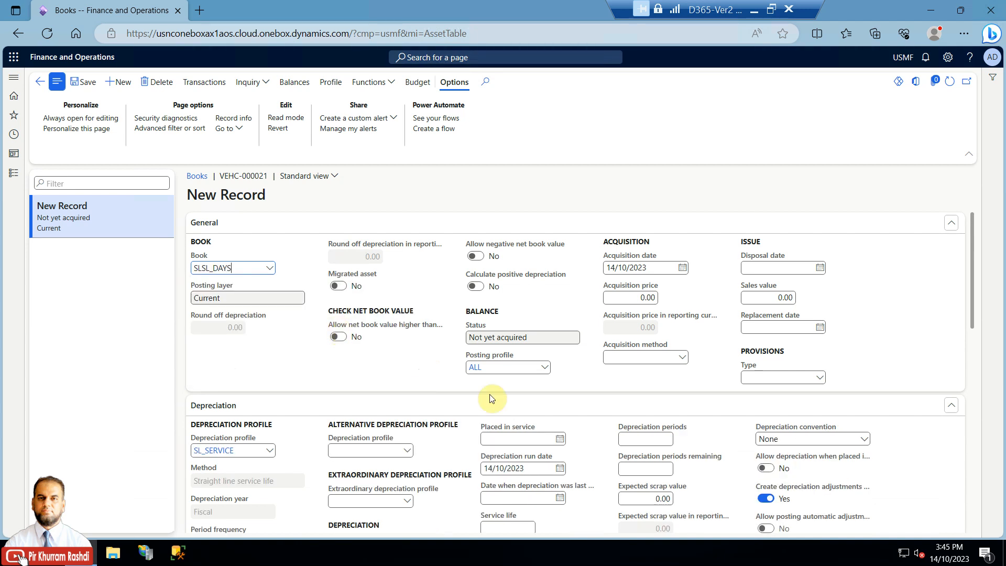
drag(973, 250, 975, 205)
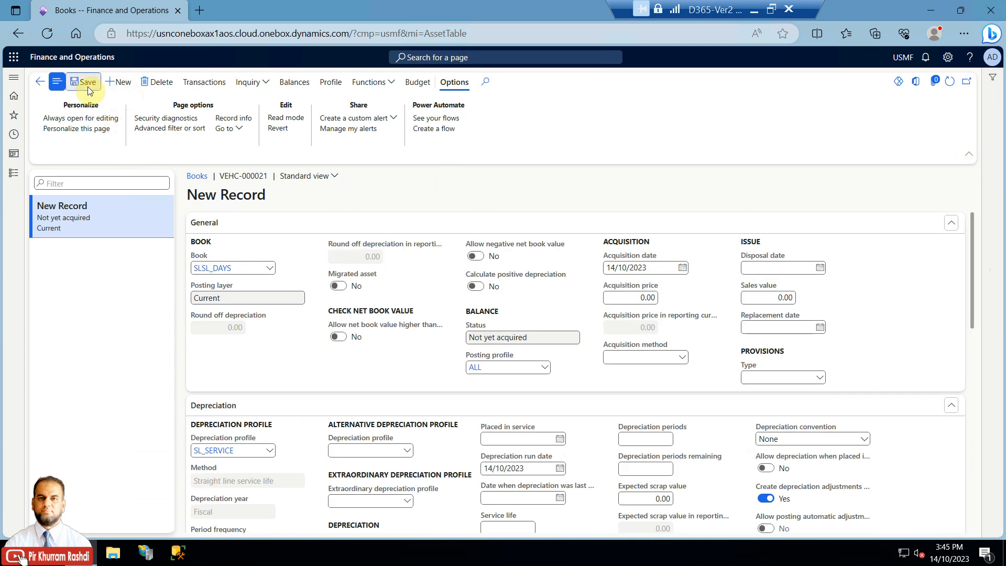
click(44, 86)
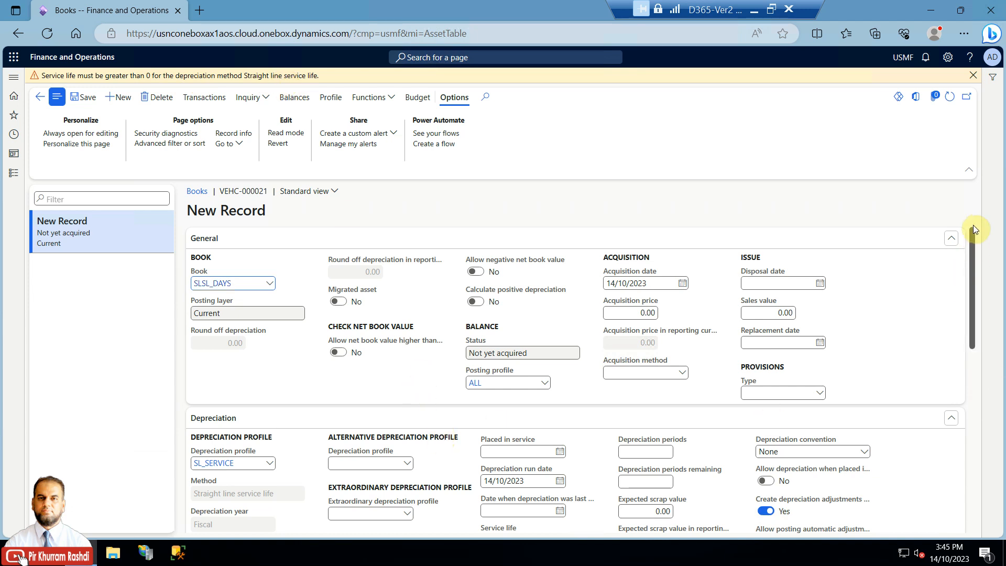
Set the asset book's service life to 6, check its depreciation periods, and save the record.
drag(972, 242, 973, 292)
scroll(969, 316, down, 3)
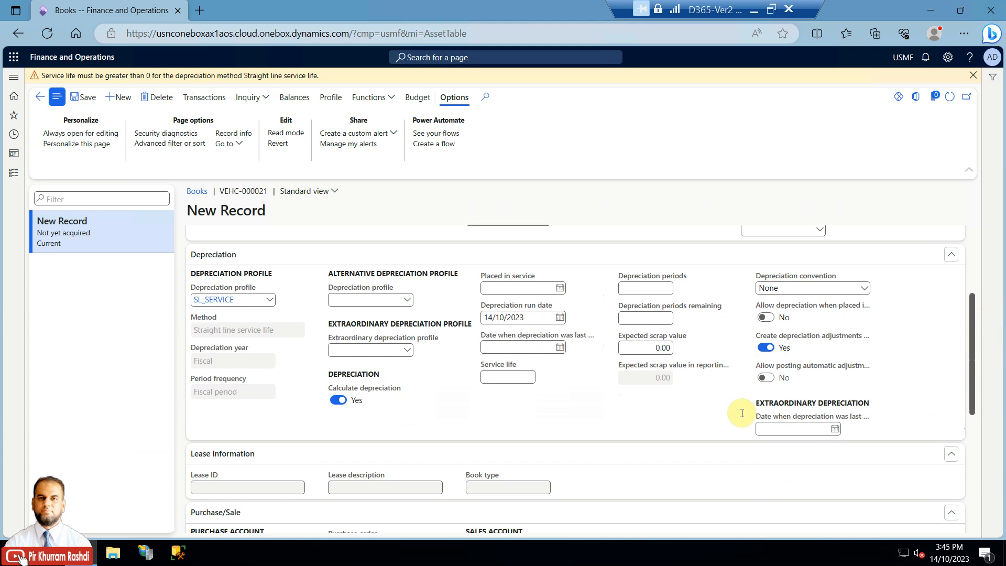
click(524, 376)
text(6)
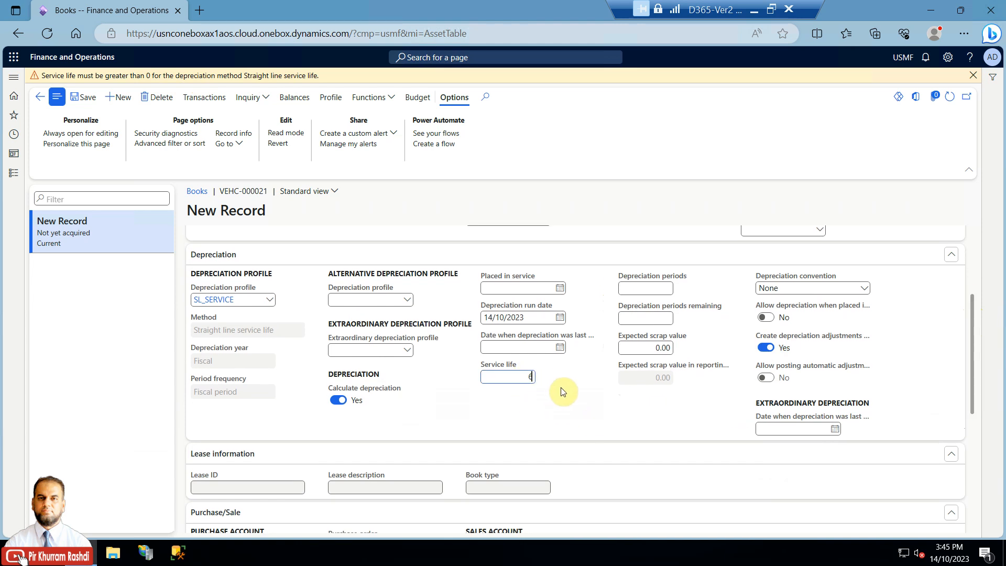
click(661, 288)
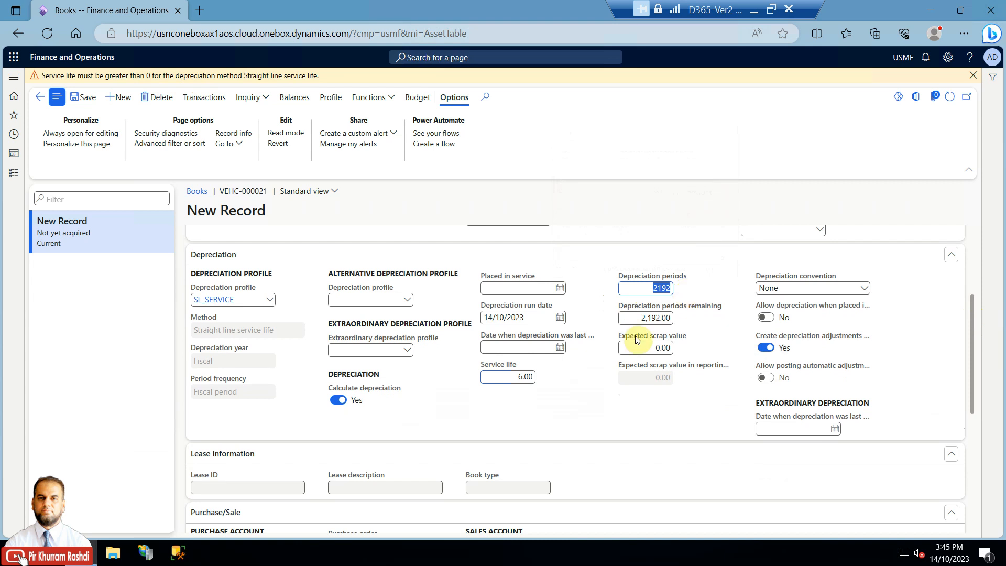
click(523, 376)
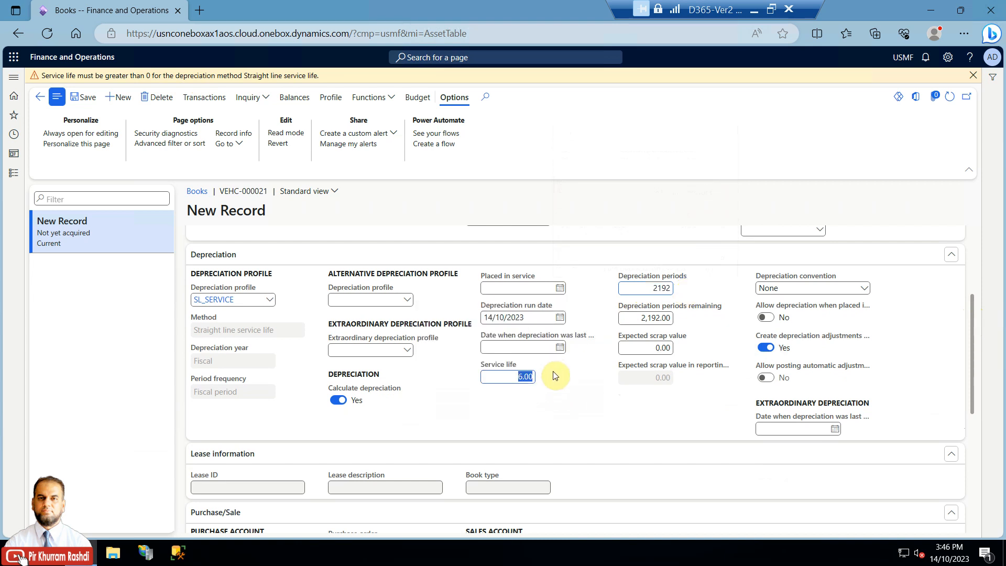
click(518, 376)
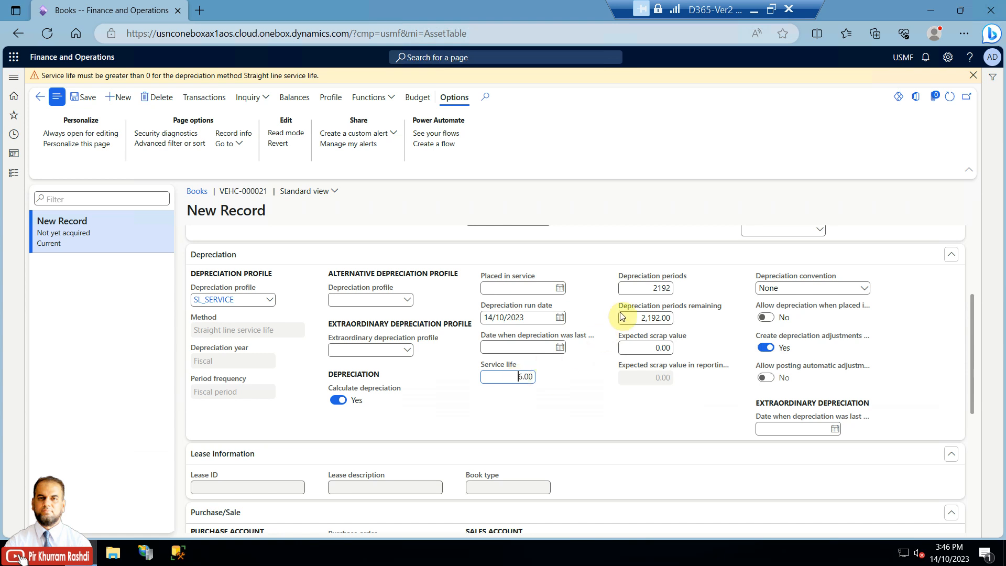
click(661, 288)
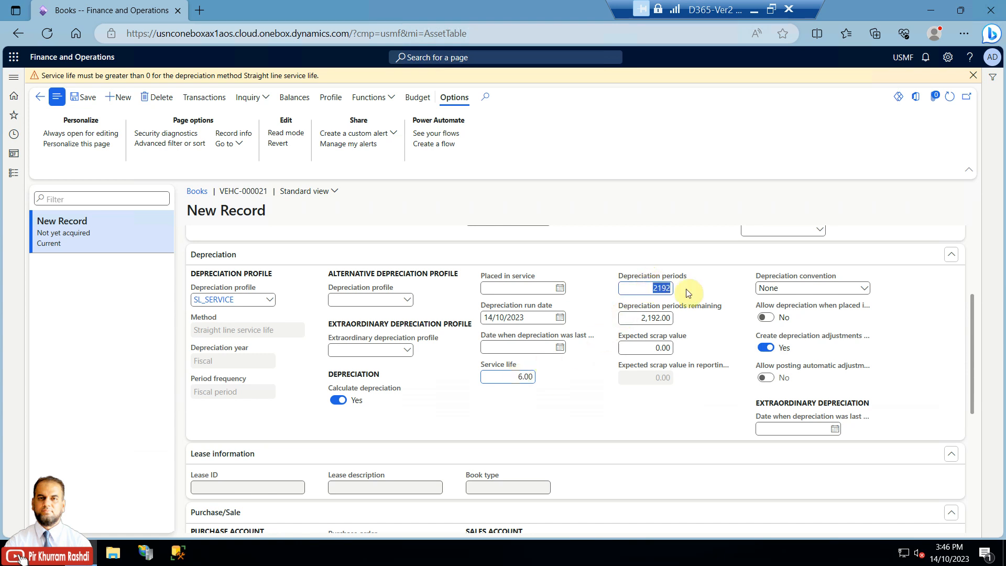
click(84, 97)
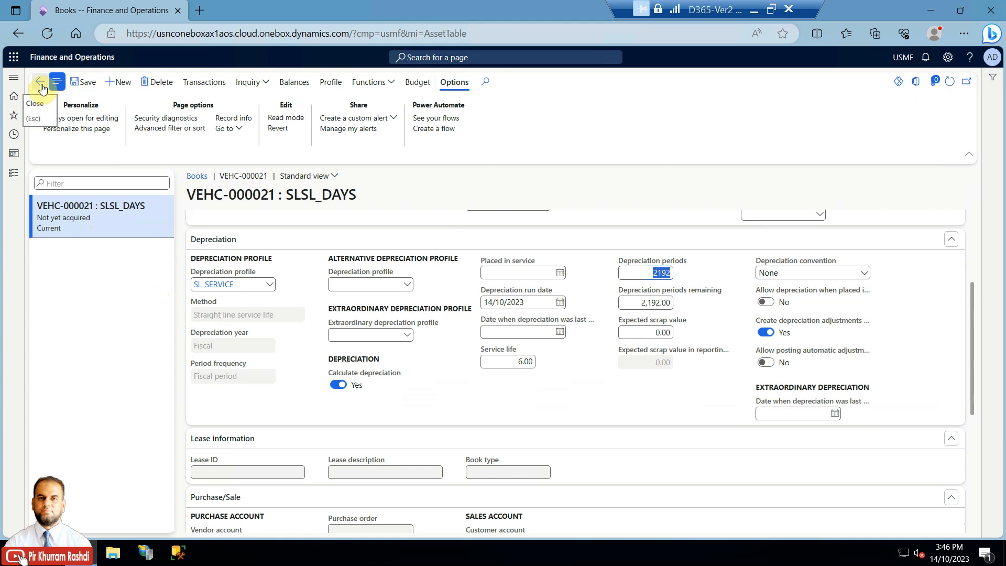
Leave the asset's books and open the Fixed asset posting profiles in the Fixed assets setup.
click(14, 174)
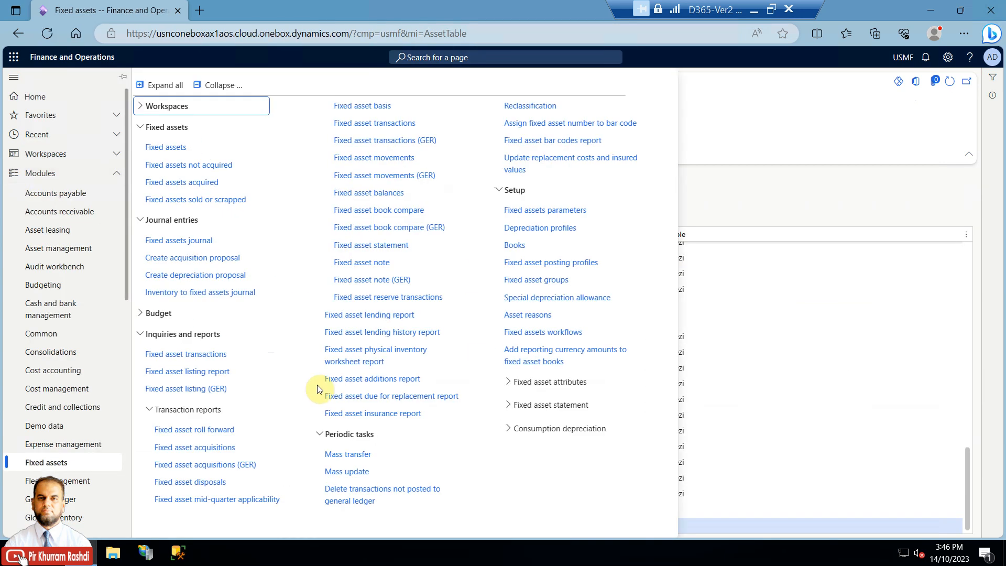
click(579, 263)
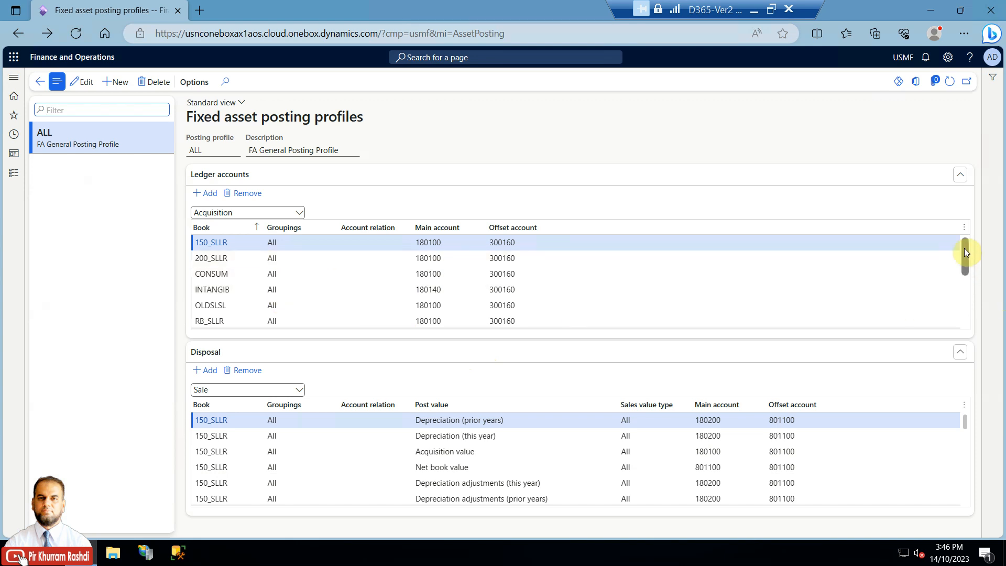
Add an Acquisition ledger account line for book SLSL_DAYS with main account 180100 and offset account 300160.
mouse_move(964, 252)
mouse_down()
mouse_move(967, 314)
mouse_move(972, 253)
mouse_up()
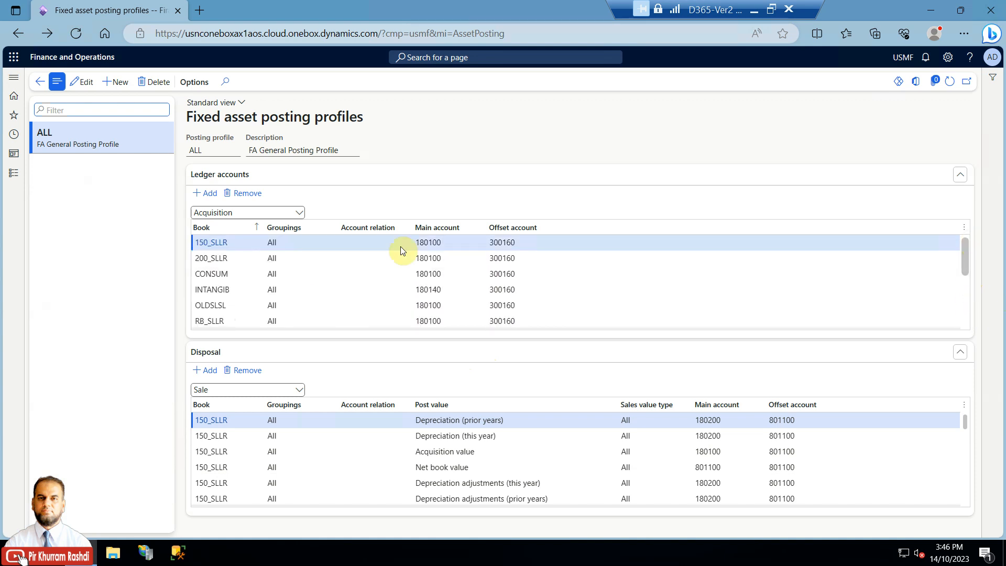
click(210, 194)
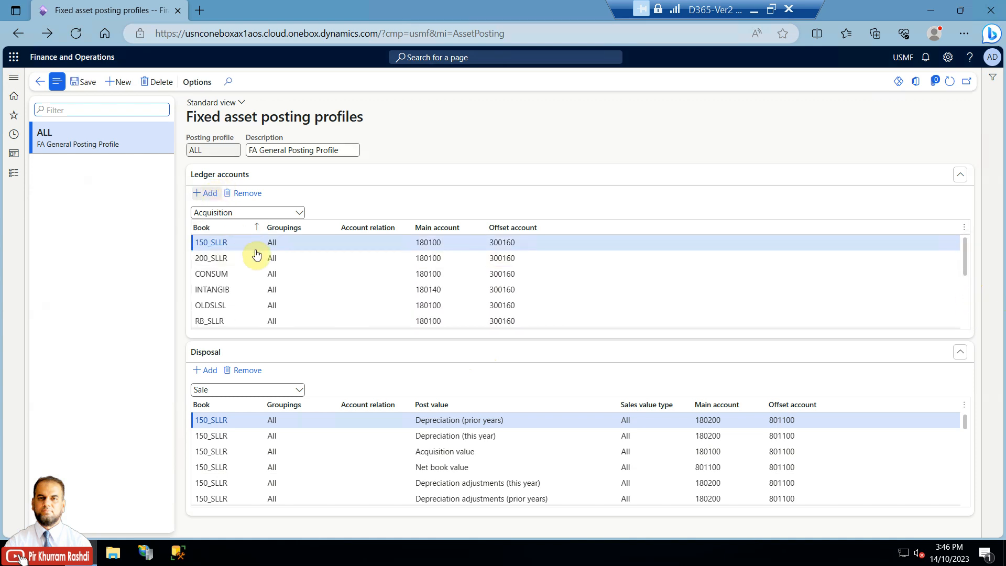
click(275, 247)
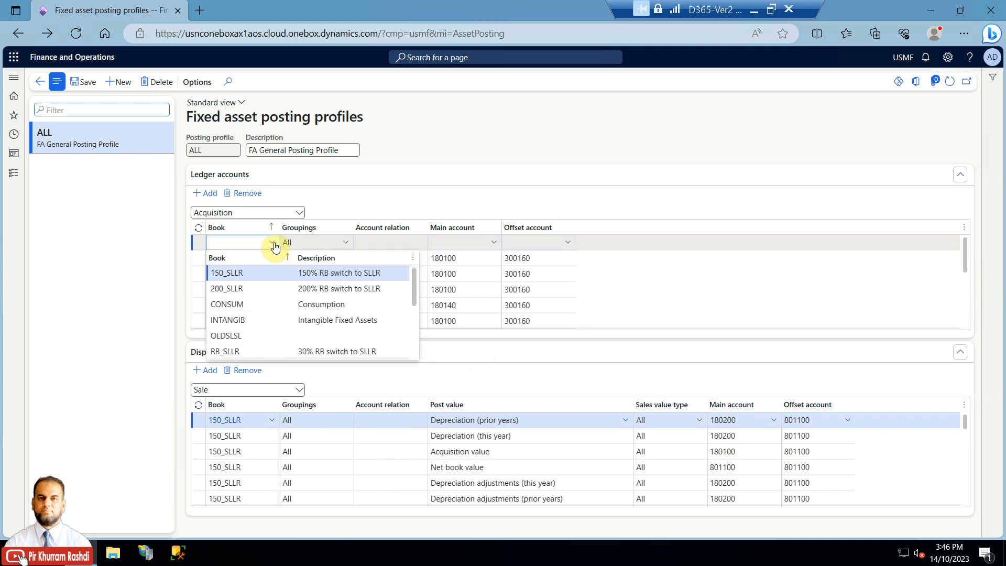
scroll(272, 328, down, 3)
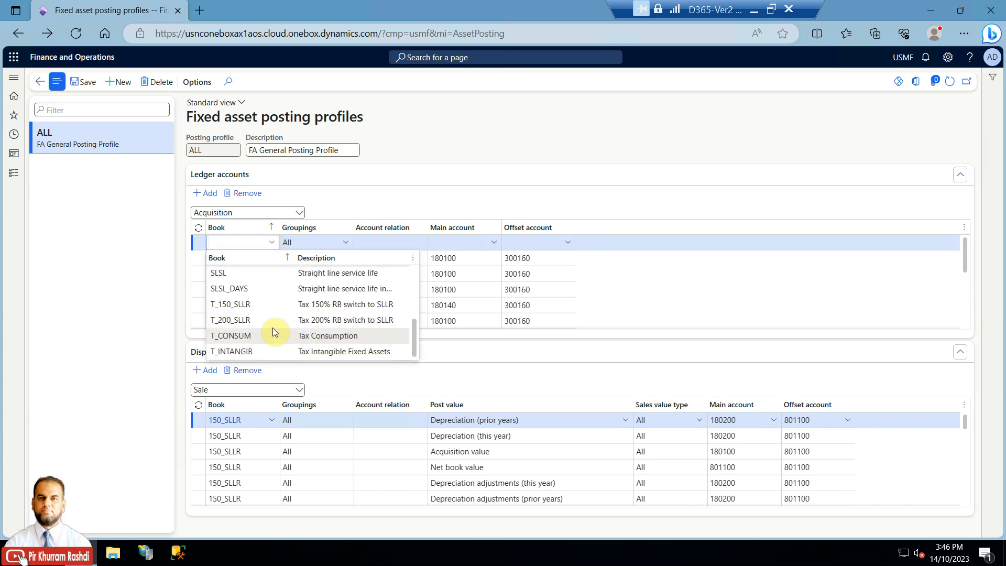
click(258, 288)
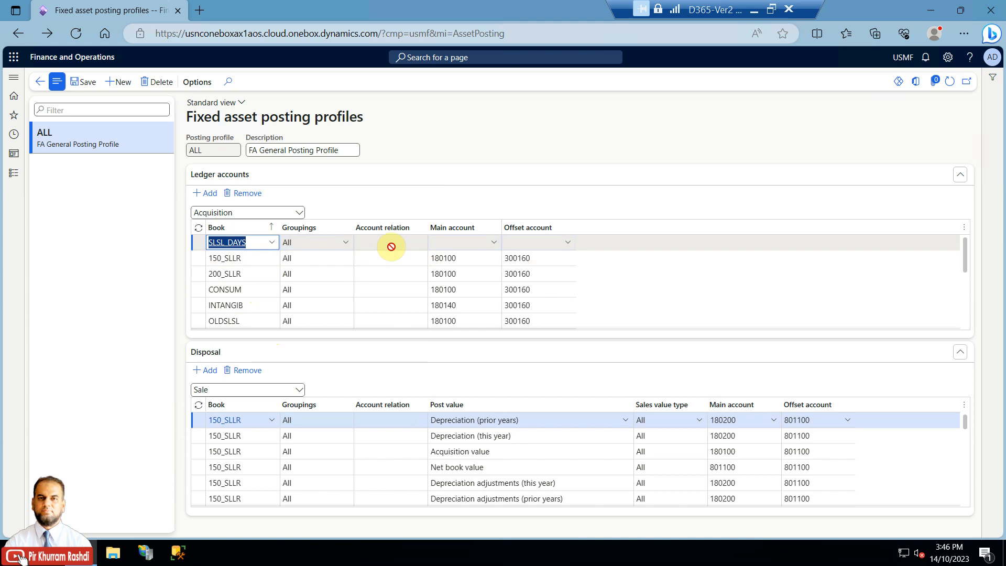
click(439, 242)
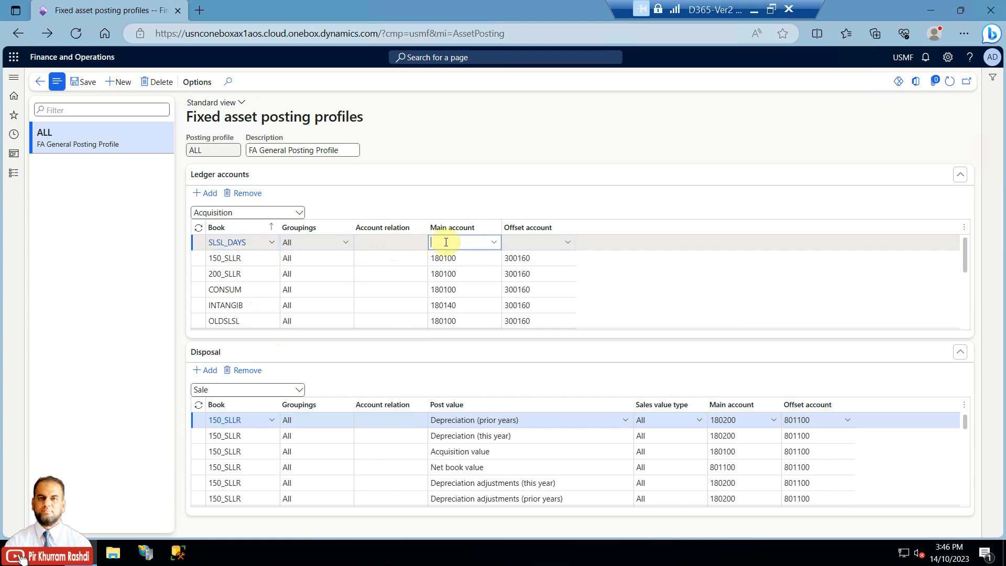
text(180100)
key(Tab)
text(300160)
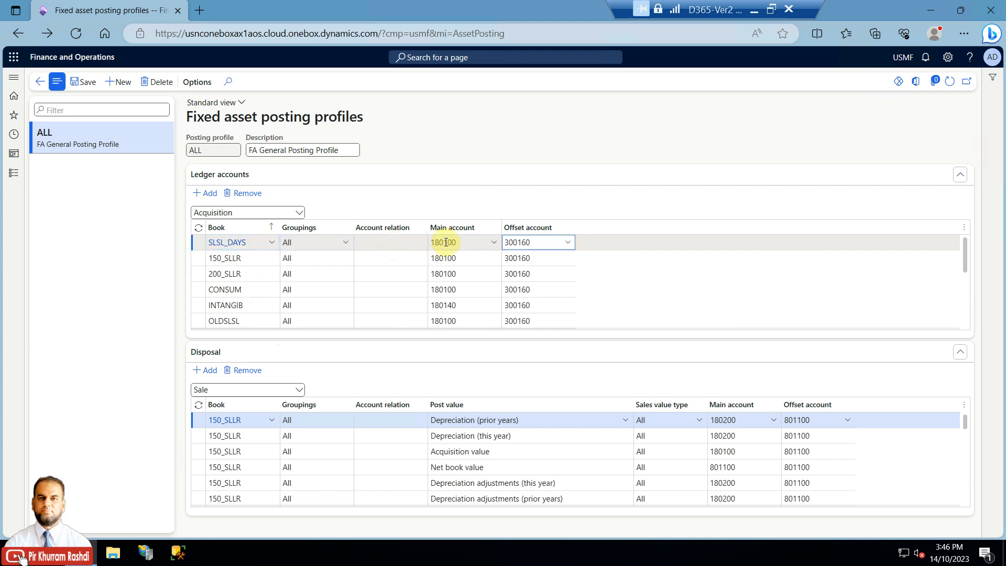
click(447, 259)
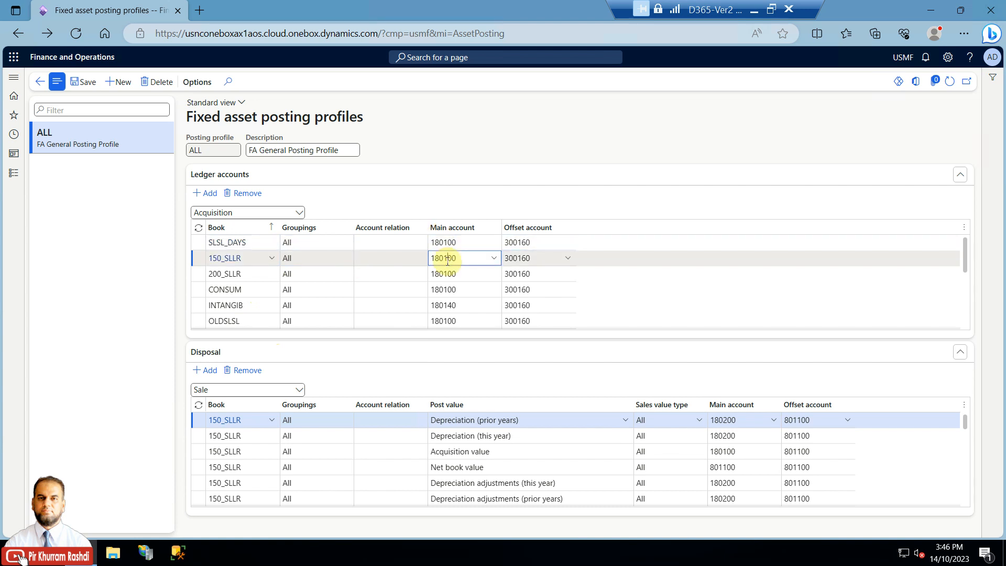
Add a Depreciation ledger account line for book SLSL_DAYS with main account 180200 and offset account 607200.
click(301, 212)
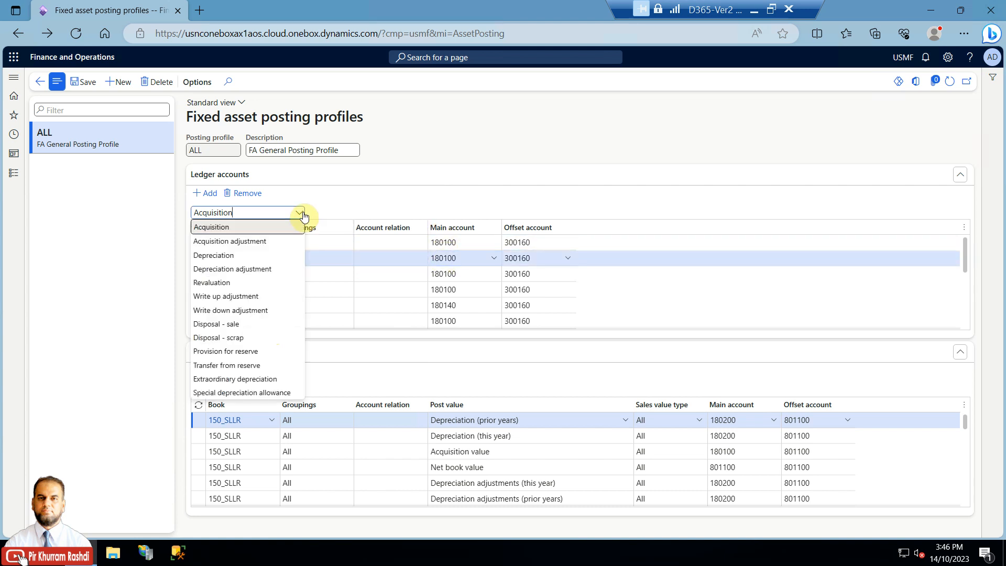
click(259, 255)
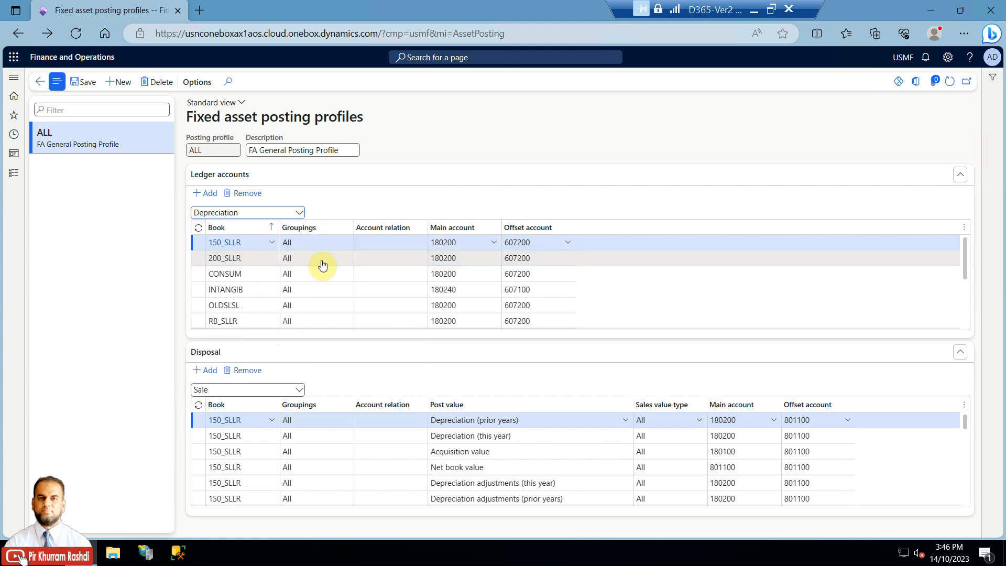
click(206, 193)
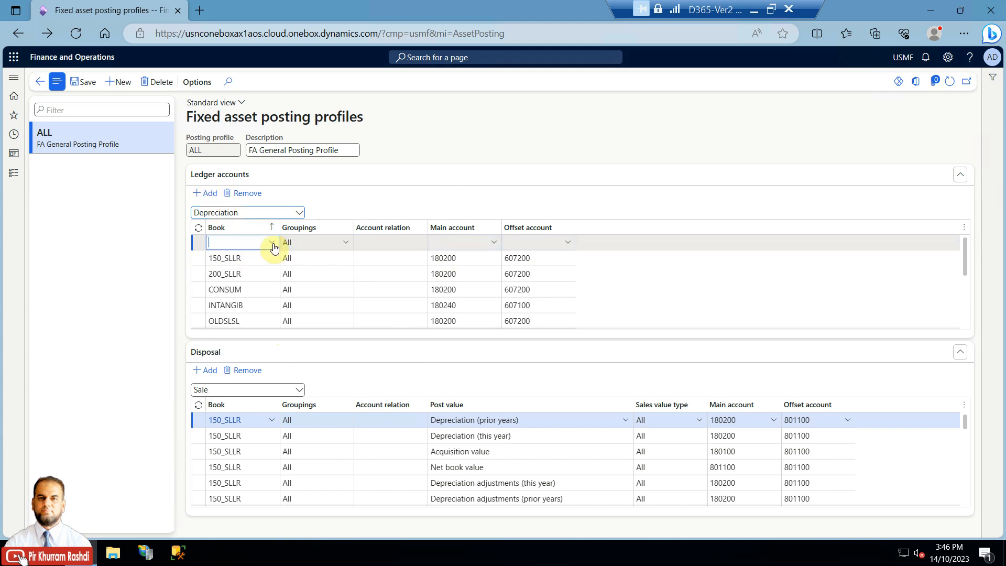
click(272, 242)
scroll(262, 303, down, 3)
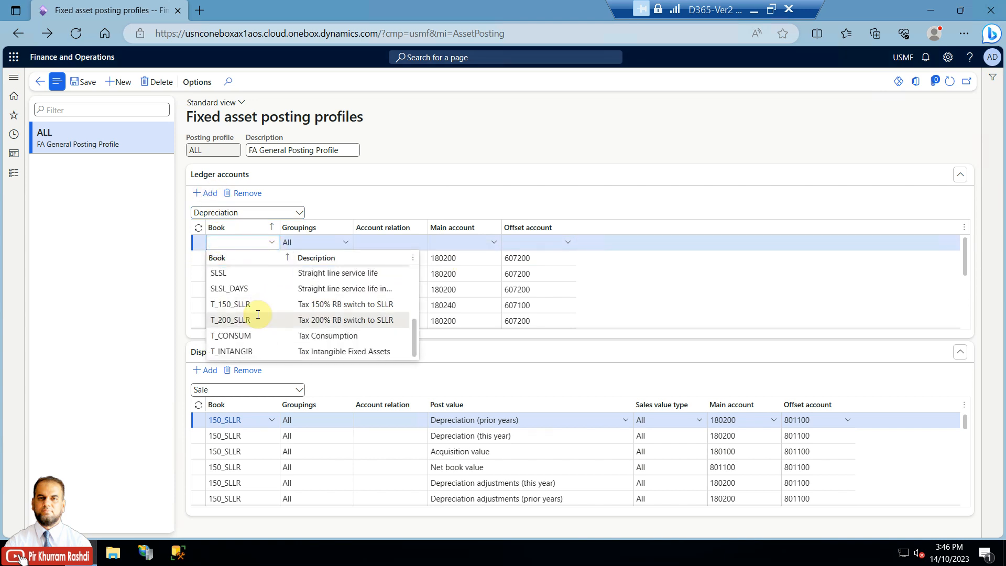
click(249, 288)
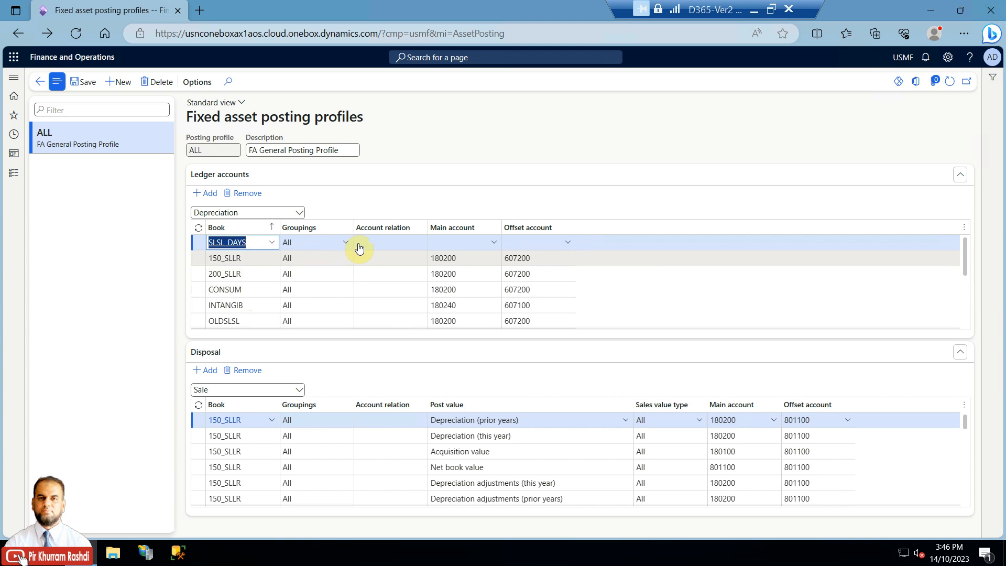
click(453, 246)
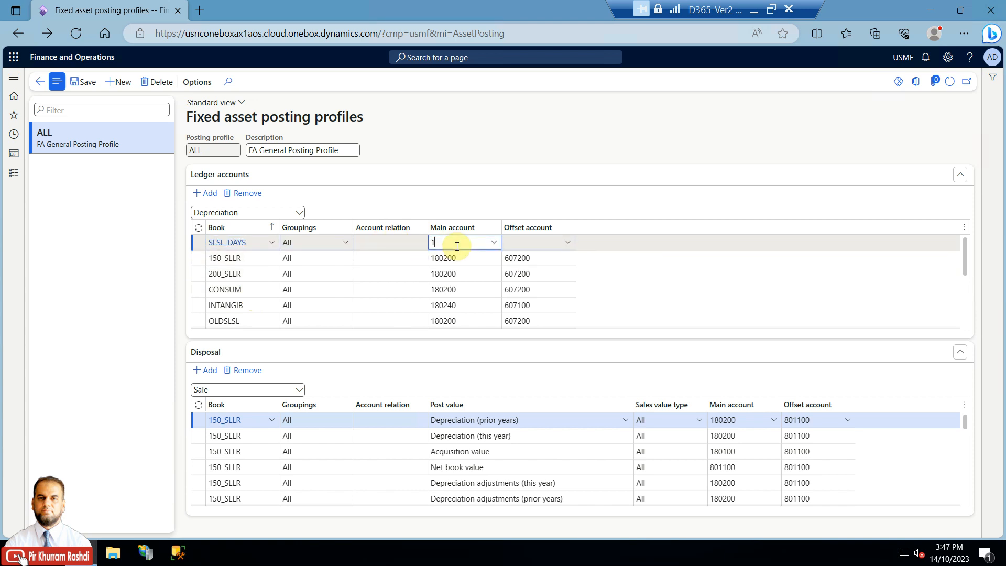
key(Tab)
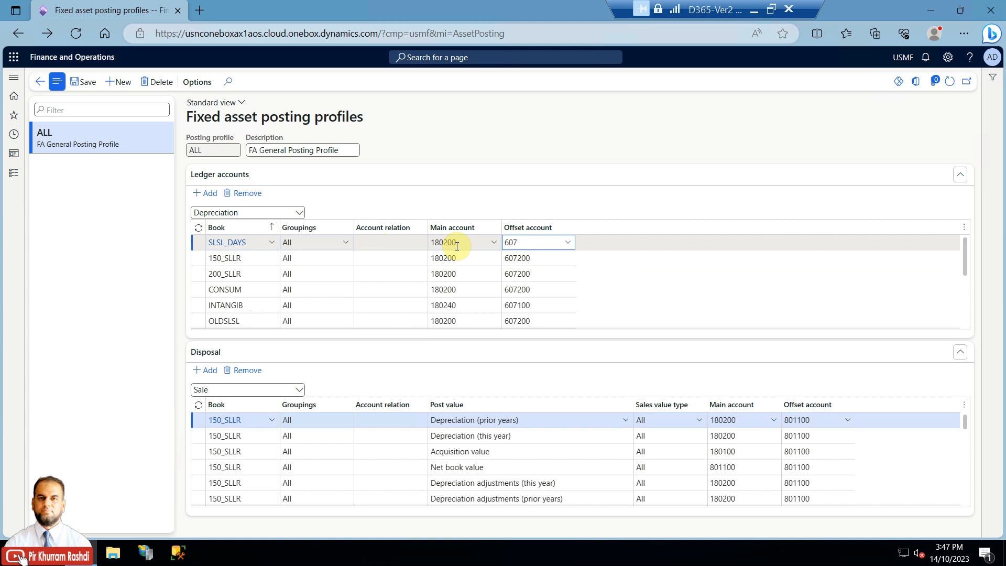
key(Tab)
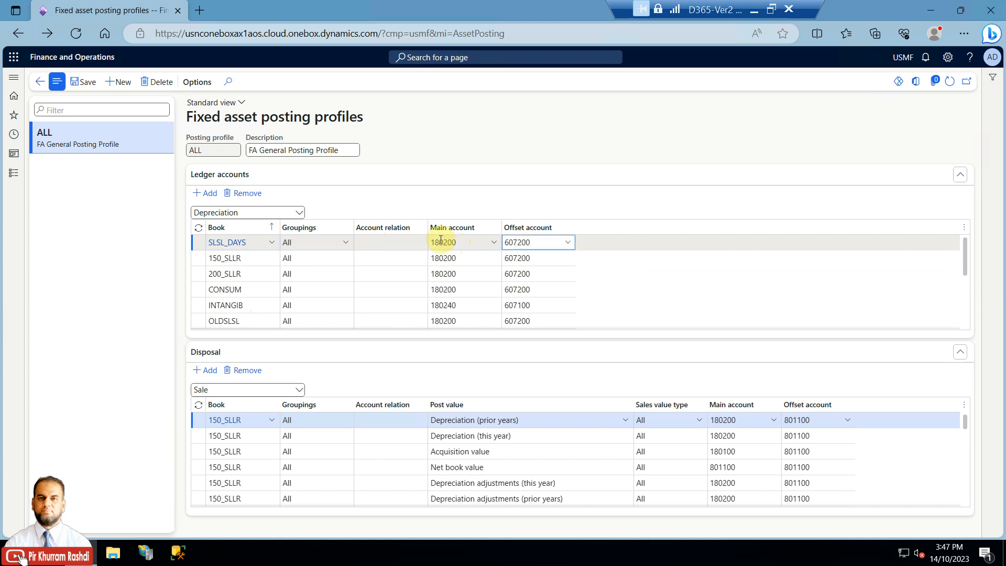
Look up the descriptions of the offset account and main account on the SLSL_DAYS depreciation line.
click(522, 245)
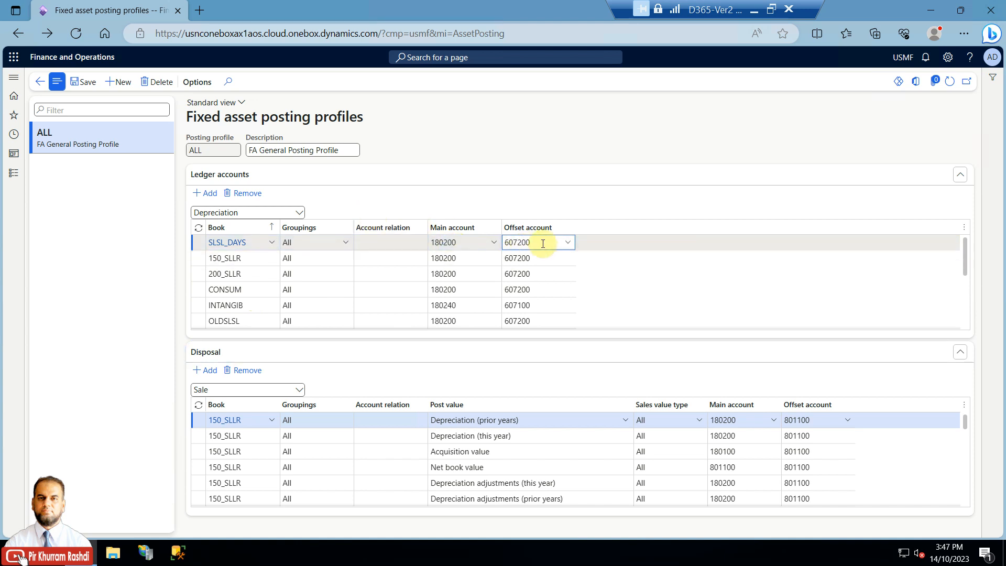
click(569, 243)
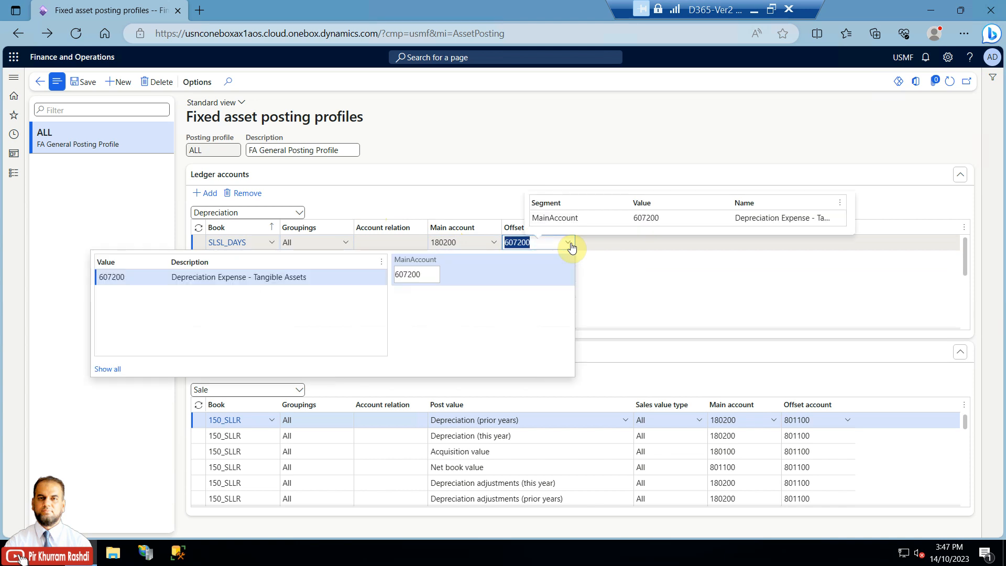
click(468, 244)
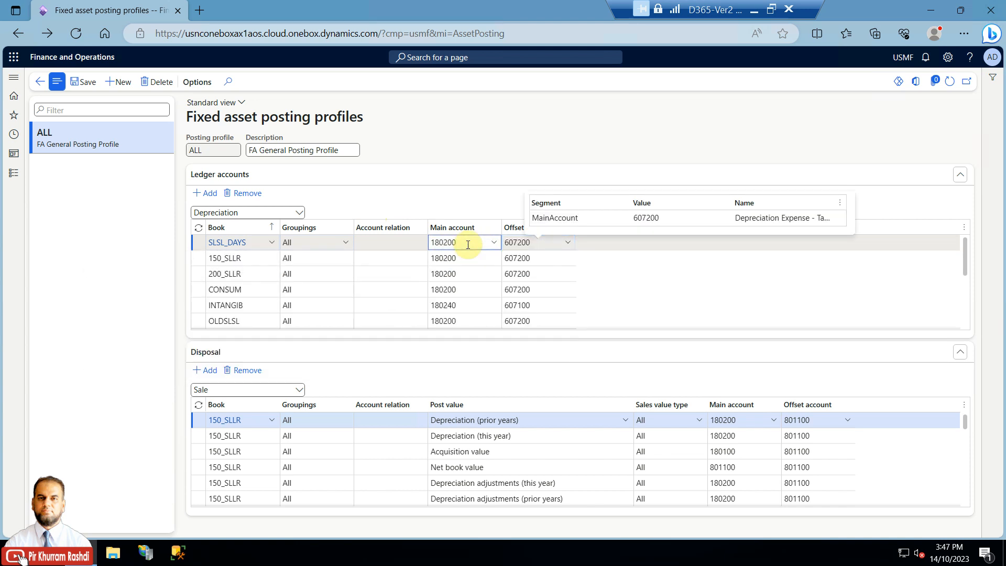
click(495, 243)
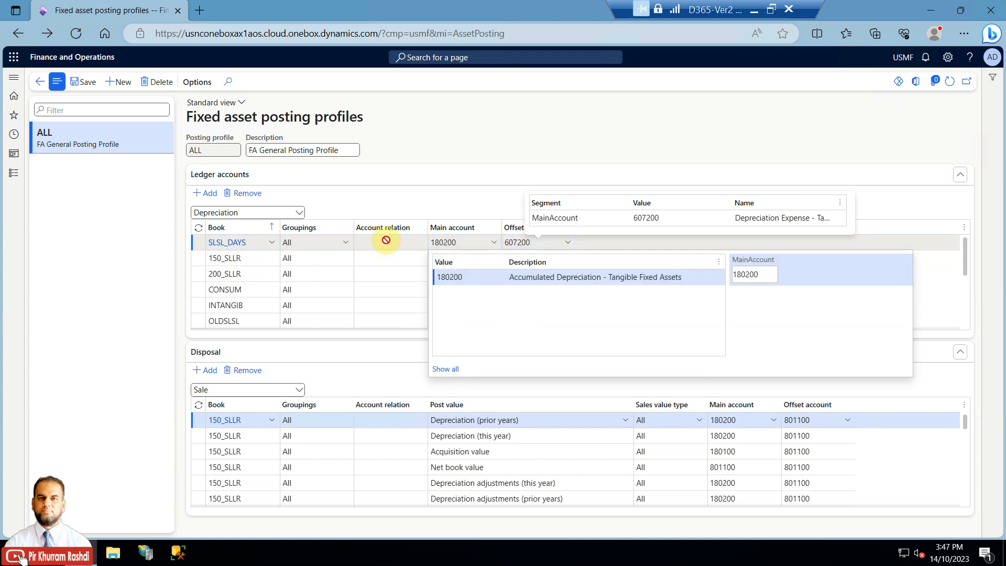
click(399, 426)
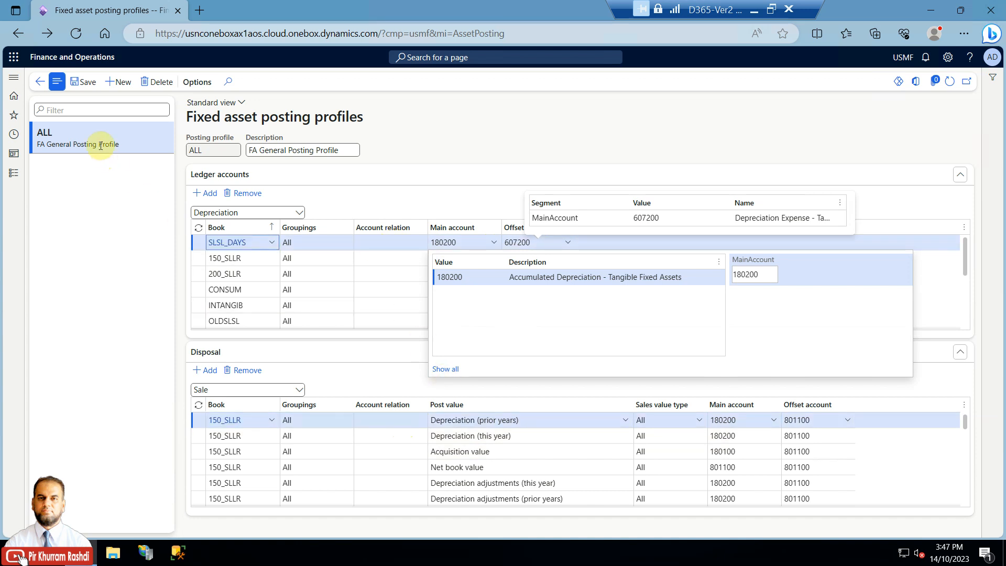
click(126, 173)
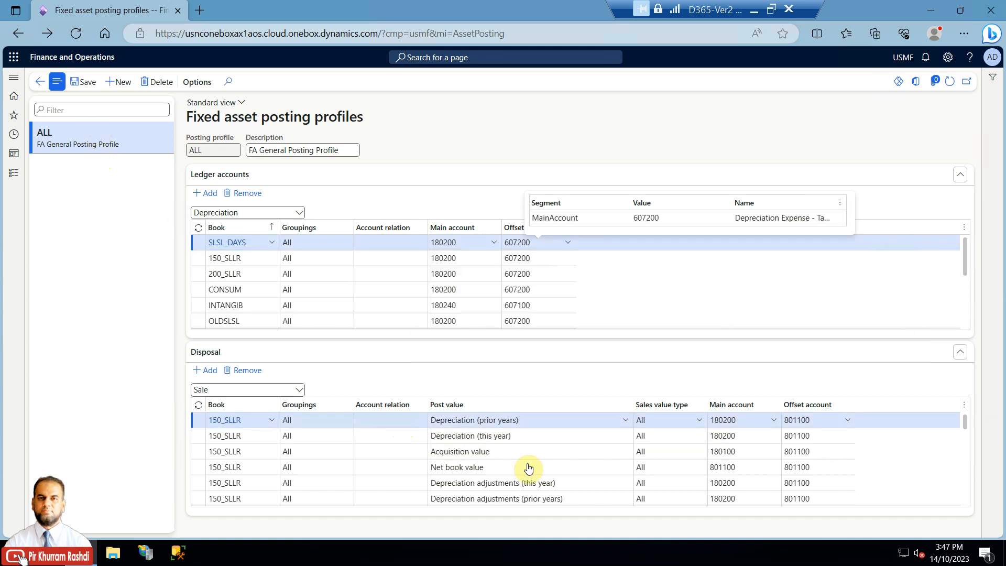
Check which disposal types are available in the posting profile's Disposal section, keeping Sale selected.
click(300, 390)
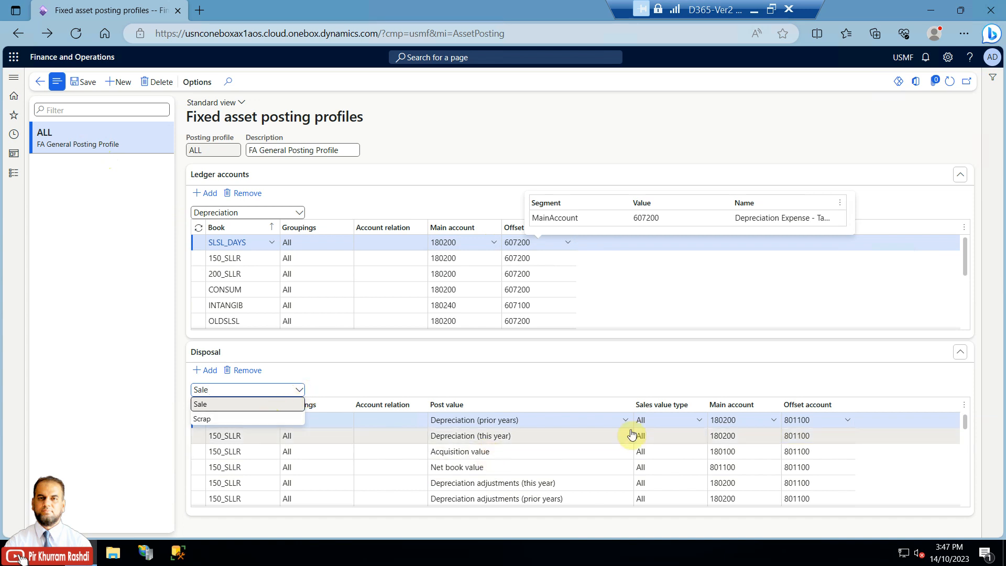
key(Escape)
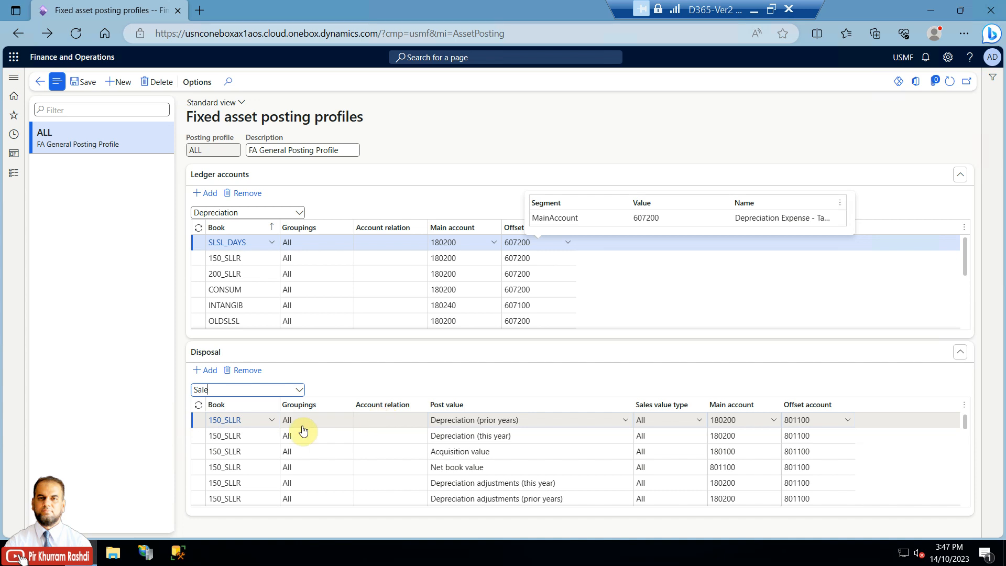
click(231, 420)
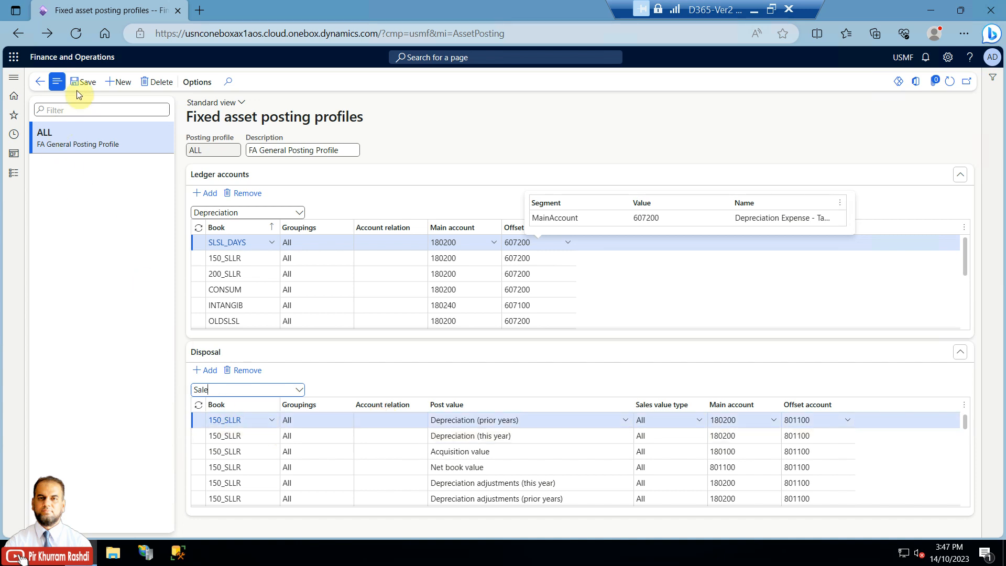
Leave the posting profiles, create a new fixed asset journal with the name FACur, and open its lines.
click(14, 95)
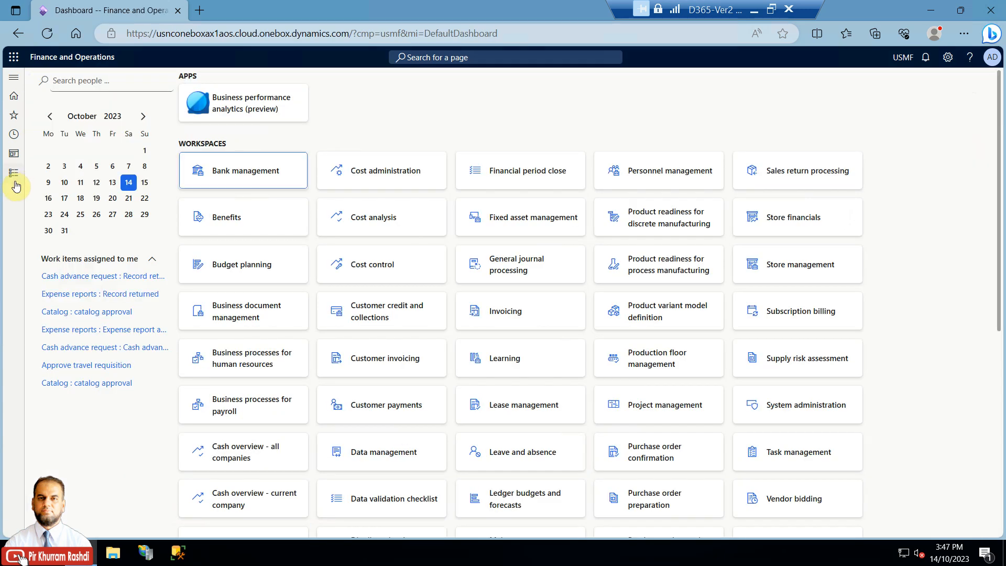
click(15, 181)
click(155, 240)
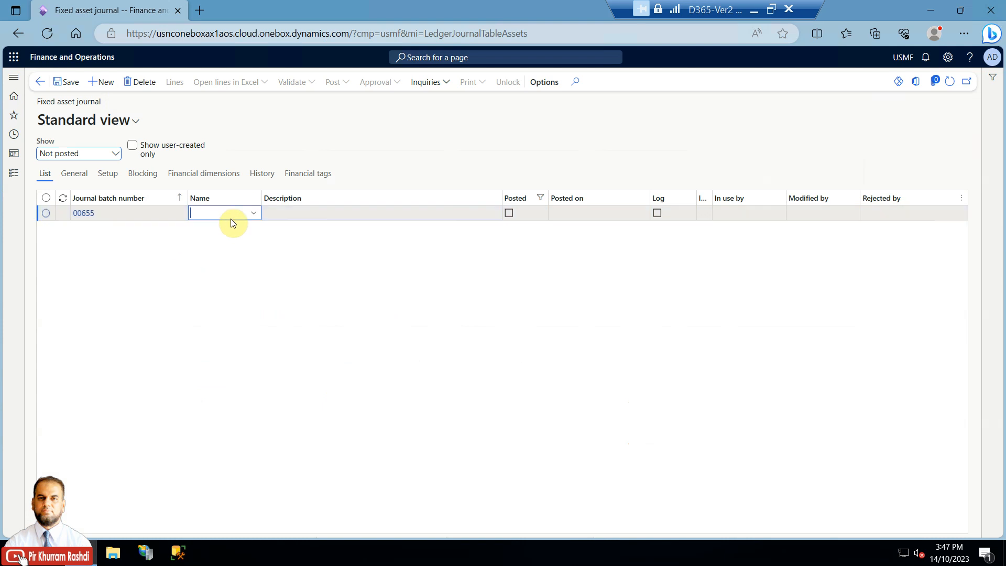
click(253, 215)
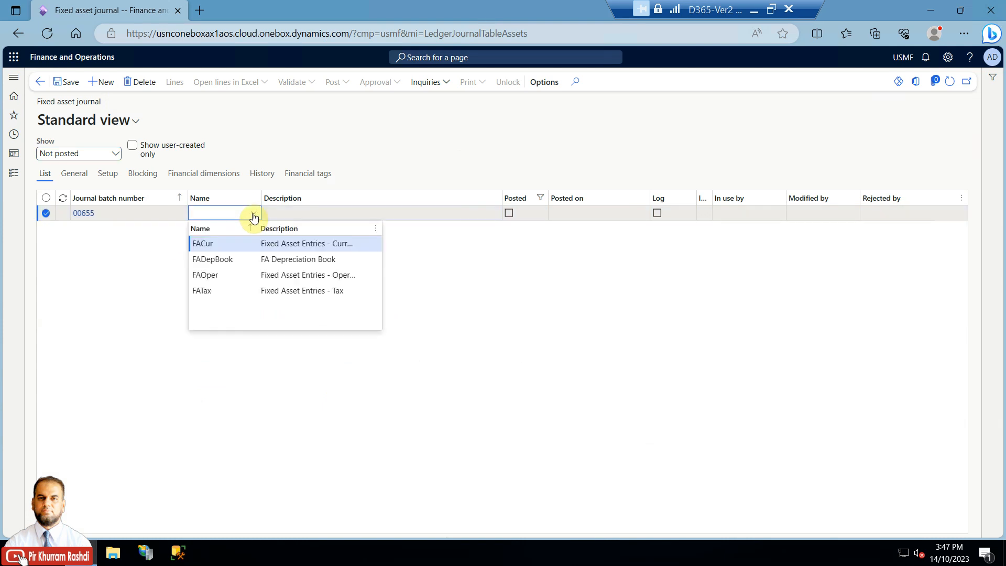
click(229, 247)
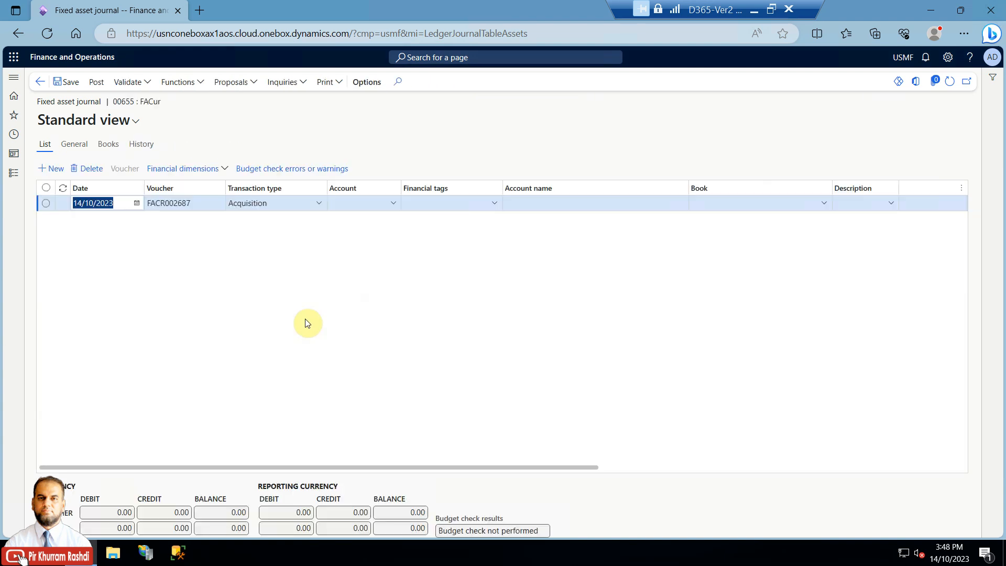
Set the date of the acquisition journal line to 01/01/2023.
click(137, 203)
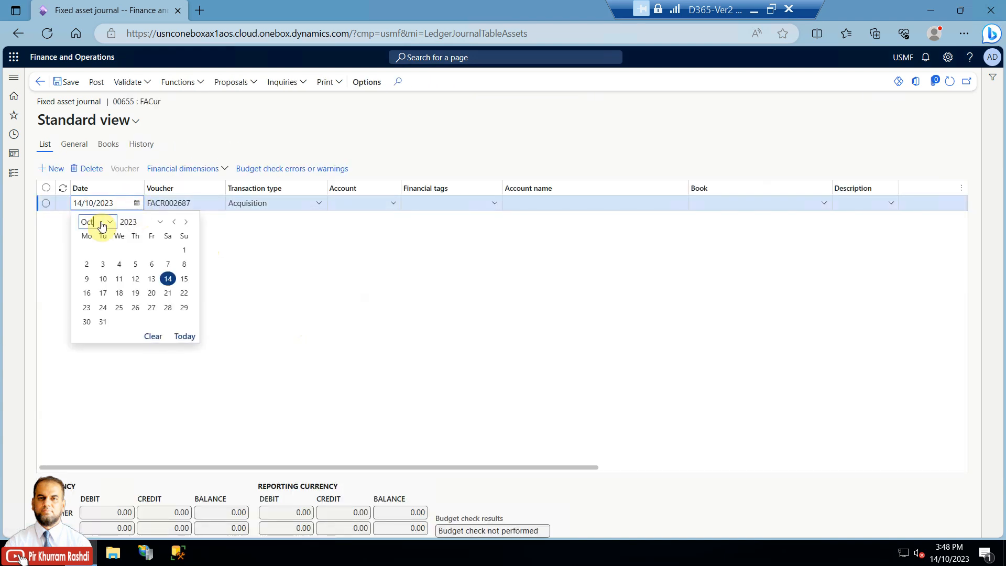
click(110, 223)
click(88, 242)
click(184, 250)
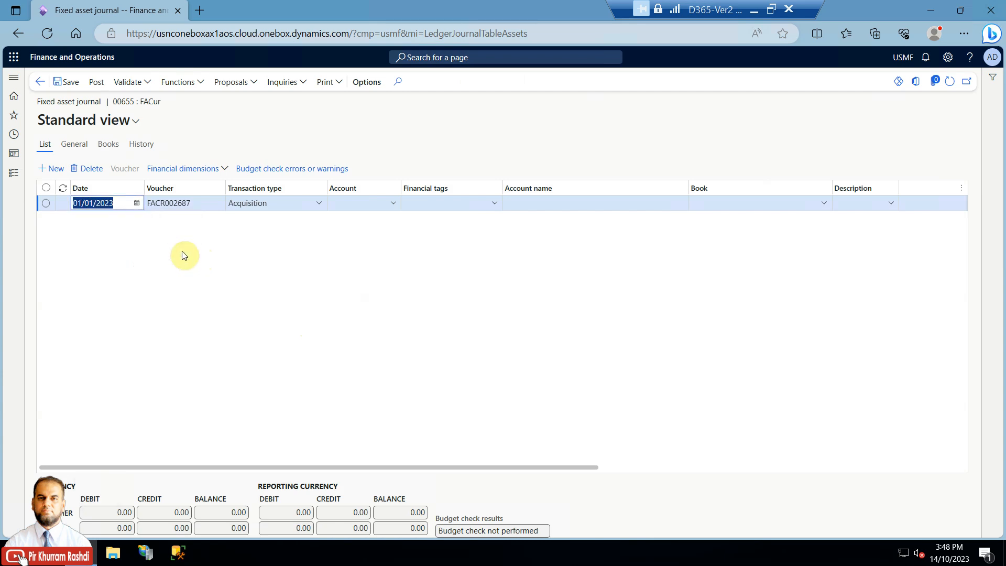
Select fixed asset VEHC-000021 as the account on the acquisition journal line.
click(392, 204)
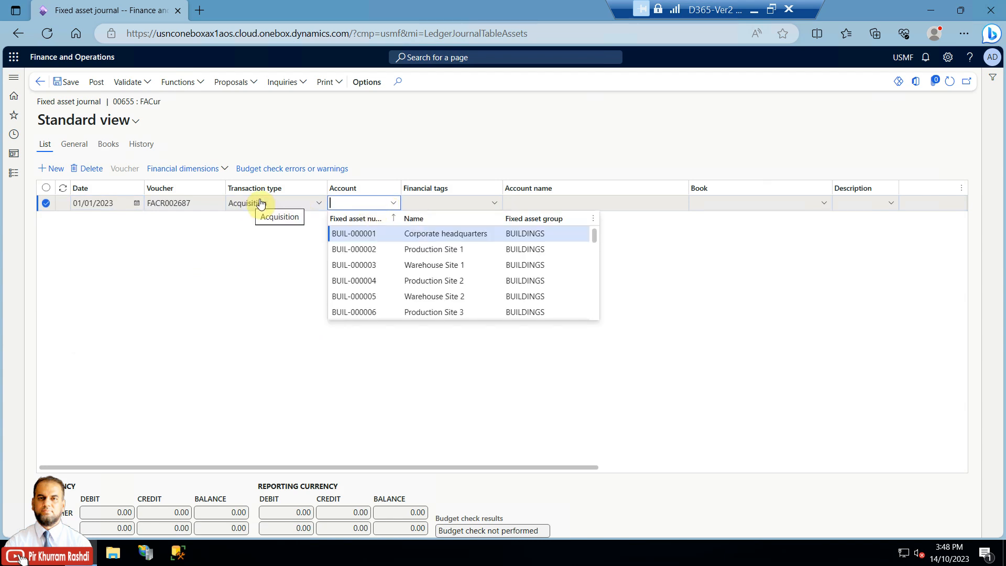
drag(594, 238, 601, 341)
click(372, 313)
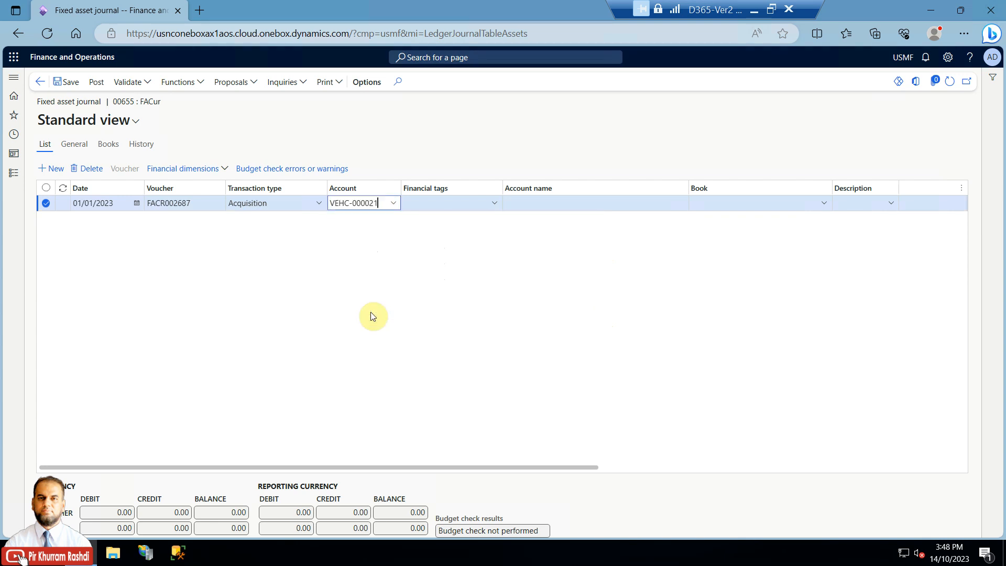
click(453, 203)
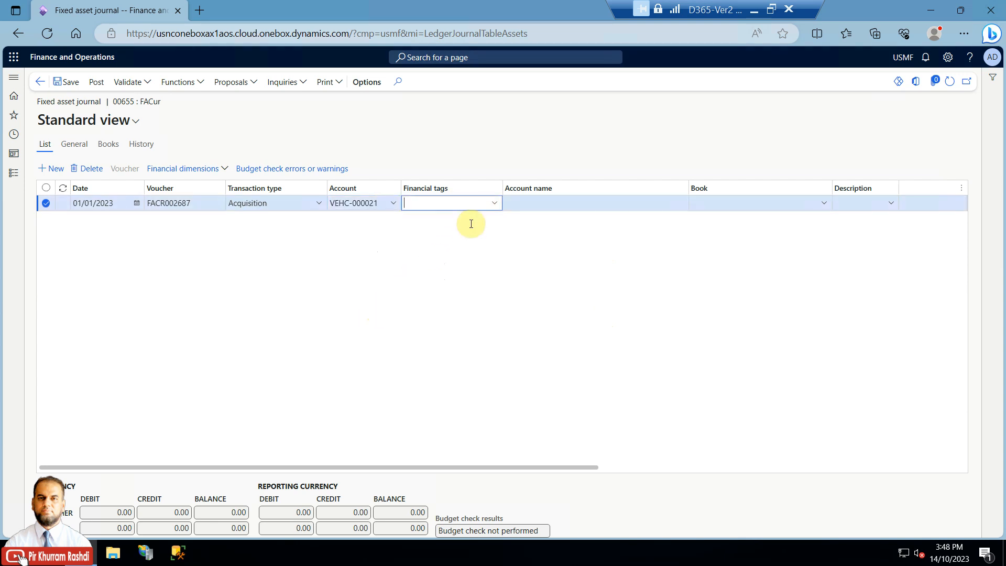
click(639, 210)
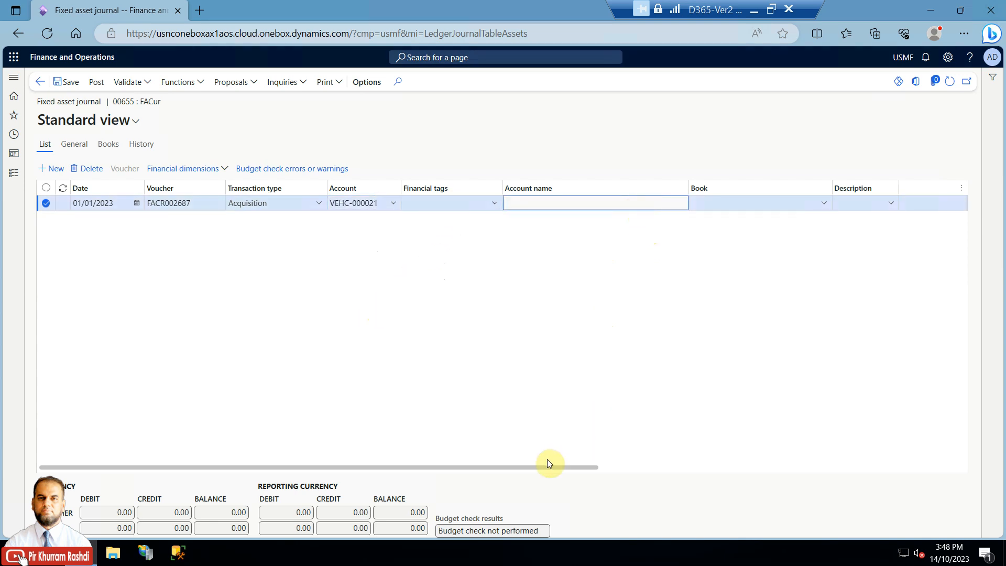
Check the book on the acquisition line, keeping SLSL_DAYS, and set the line's debit amount to 6,000.
drag(539, 467, 694, 468)
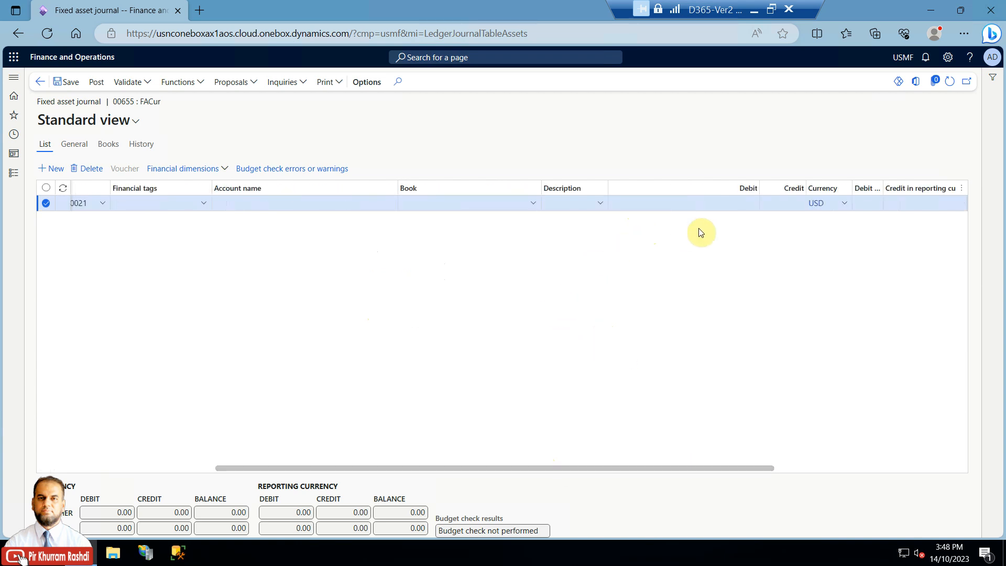
click(708, 207)
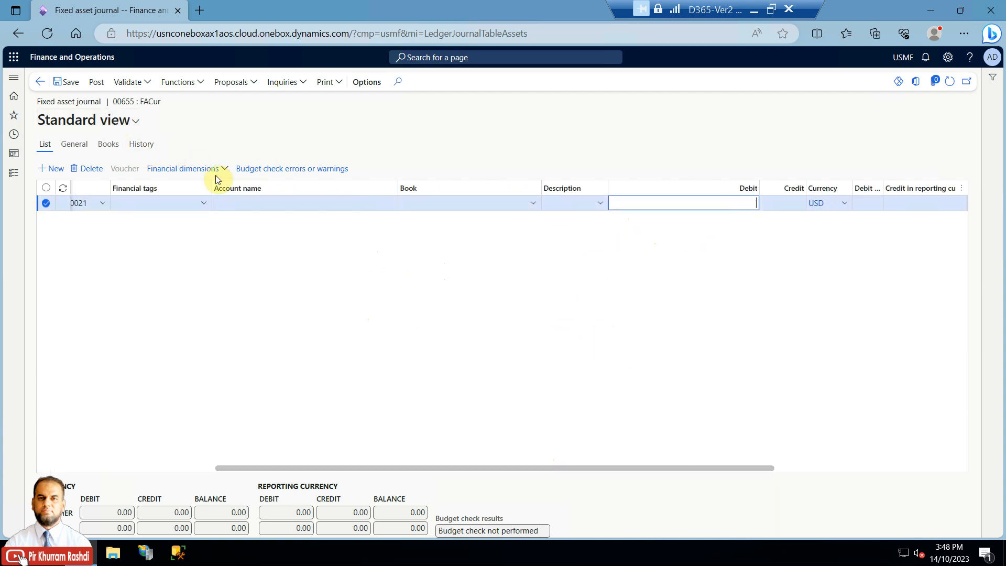
drag(518, 468, 218, 480)
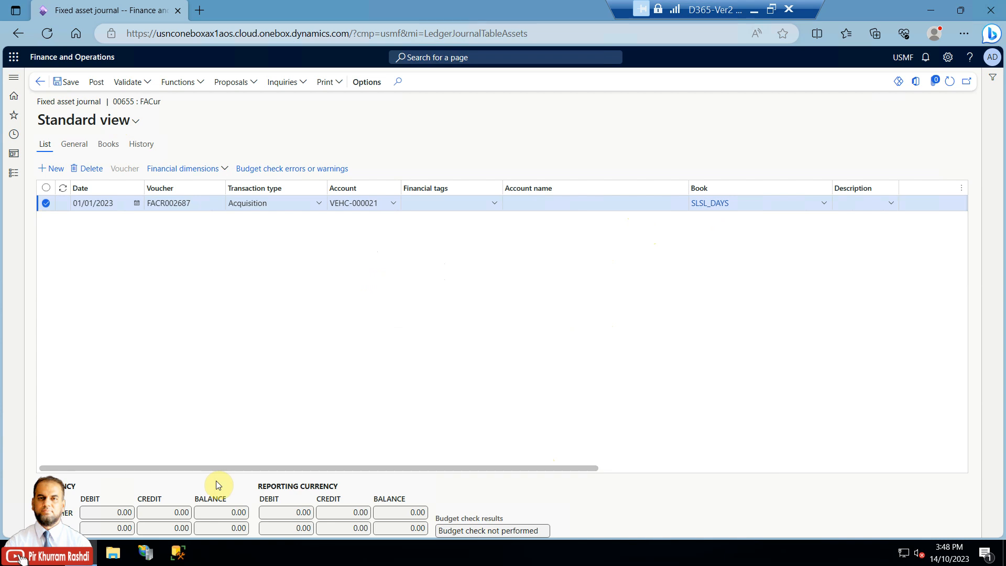
click(667, 207)
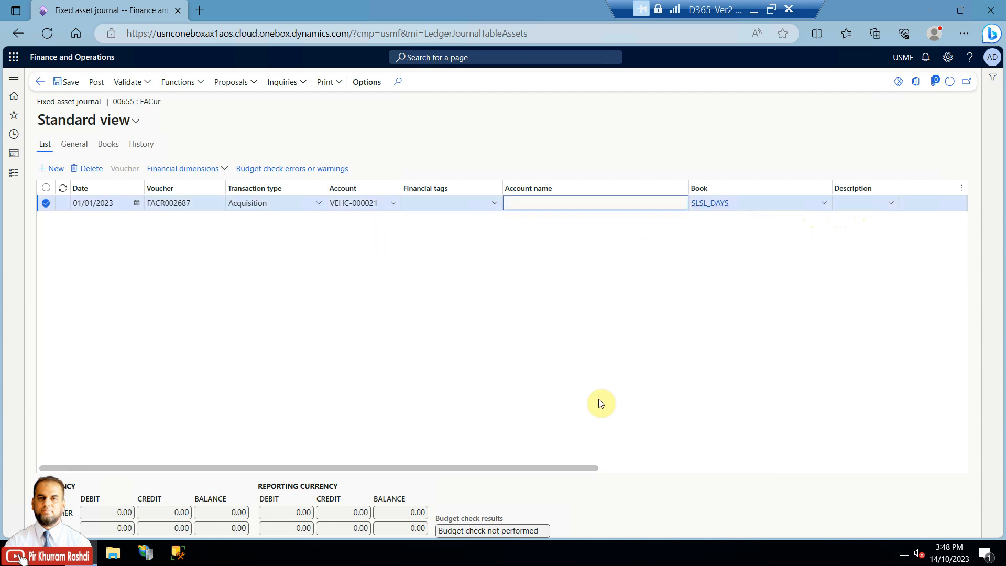
drag(582, 464, 773, 465)
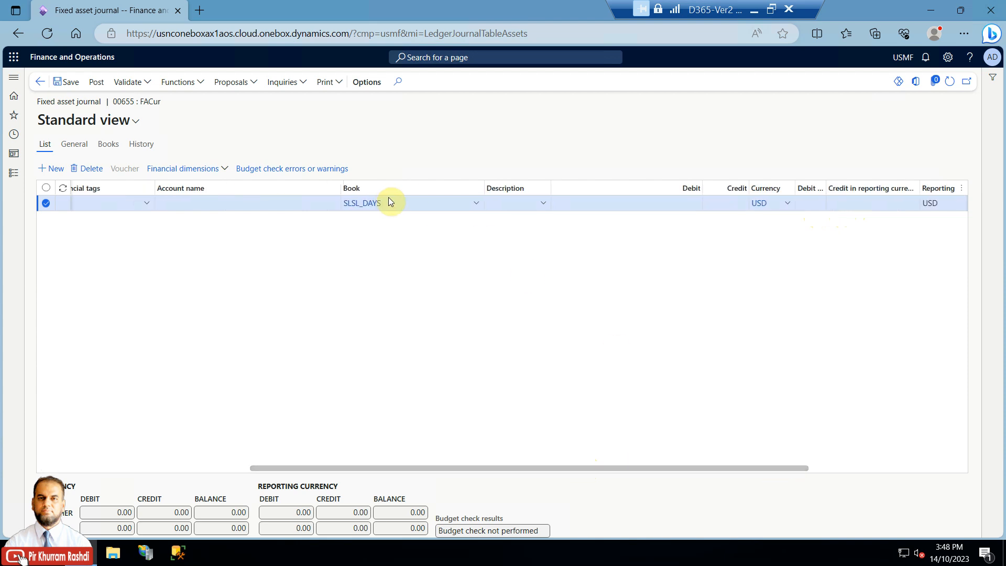
click(480, 207)
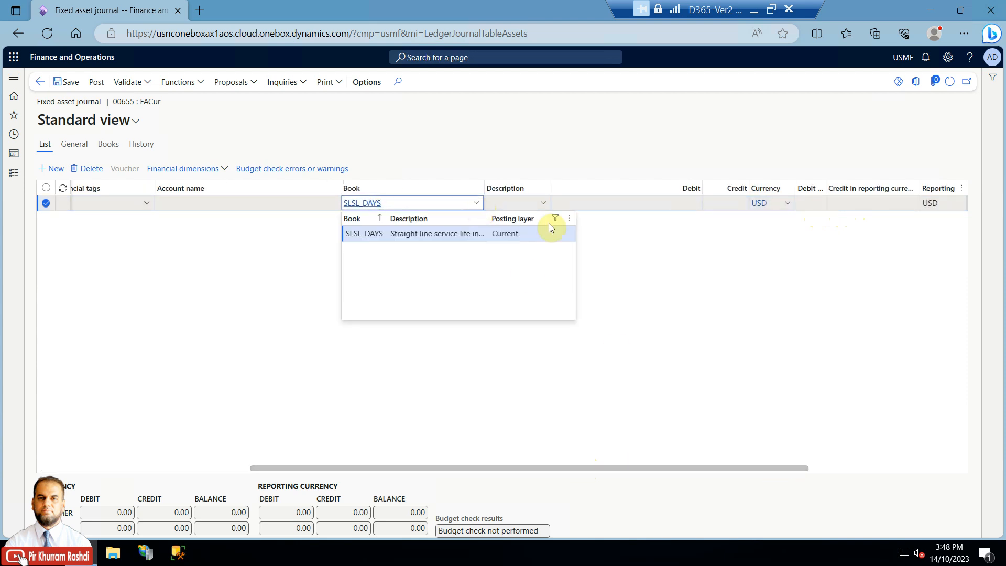
click(620, 254)
click(608, 210)
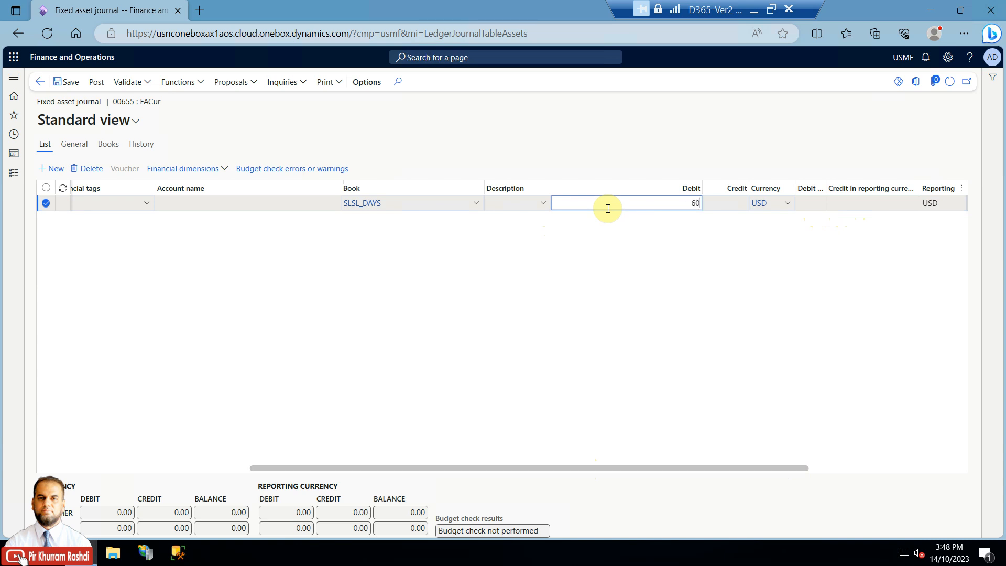
key(Tab)
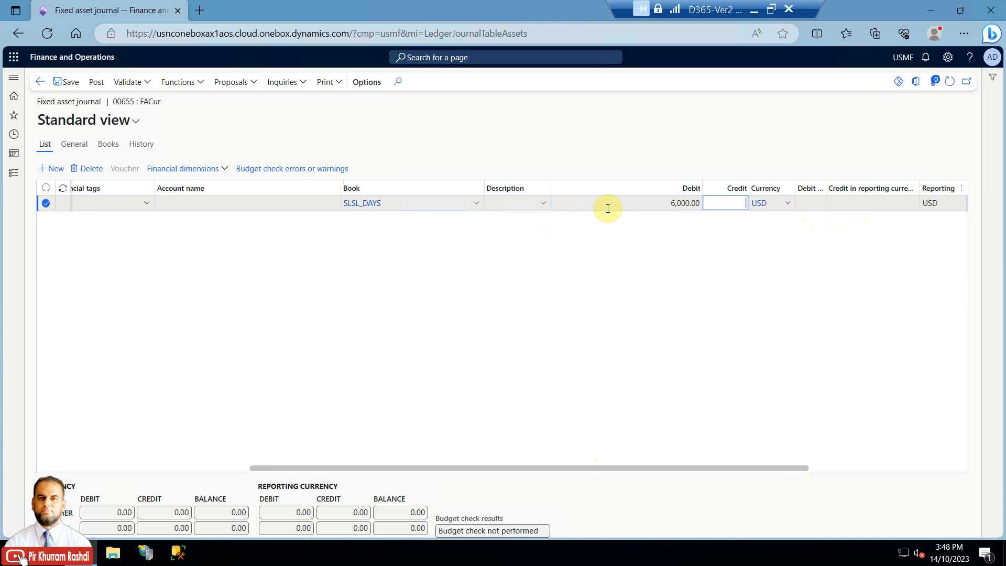
Check the acquisition line's ledger offset account, keeping 300160, and post the journal.
drag(701, 468, 849, 467)
click(794, 204)
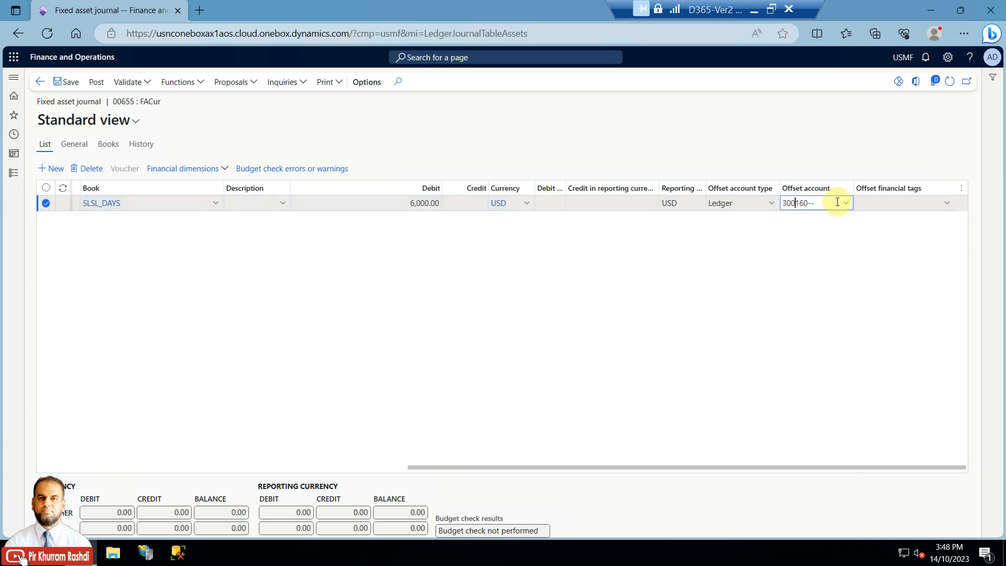
click(847, 203)
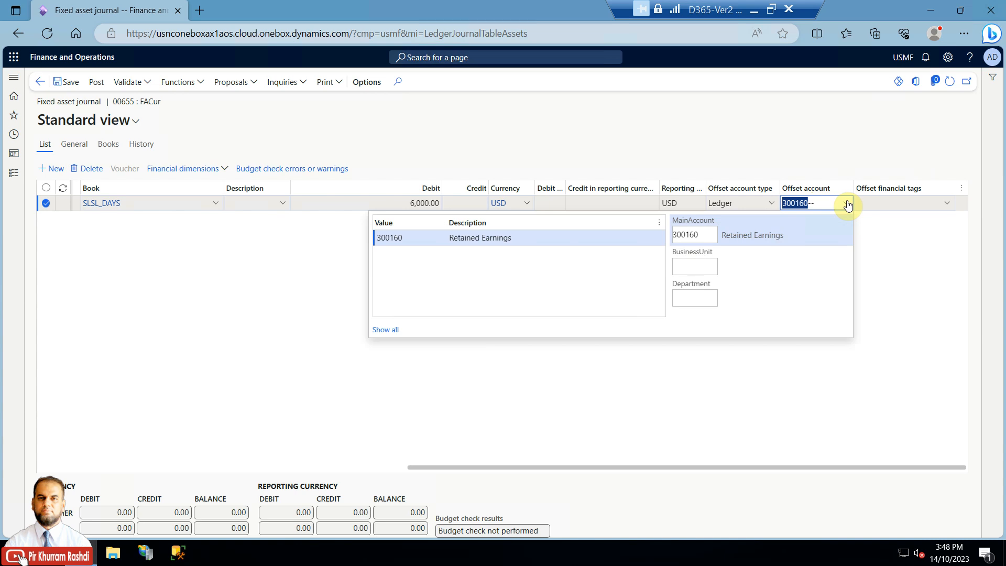
click(894, 235)
drag(829, 466, 433, 457)
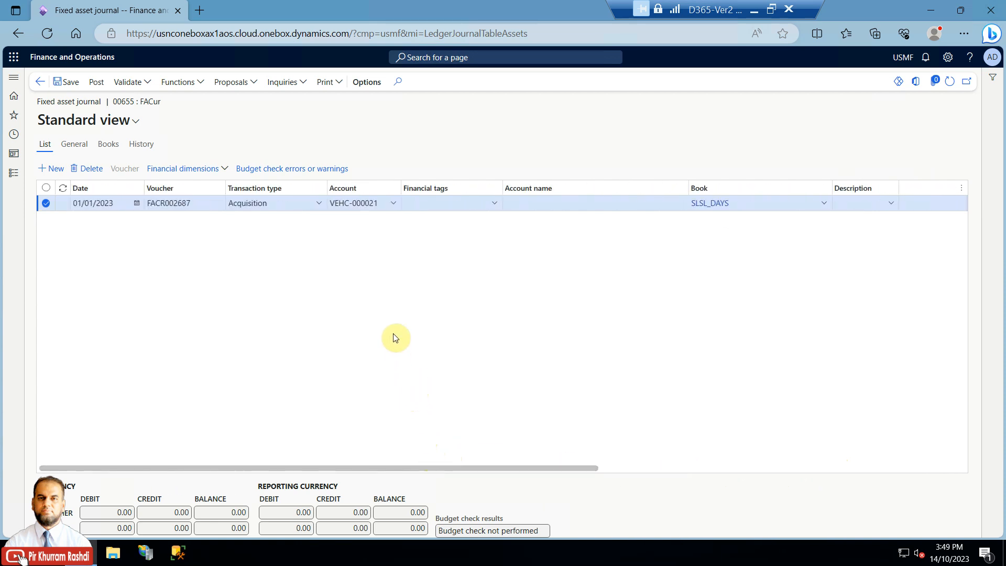
click(96, 83)
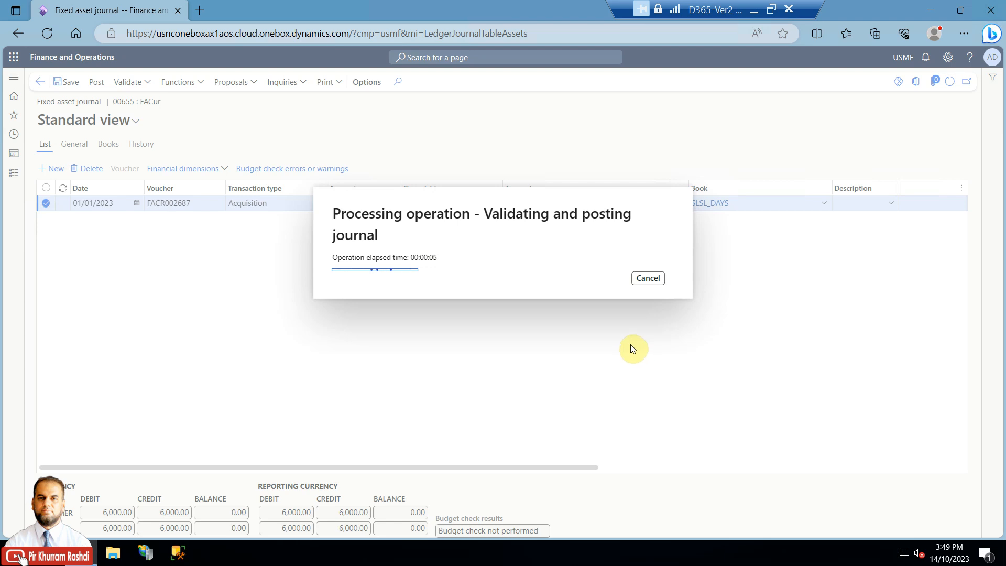
Duplicate the browser tab and open the books of VEHC-000021 from the fixed assets list in the duplicate.
right_click(149, 14)
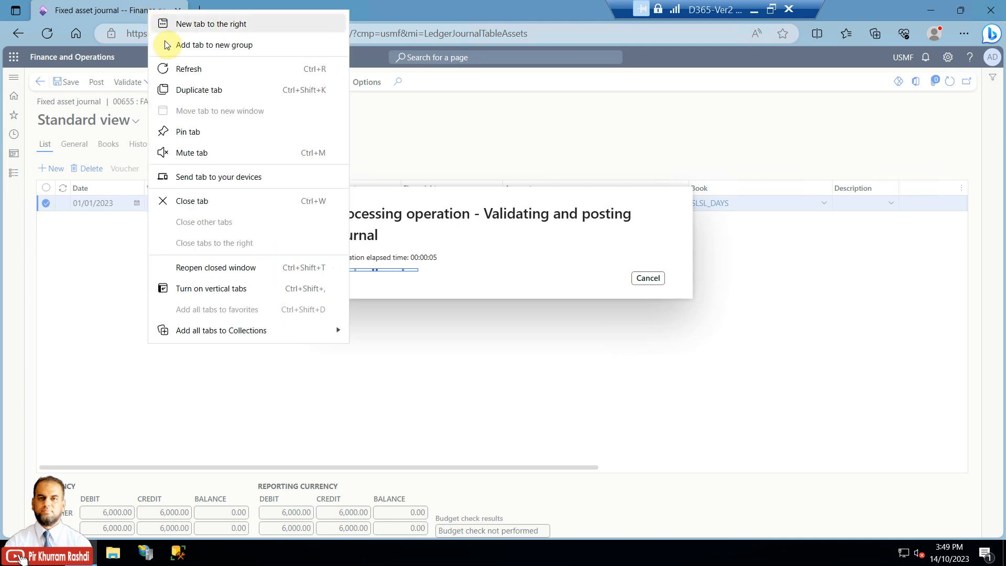
click(192, 89)
click(126, 6)
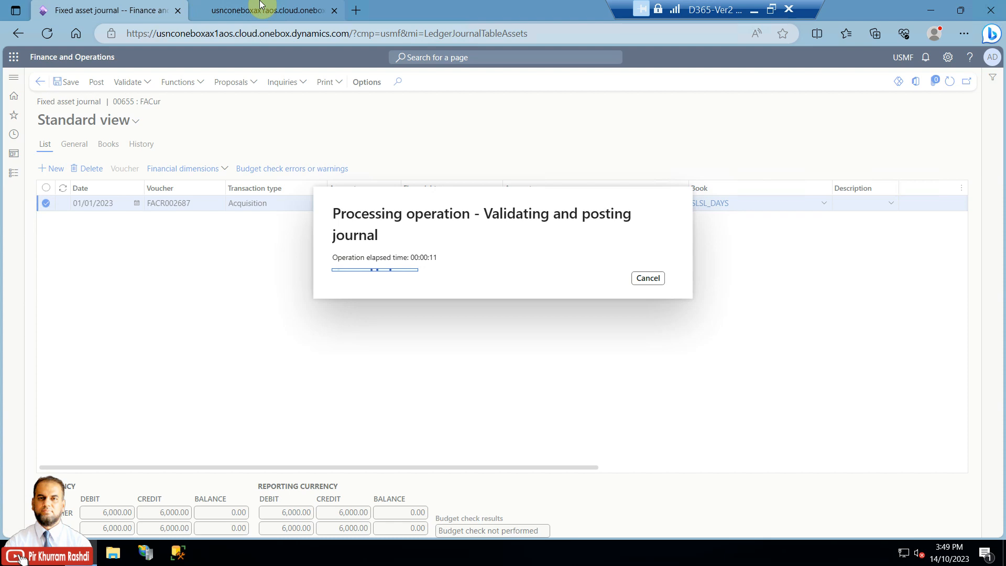
mouse_move(260, 4)
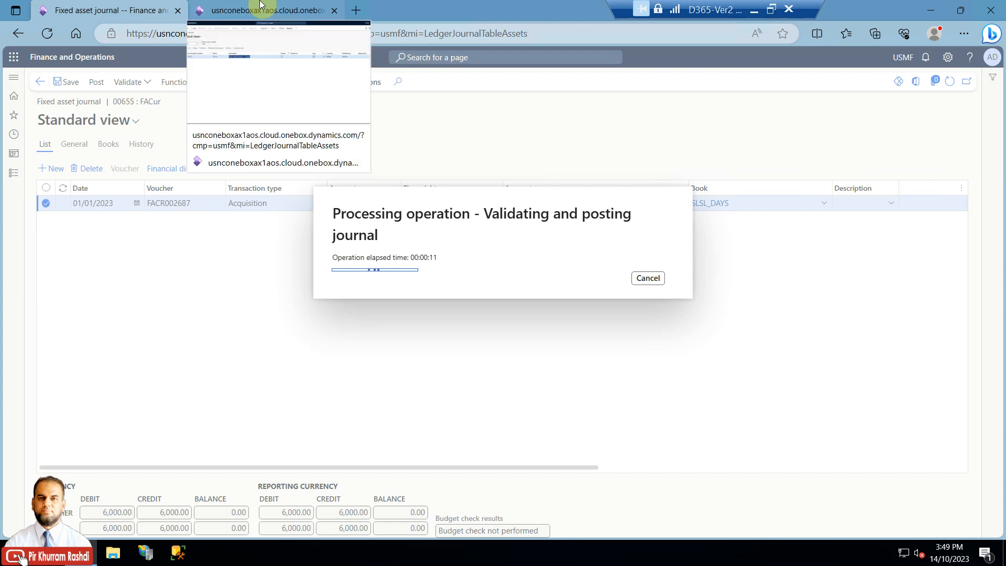
click(260, 6)
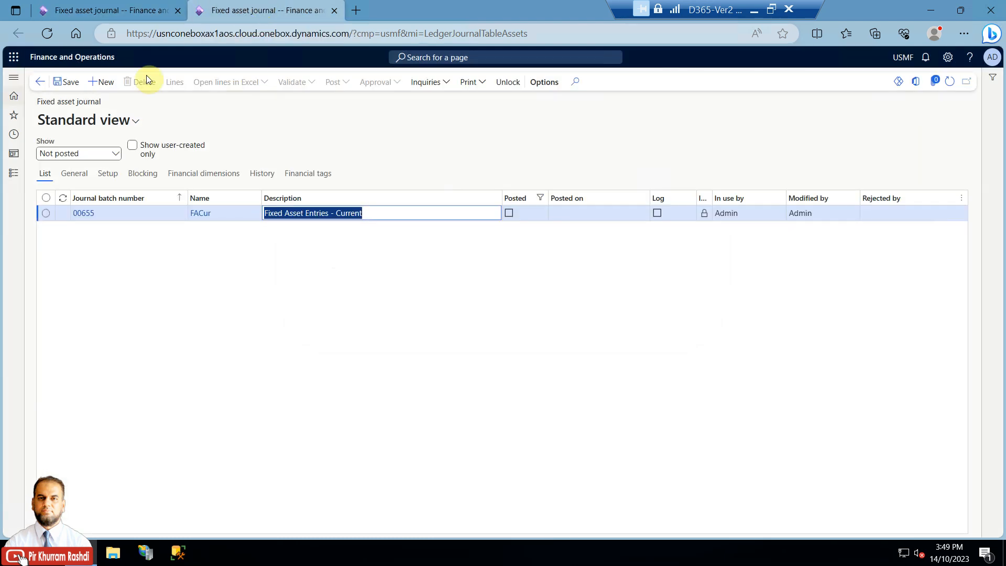
click(12, 173)
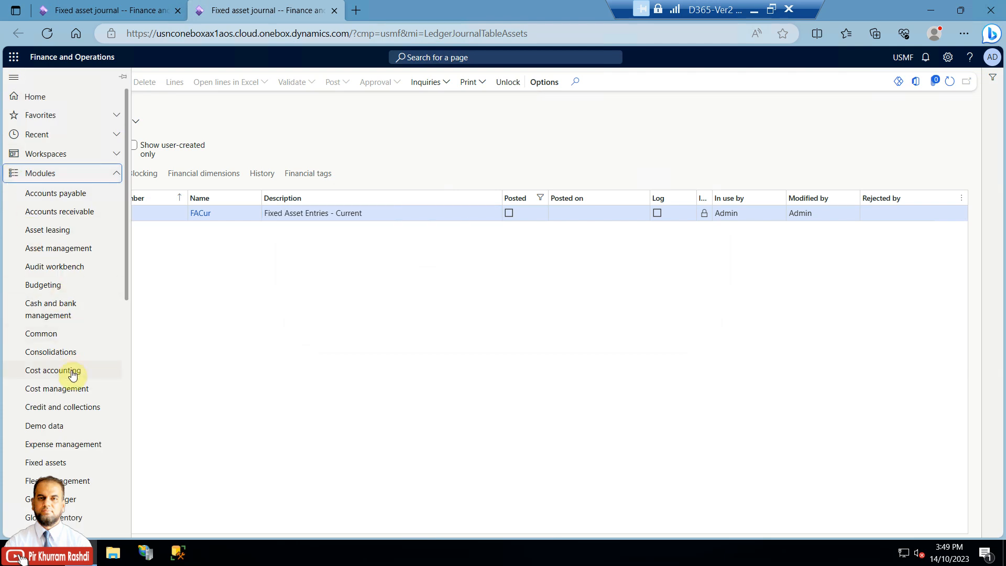
click(74, 463)
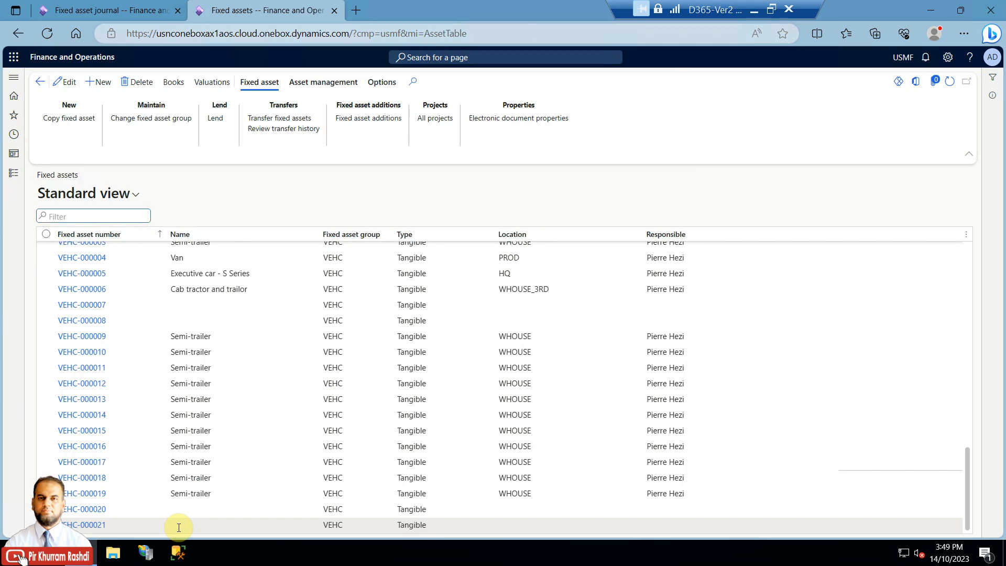
click(179, 527)
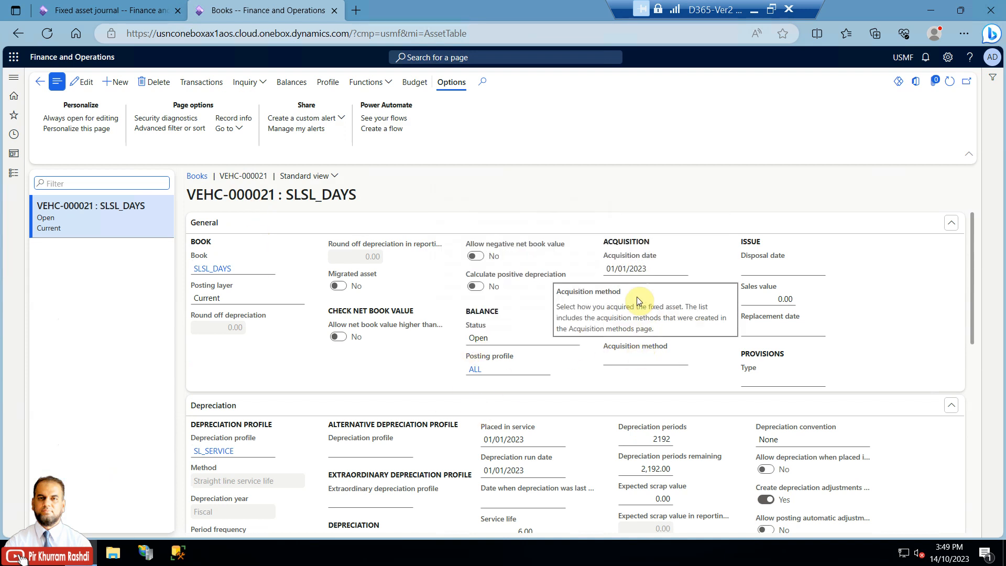
Review the voucher details of VEHC-000021's acquisition transaction and the fixed asset balances of book SLSL_DAYS.
click(212, 88)
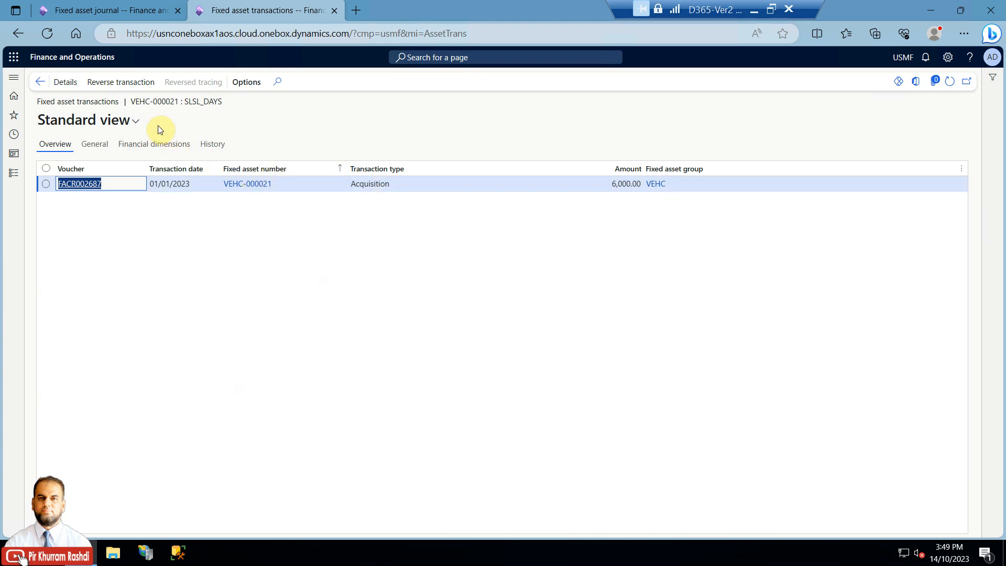
click(68, 83)
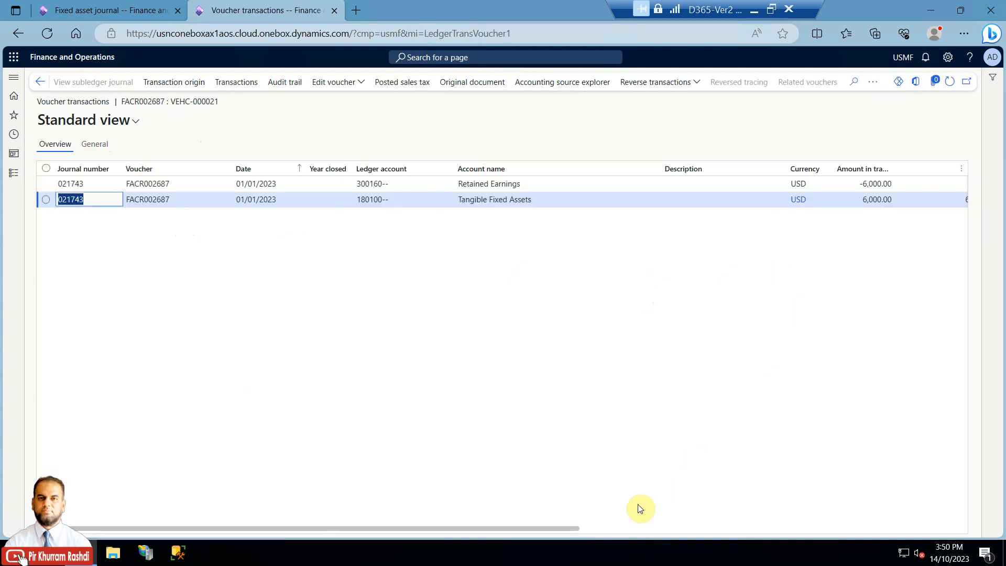
mouse_move(541, 530)
mouse_down()
mouse_move(842, 520)
mouse_move(531, 526)
mouse_up()
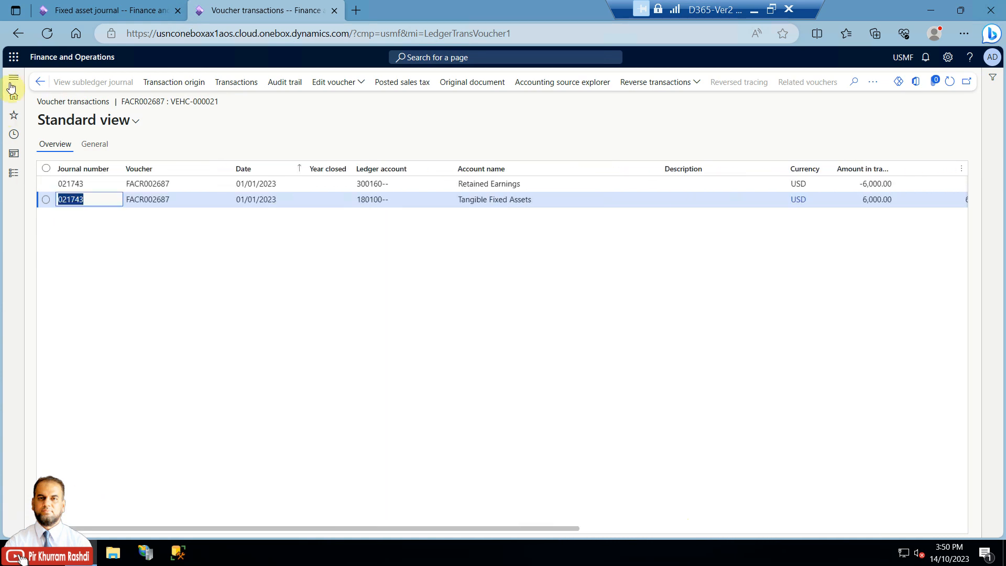
click(40, 82)
click(40, 82)
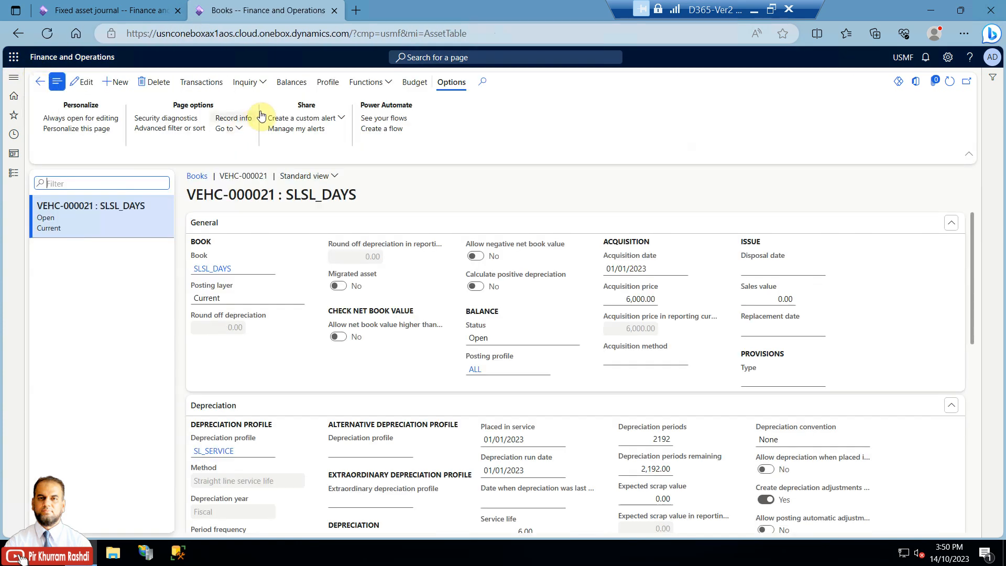
click(290, 82)
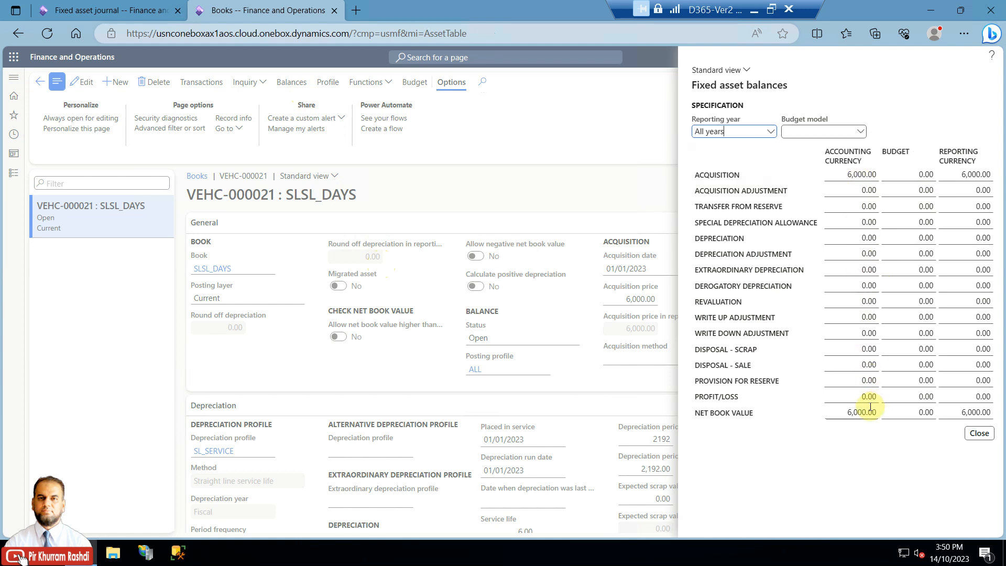
click(987, 434)
Return to the posted acquisition journal, leave it, create a new fixed asset journal with the name FACur, and open its lines.
click(97, 10)
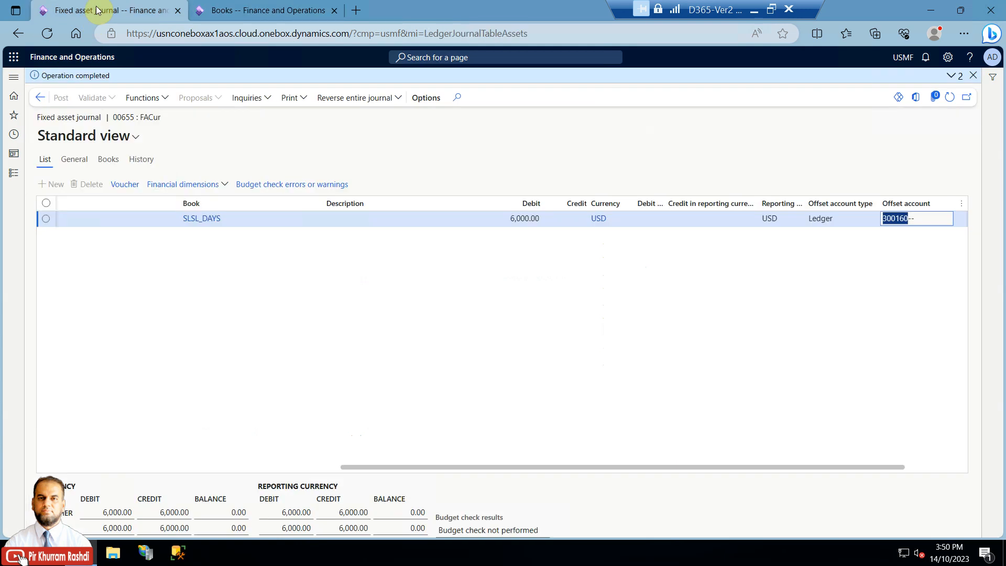
drag(386, 468, 53, 454)
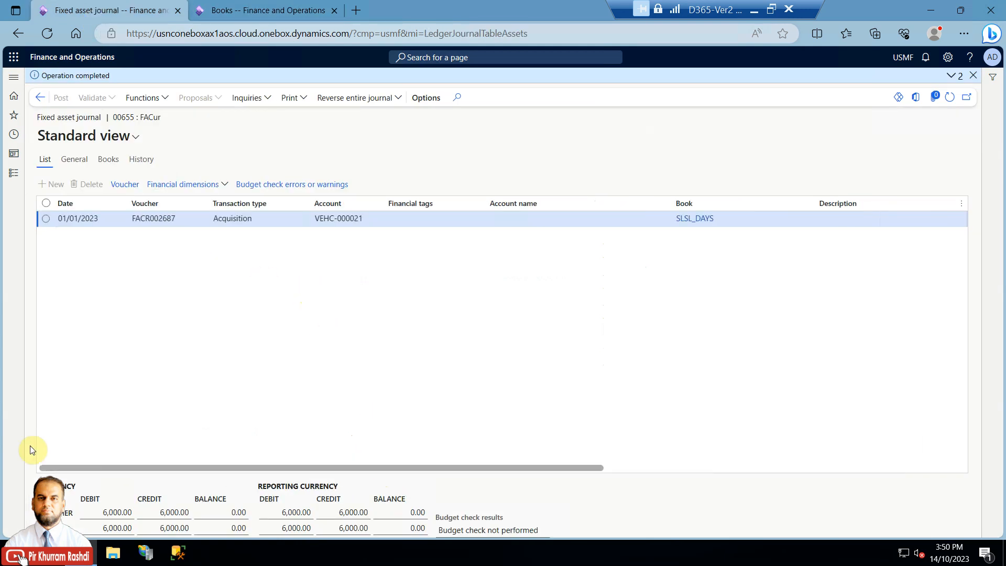
click(39, 98)
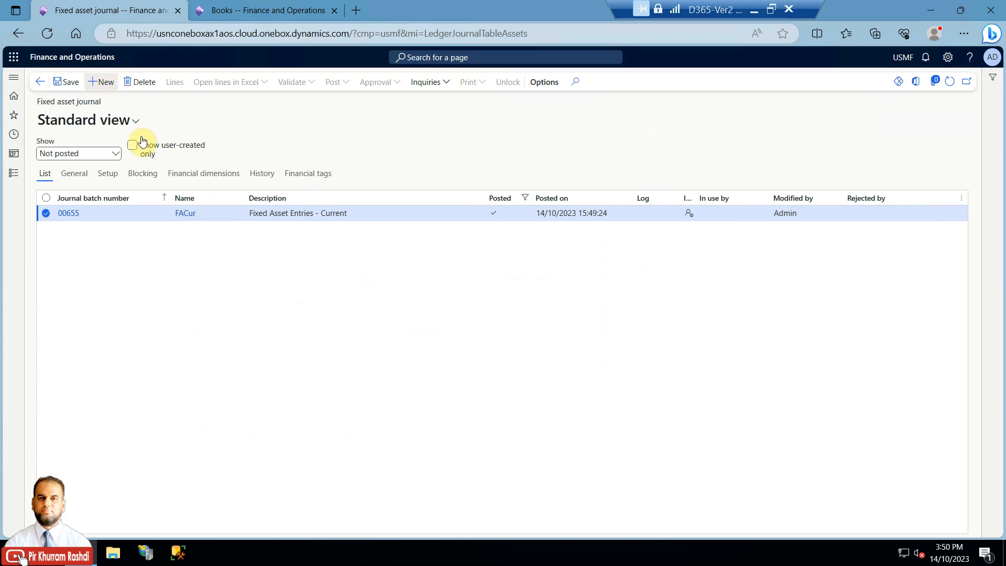
key(alt+n)
click(254, 213)
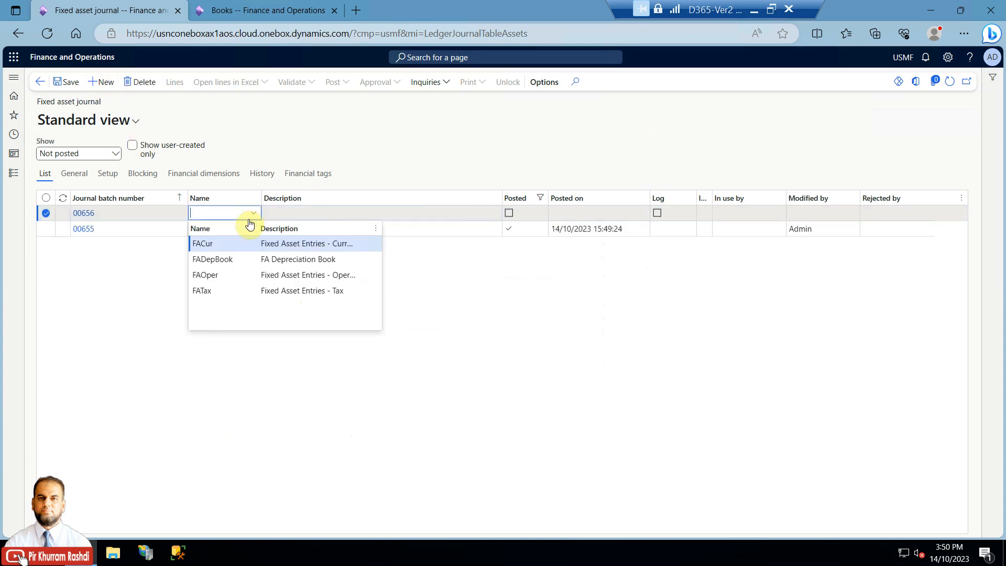
click(232, 242)
click(176, 84)
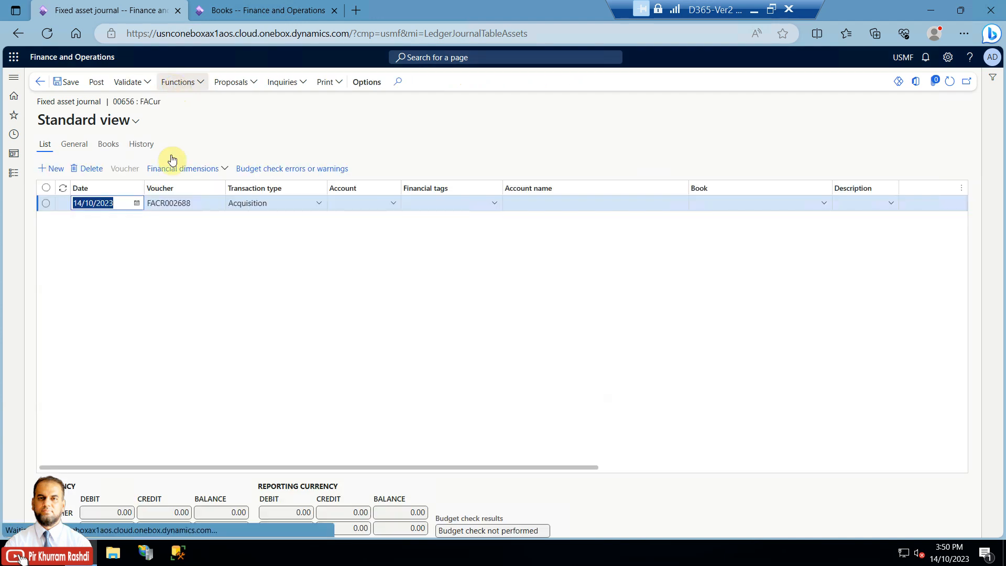
click(137, 203)
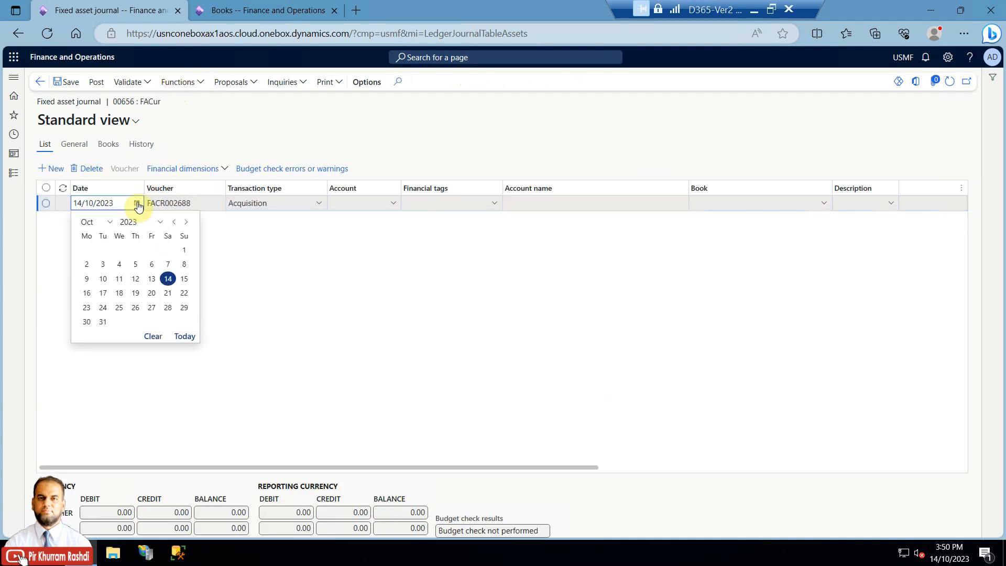
click(243, 286)
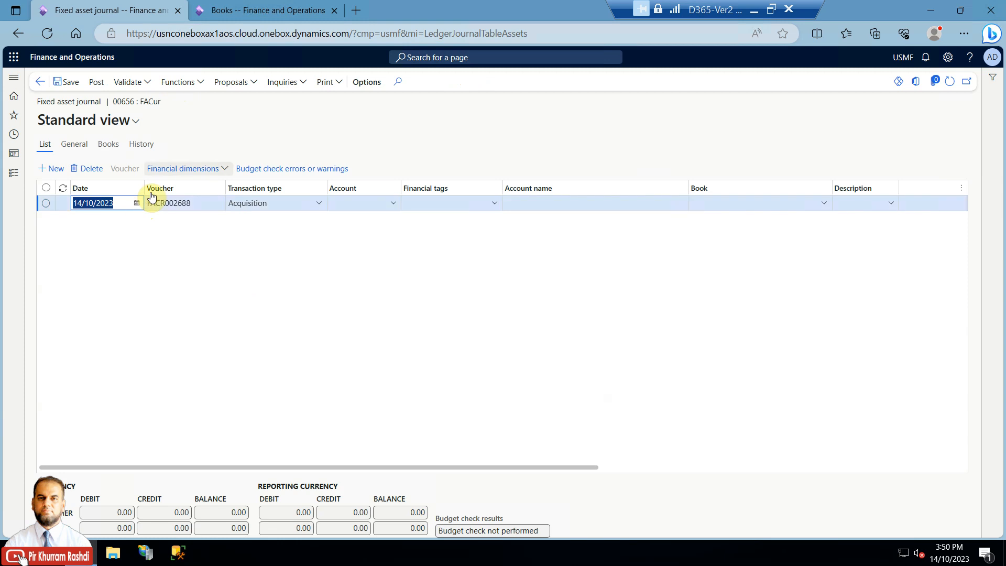
Start a depreciation proposal in the fixed asset journal and set its to date to 14/10/2023.
click(239, 90)
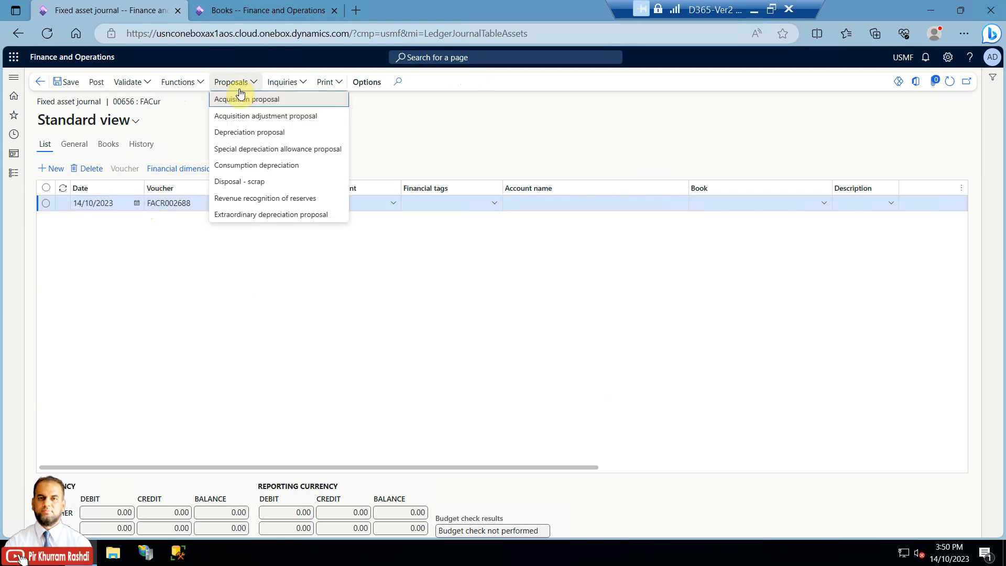
click(243, 132)
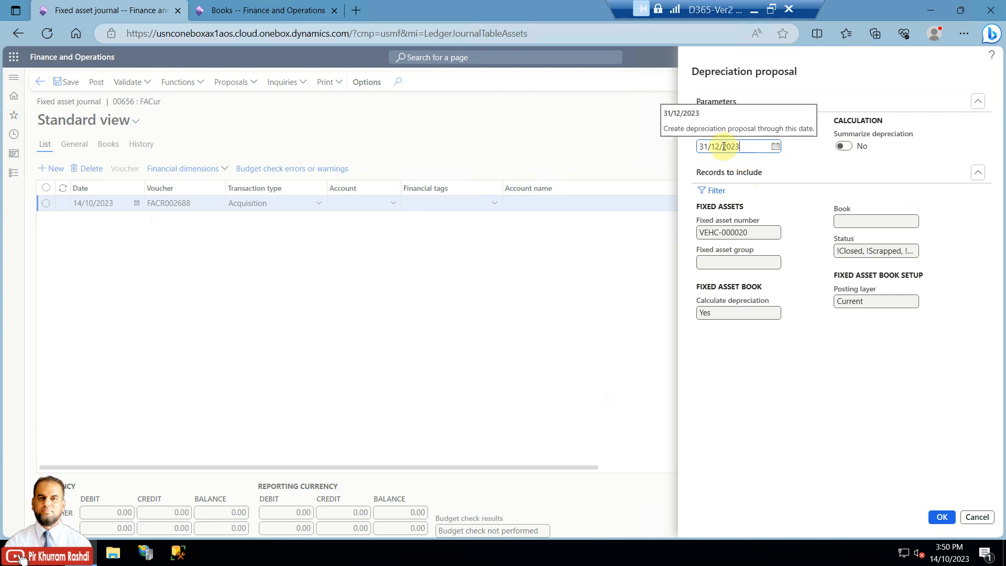
click(746, 146)
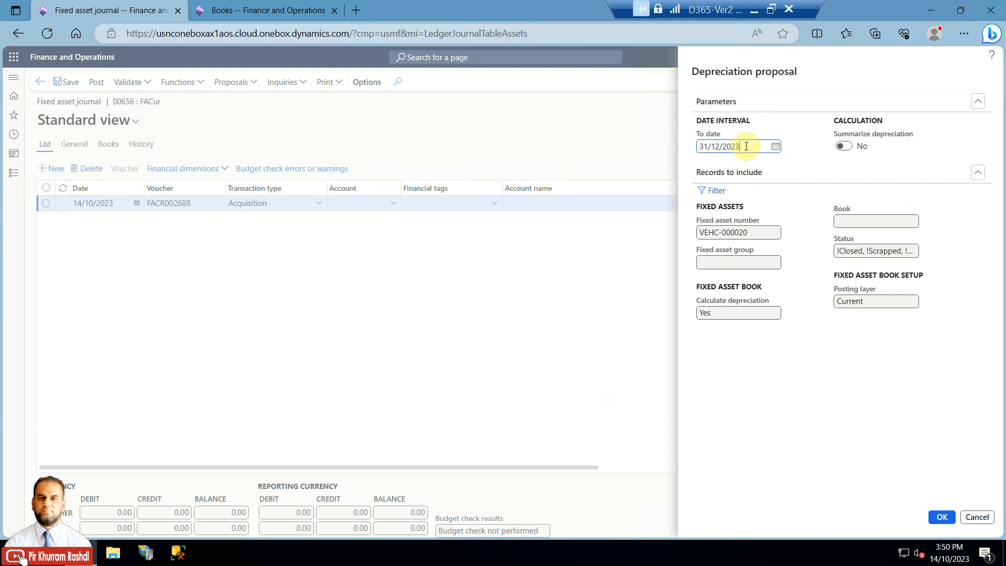
drag(746, 146, 656, 150)
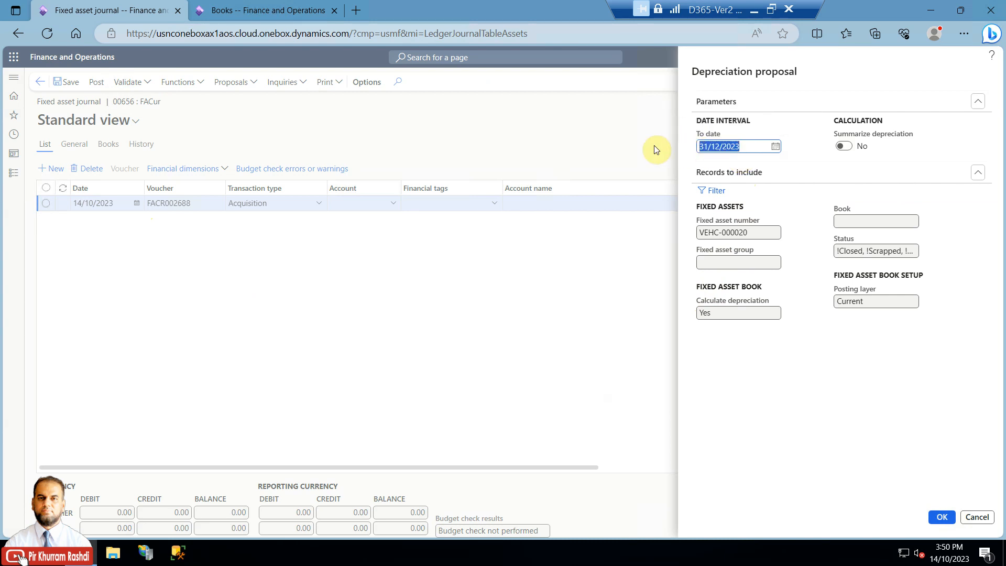
text(t)
key(Tab)
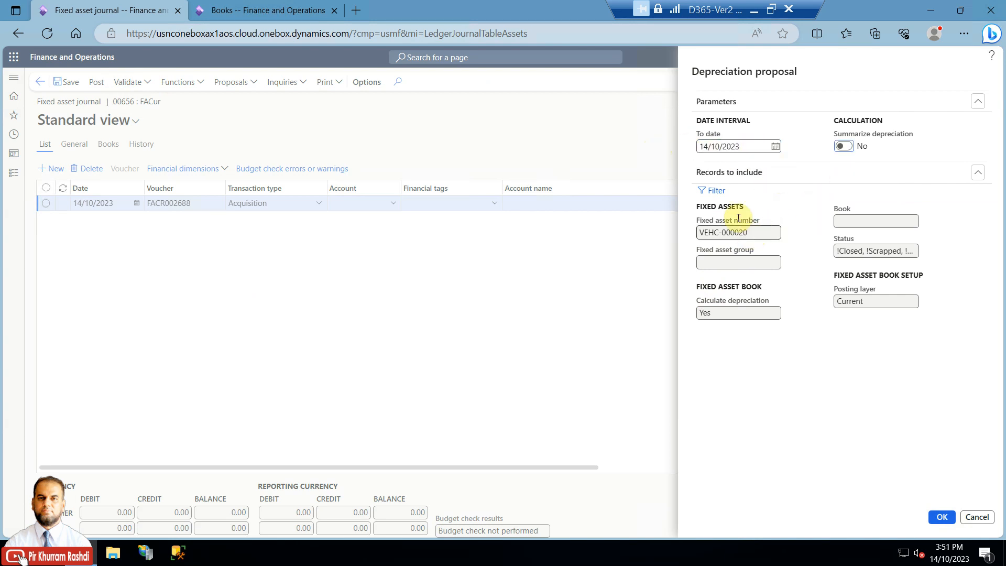
Filter the depreciation proposal to fixed asset number VEHC-000021 and run it.
click(726, 193)
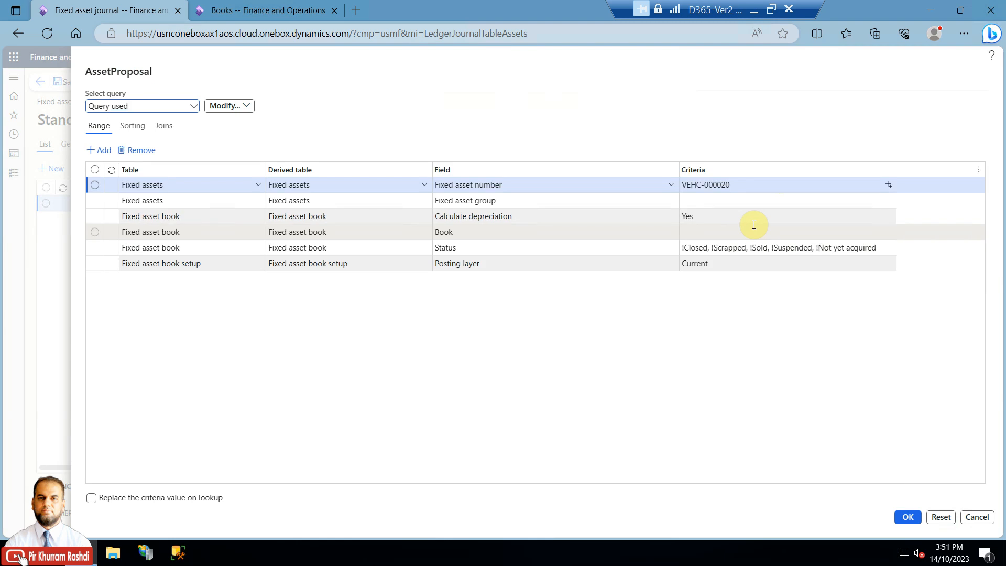
click(747, 181)
drag(747, 184, 602, 187)
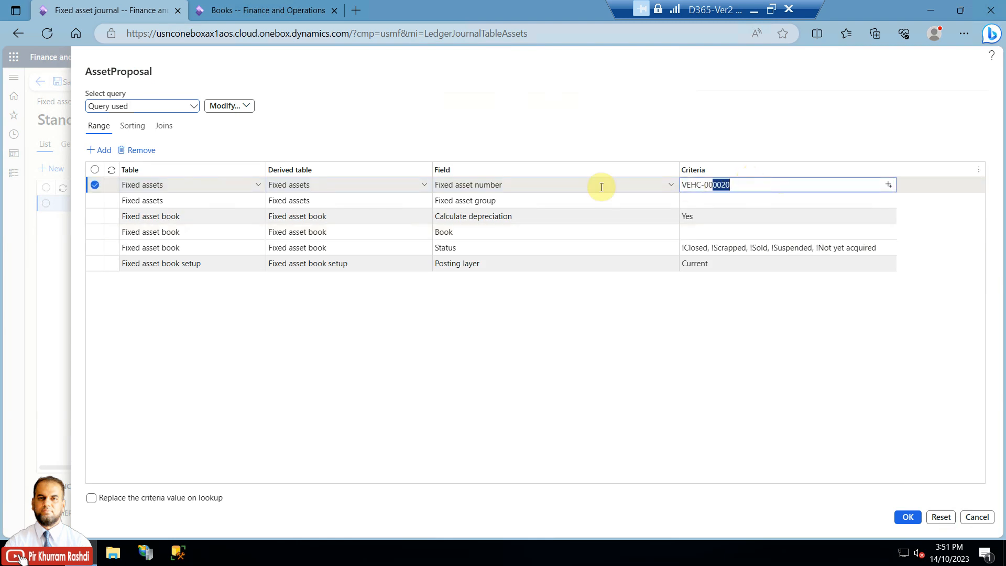
click(888, 185)
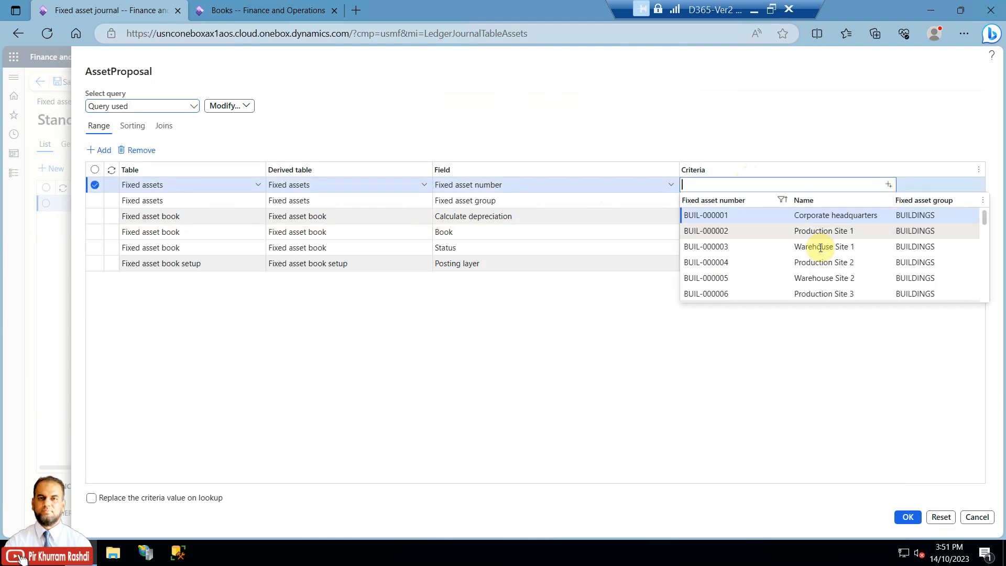
scroll(820, 246, down, 15)
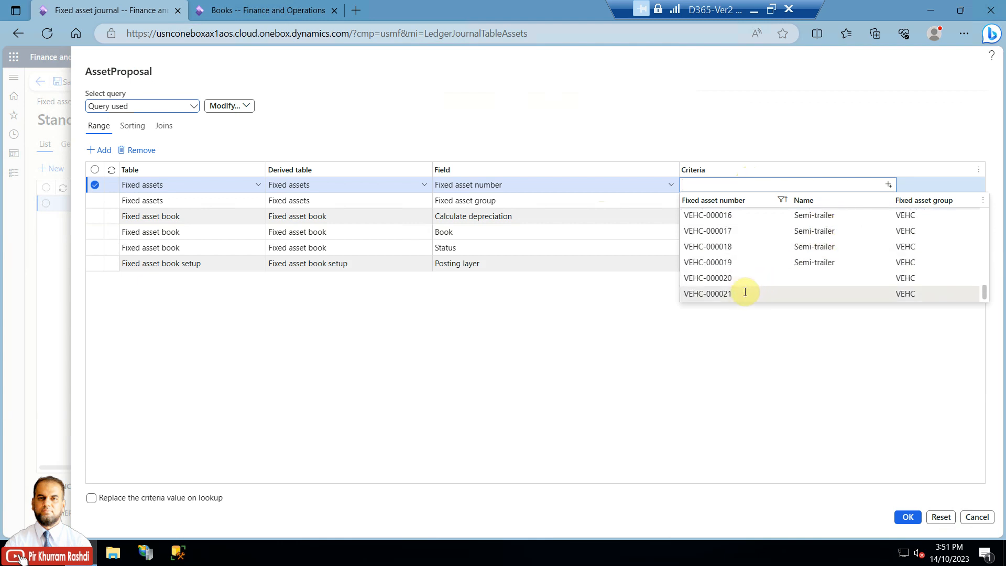
click(745, 293)
click(912, 517)
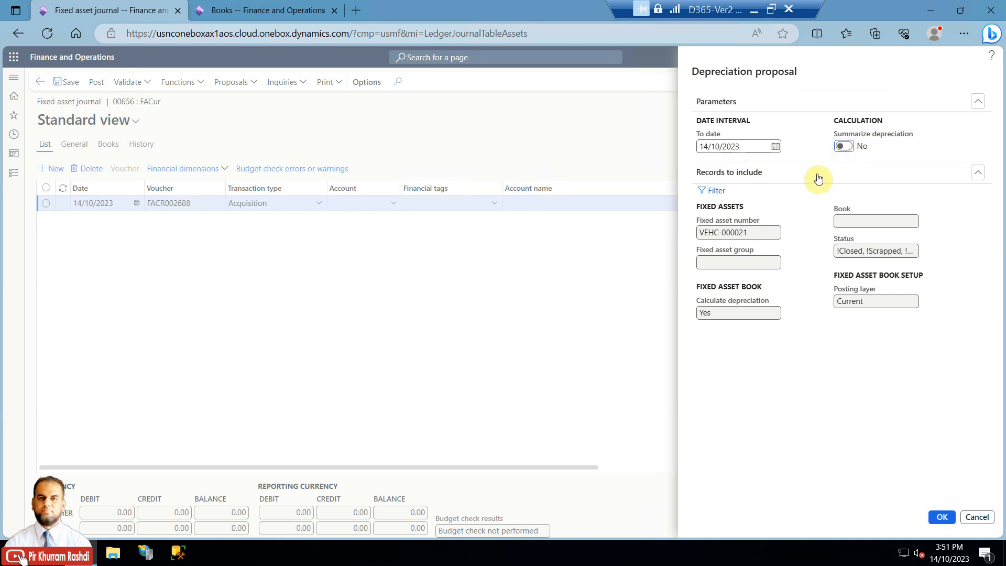
click(941, 517)
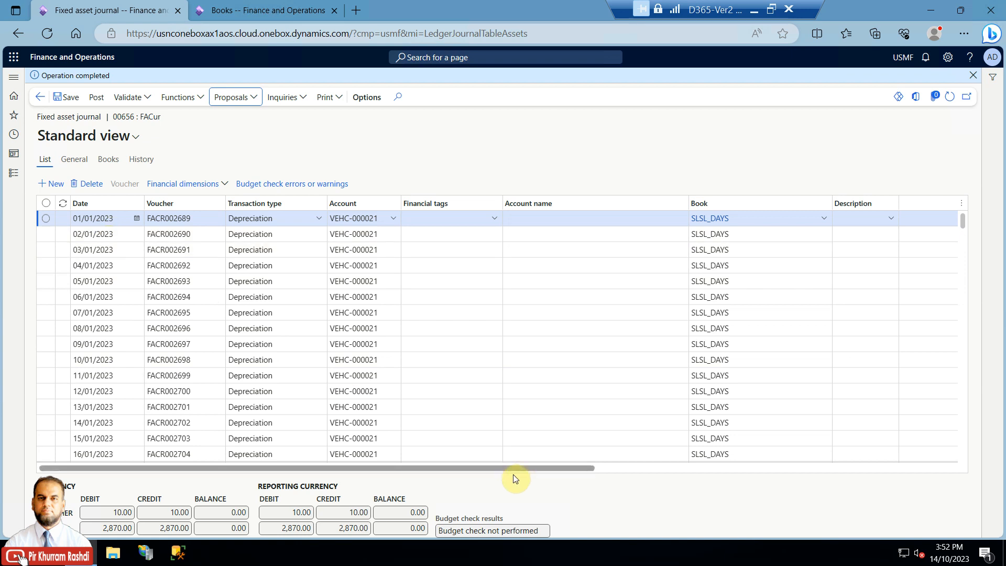
Review the credit amounts of the proposed depreciation lines and look up the first line's ledger offset account.
drag(509, 468, 735, 468)
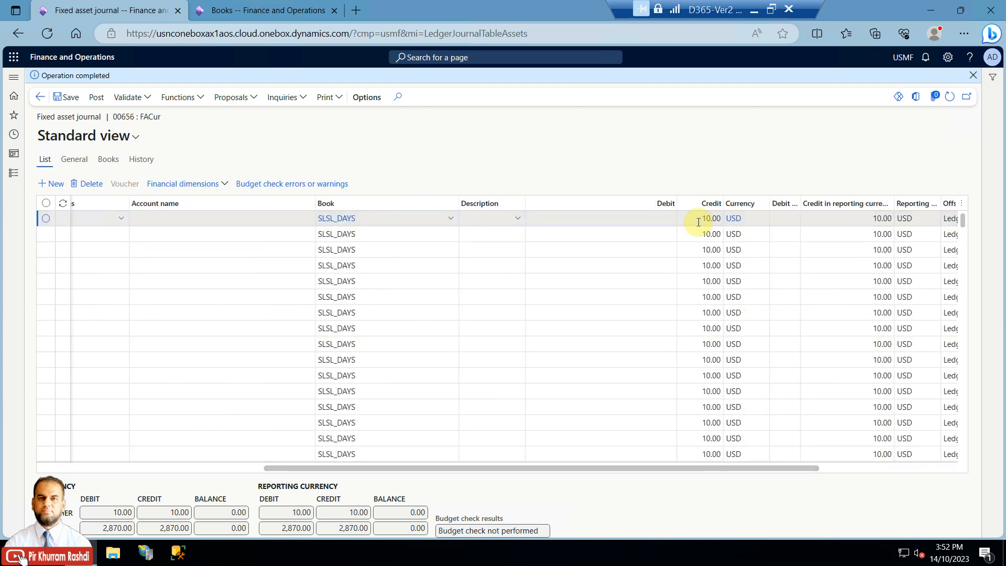
drag(777, 468, 457, 478)
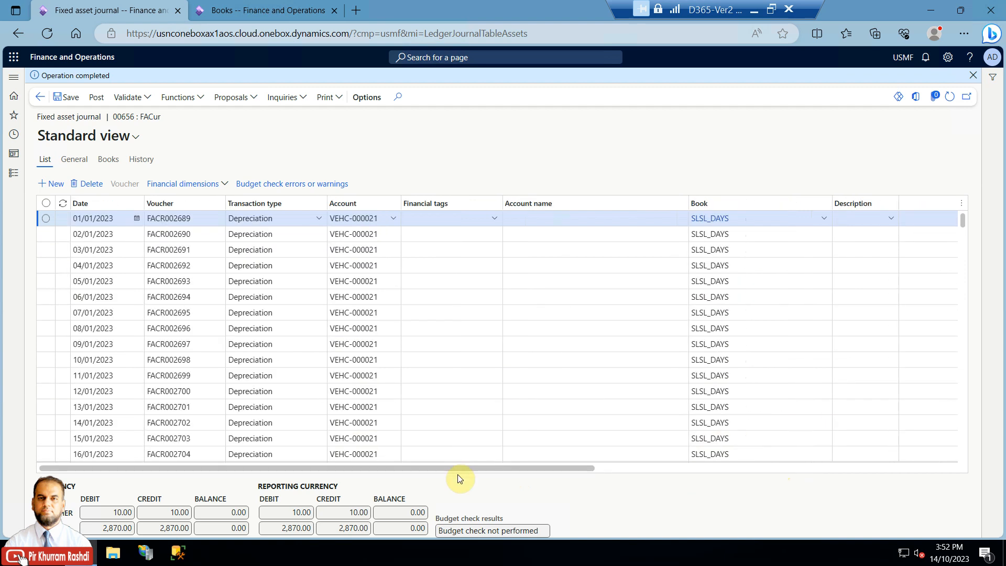
drag(459, 478, 870, 486)
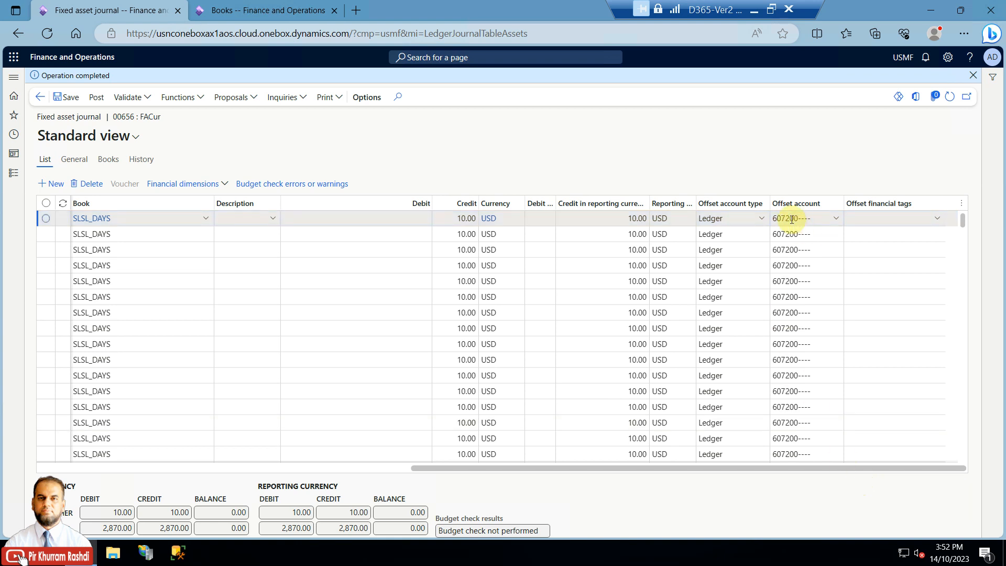
click(831, 219)
click(835, 218)
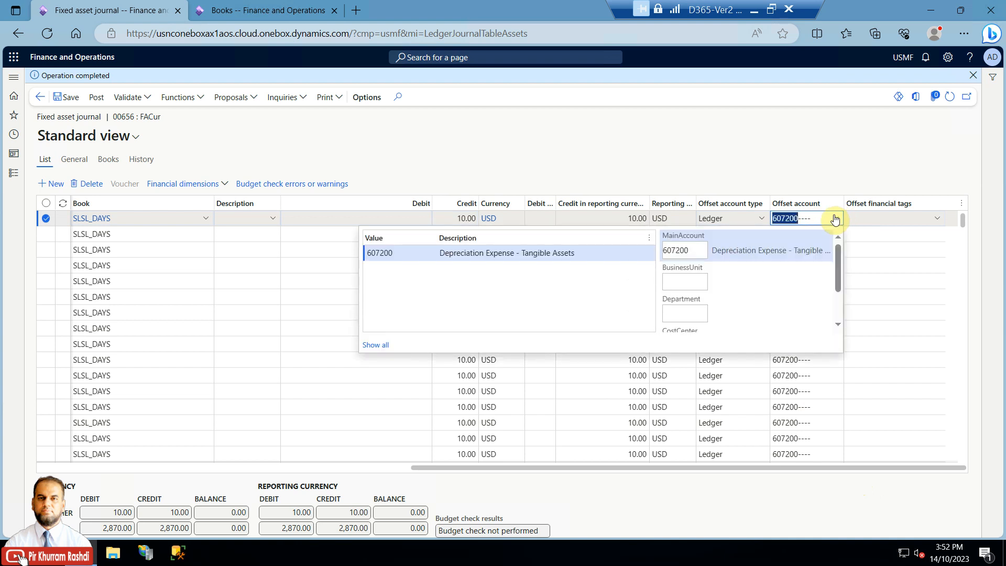
click(835, 219)
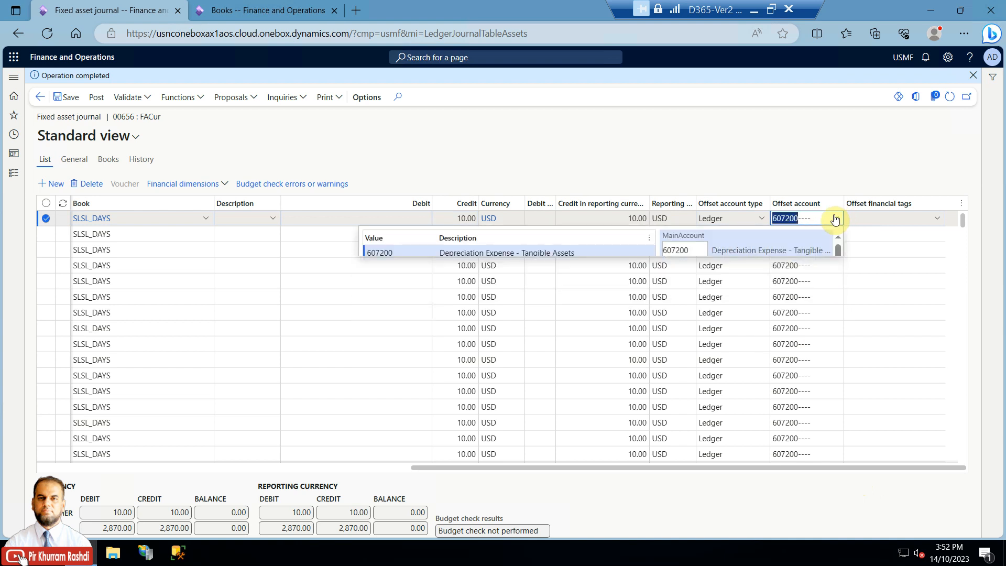
click(440, 219)
drag(646, 466, 254, 454)
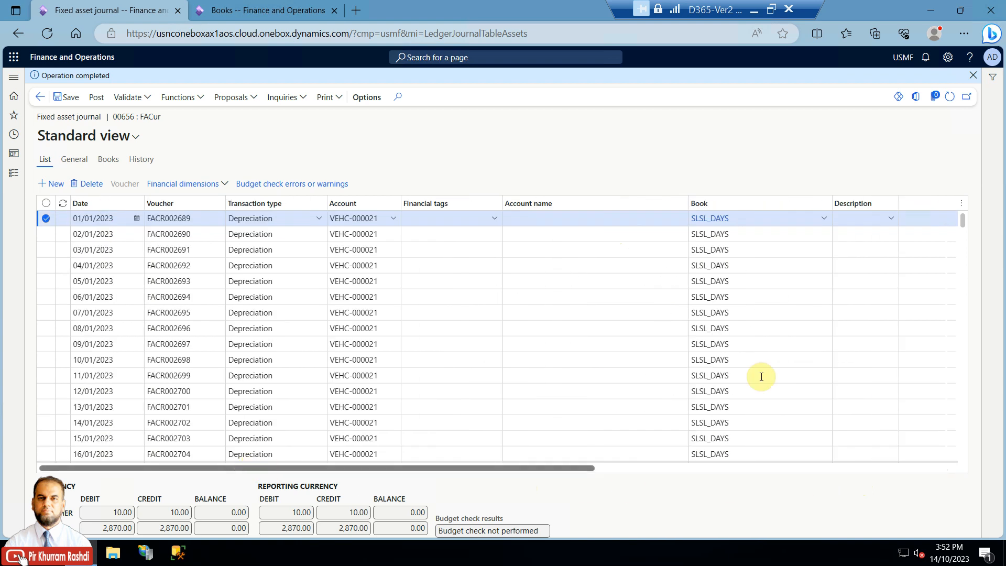
Check the amount and offset account of the last depreciation line, dated 14/10/2023, and post the journal.
drag(963, 225, 964, 465)
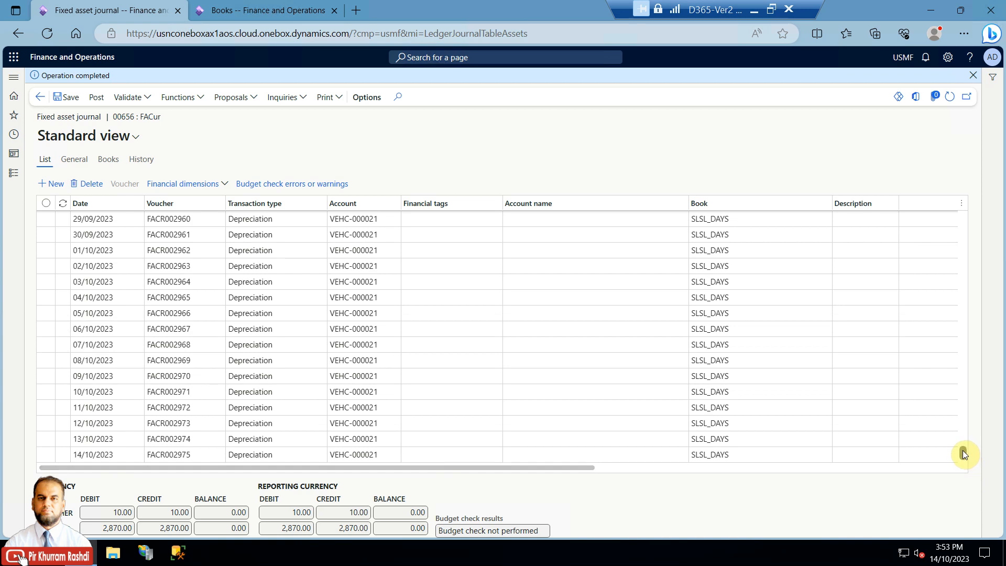
click(127, 454)
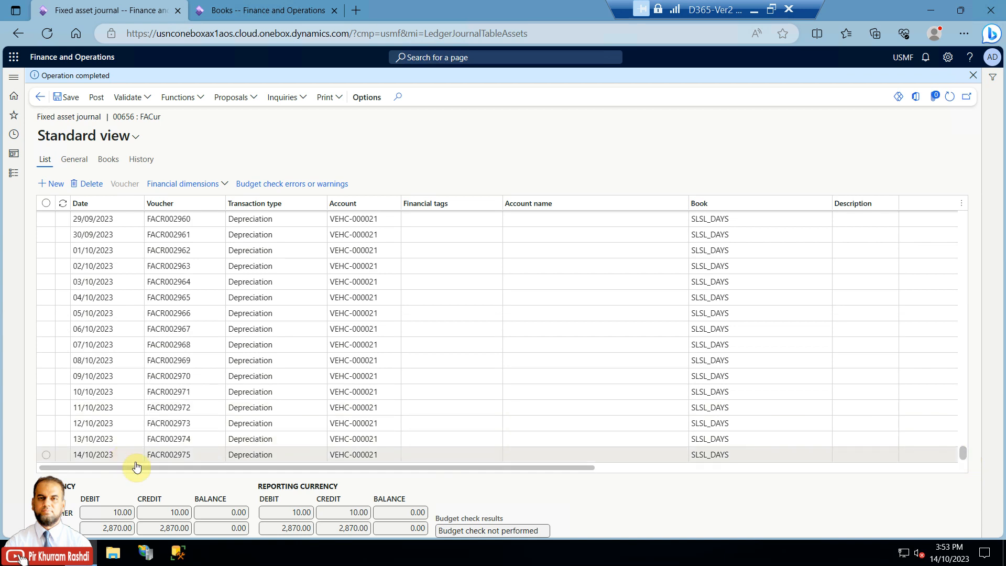
drag(134, 467, 529, 486)
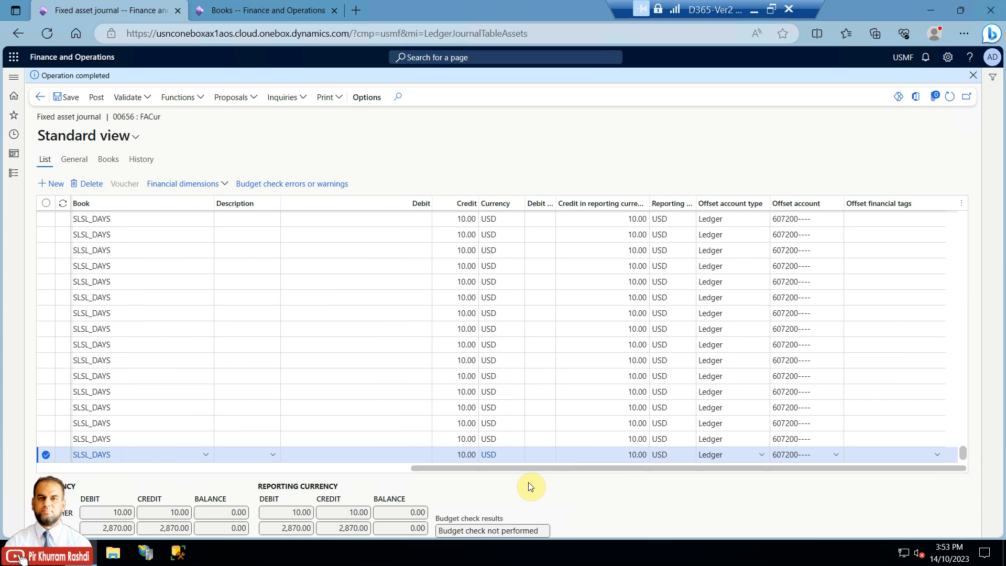
drag(528, 482, 96, 461)
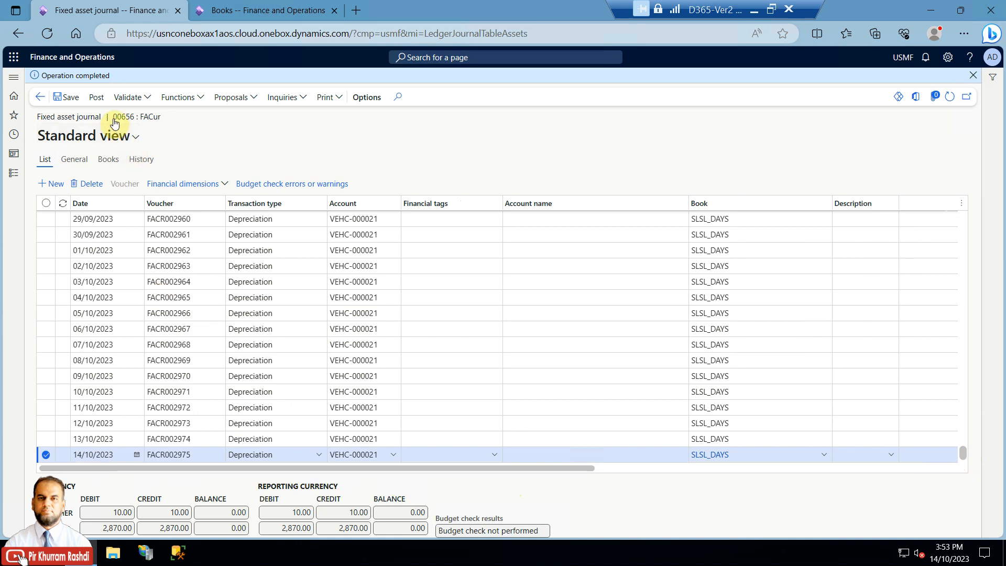
click(97, 98)
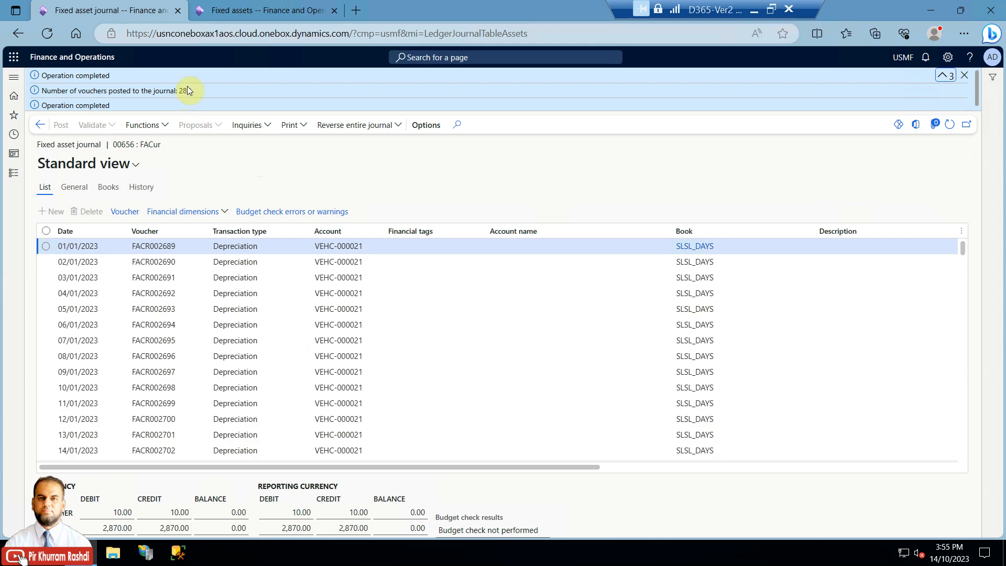
In the other browser tab, review the valuation balances of VEHC-000021 and the depreciation details of its SLSL_DAYS book.
click(238, 10)
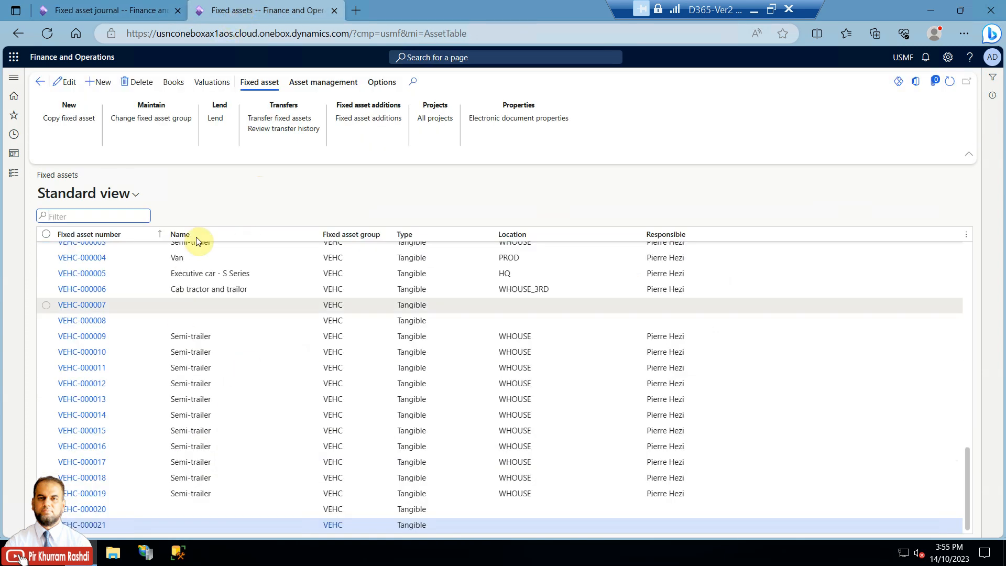
click(206, 89)
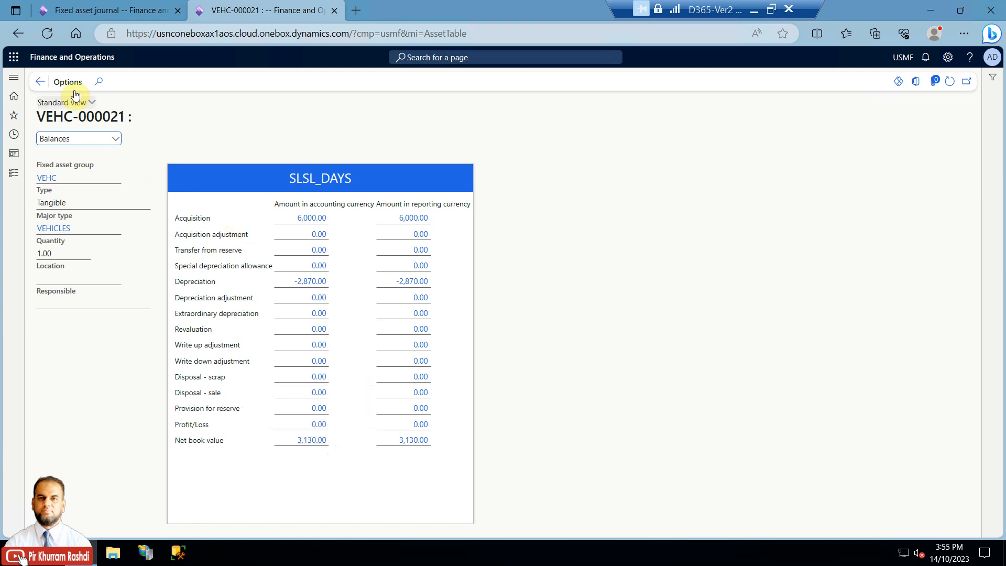
click(39, 82)
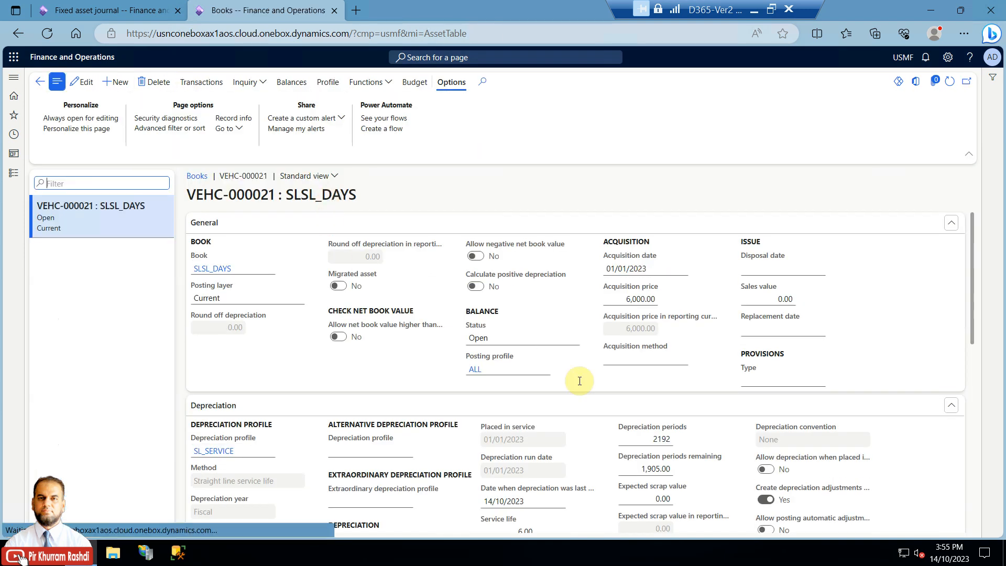
drag(972, 243, 974, 285)
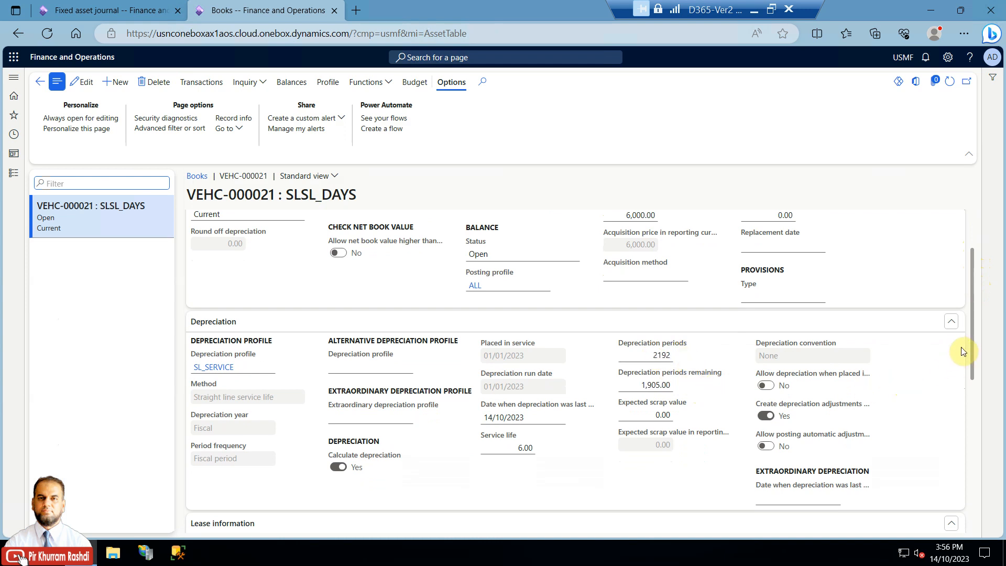
drag(967, 323, 962, 204)
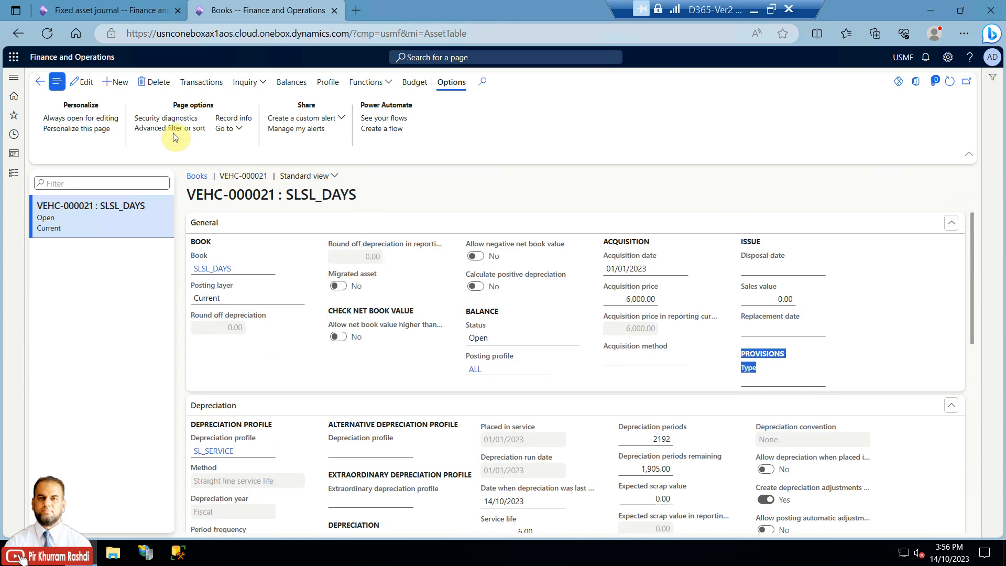
Review the SLSL_DAYS book's transactions through the last depreciation entry dated 14/10/2023, and return to the book.
click(201, 82)
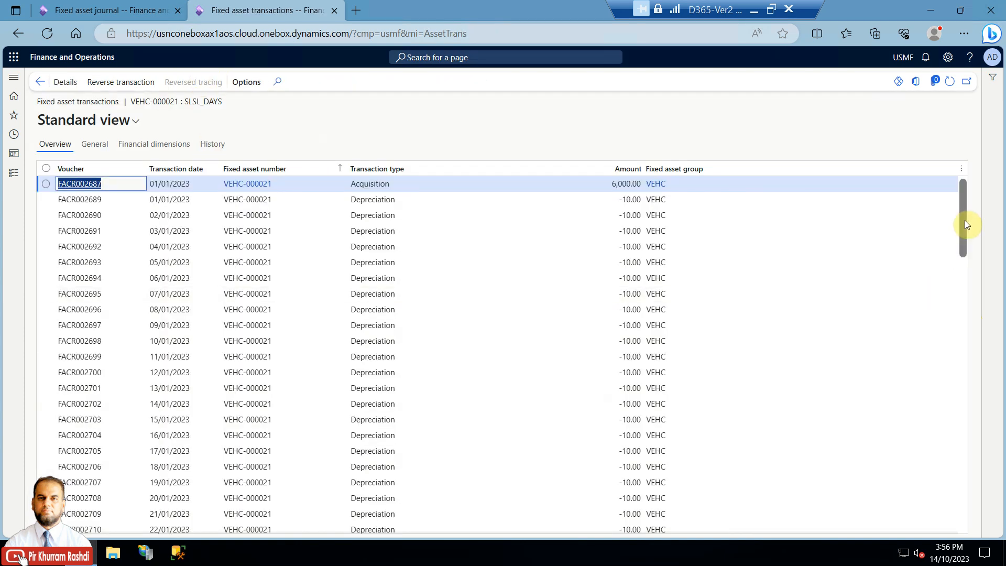
drag(965, 214, 973, 528)
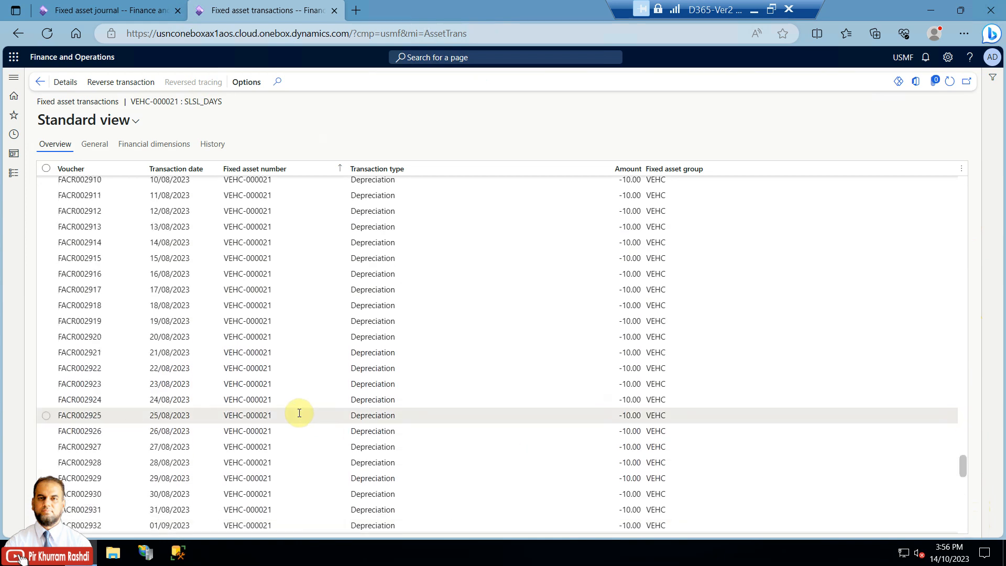
click(282, 520)
scroll(303, 454, down, 10)
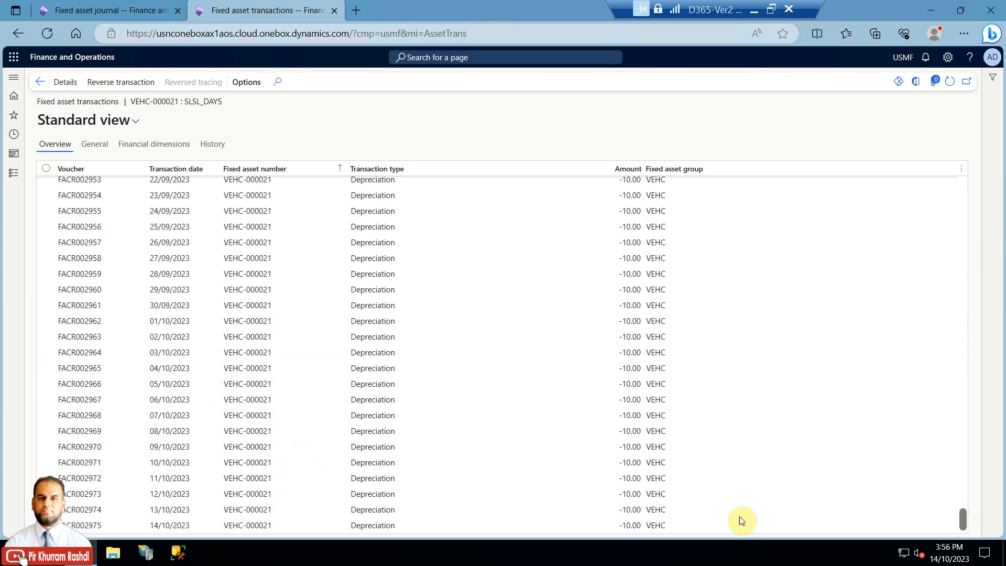
click(555, 524)
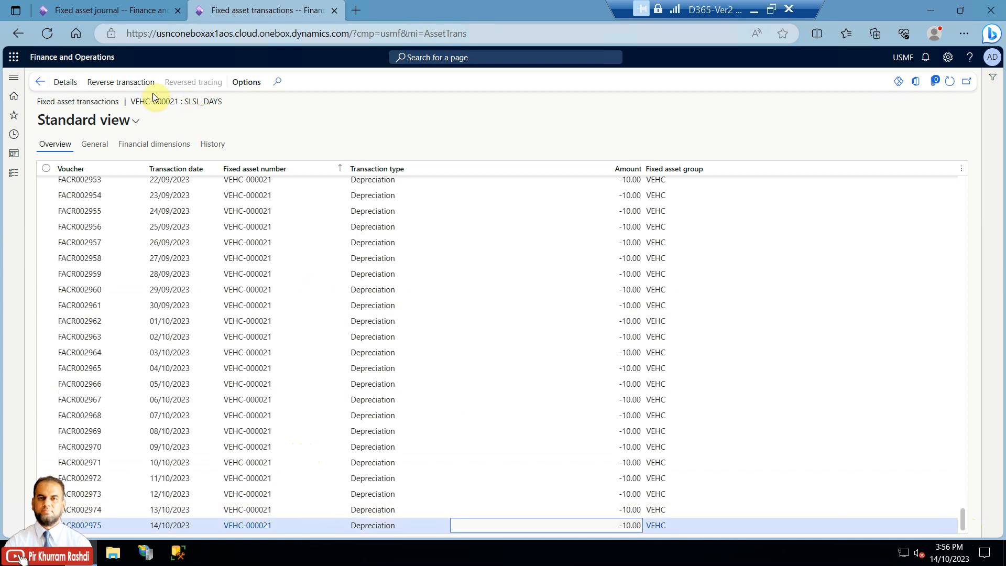
click(37, 89)
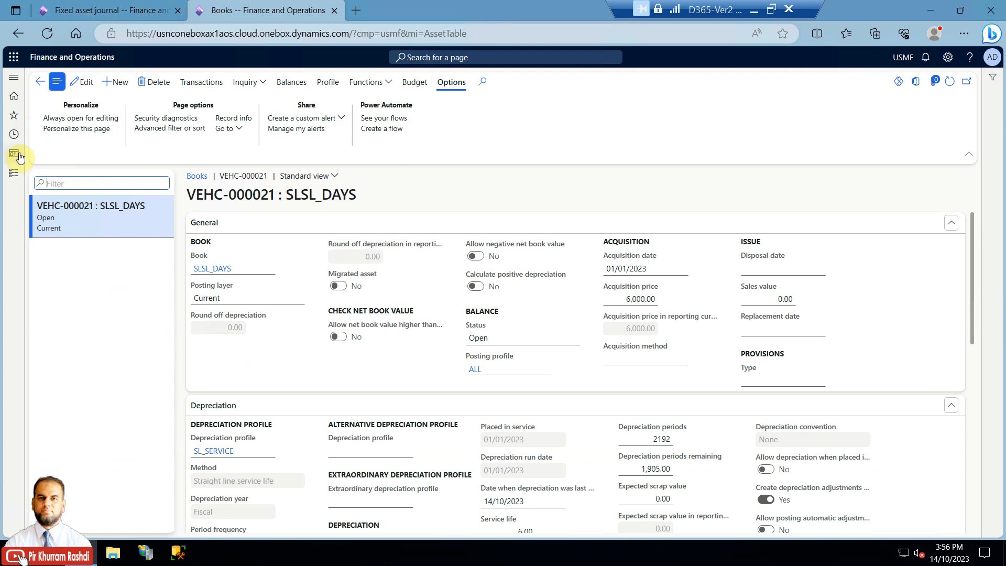
Open the fiscal calendars from the General ledger module's ledger setup.
click(13, 172)
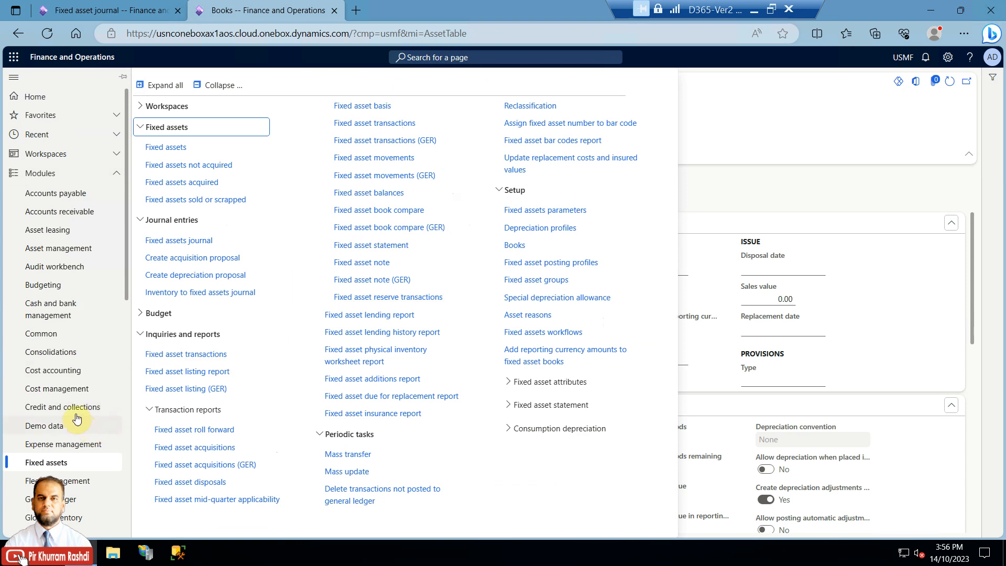
click(65, 501)
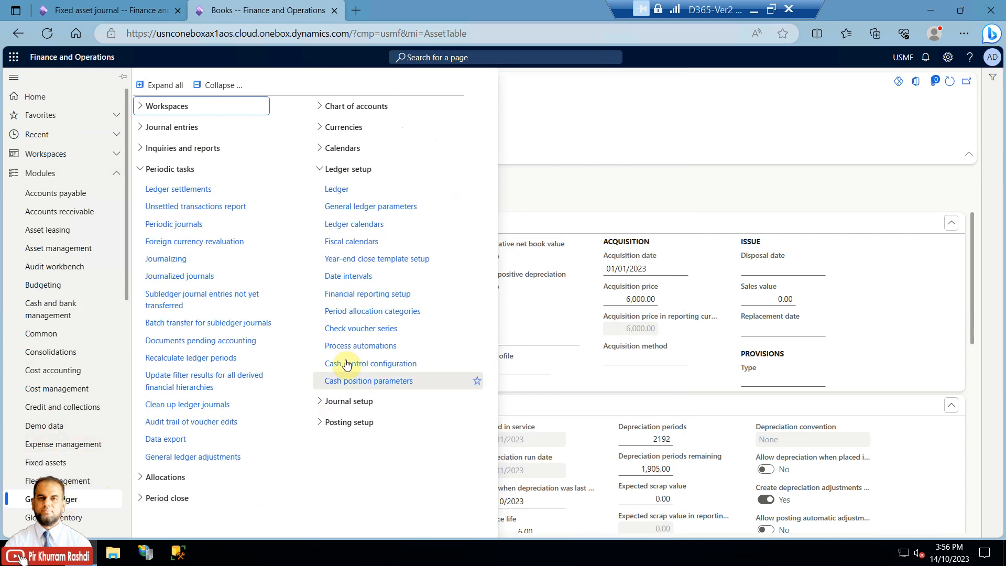
click(352, 242)
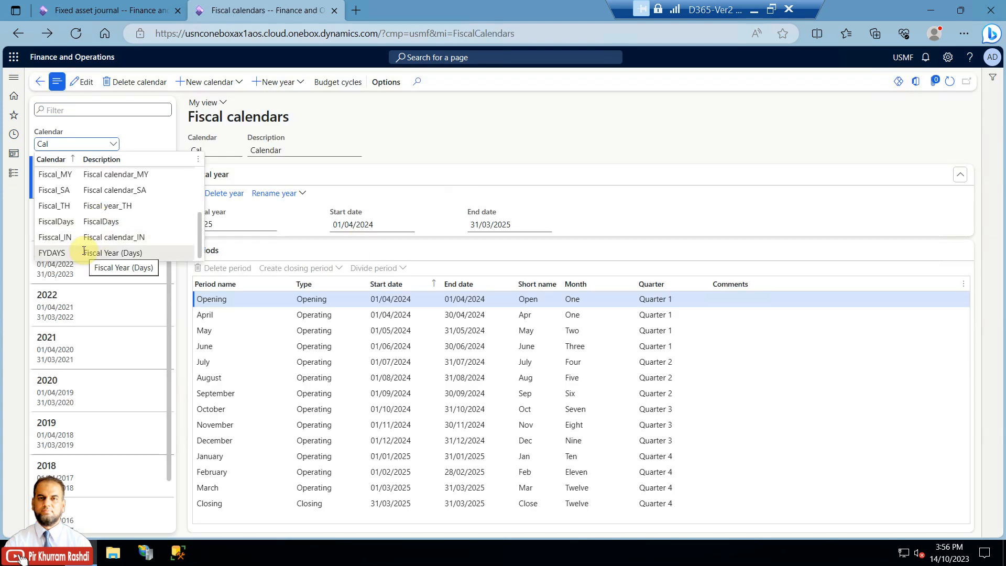
Display the FYDAYS fiscal calendar and review its 2023 fiscal year and periods.
click(84, 252)
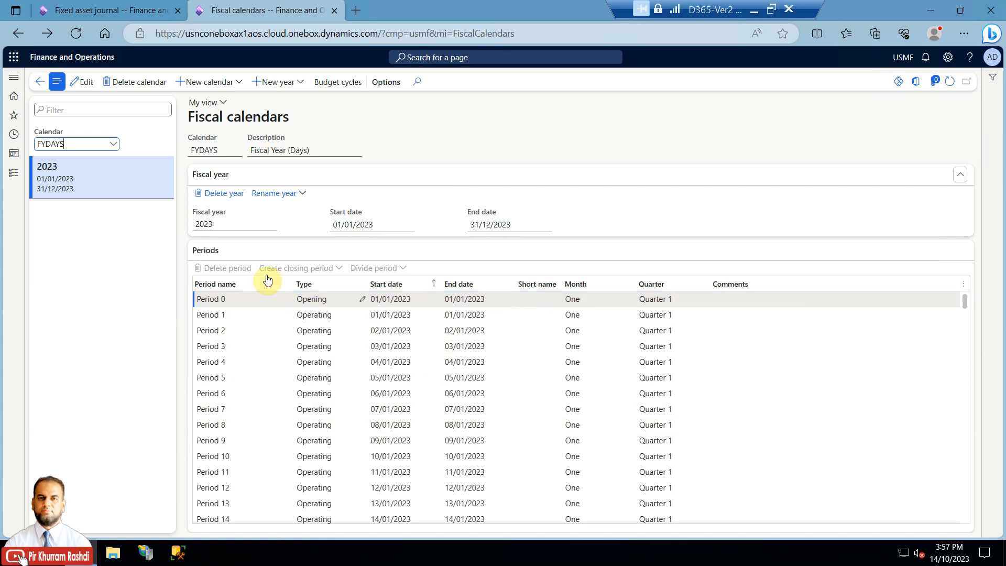
In the Fixed assets books setup, compare the calendar assigned to the SLSL_DAYS book with that of the SLSL book, and leave the setup.
click(25, 173)
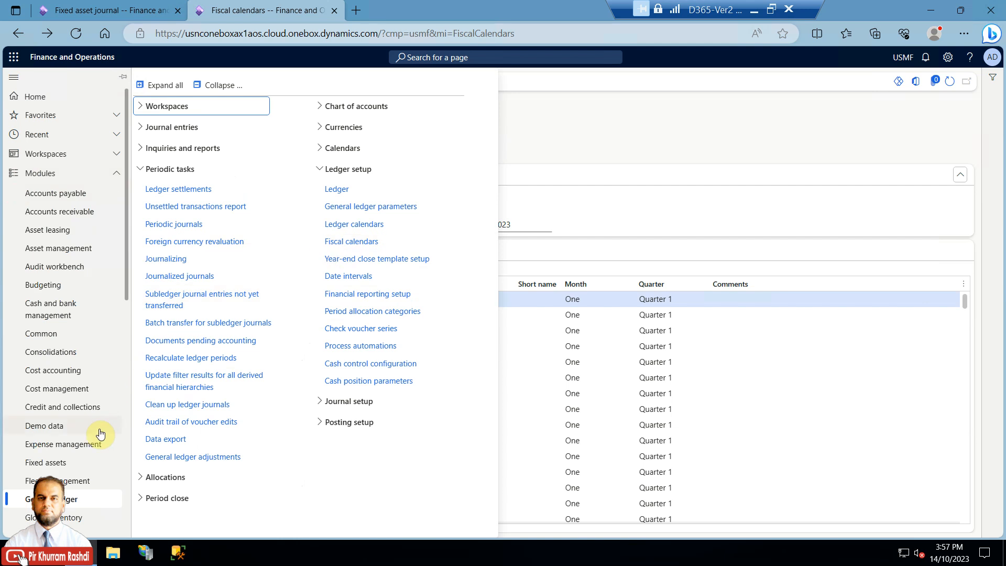
click(75, 463)
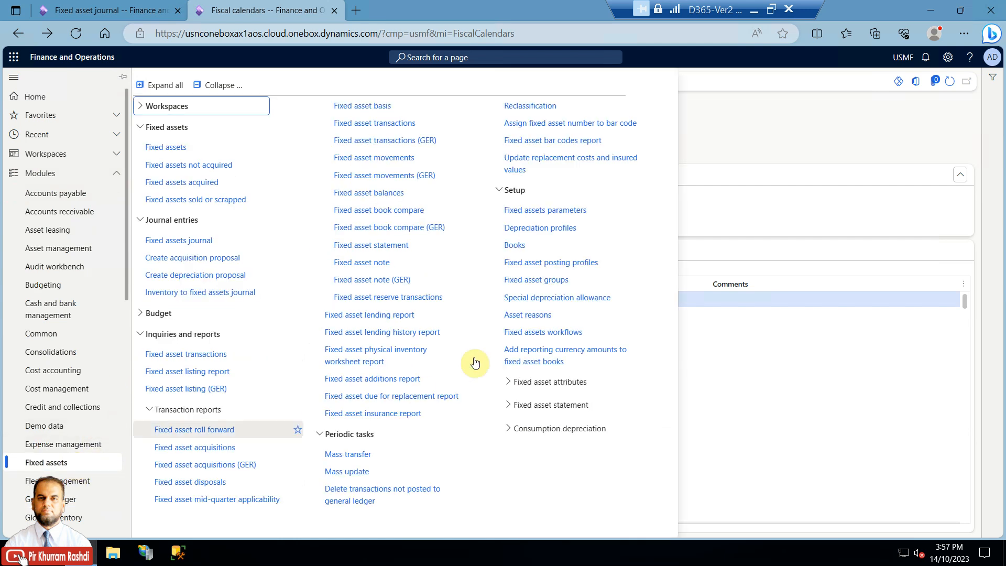
click(519, 245)
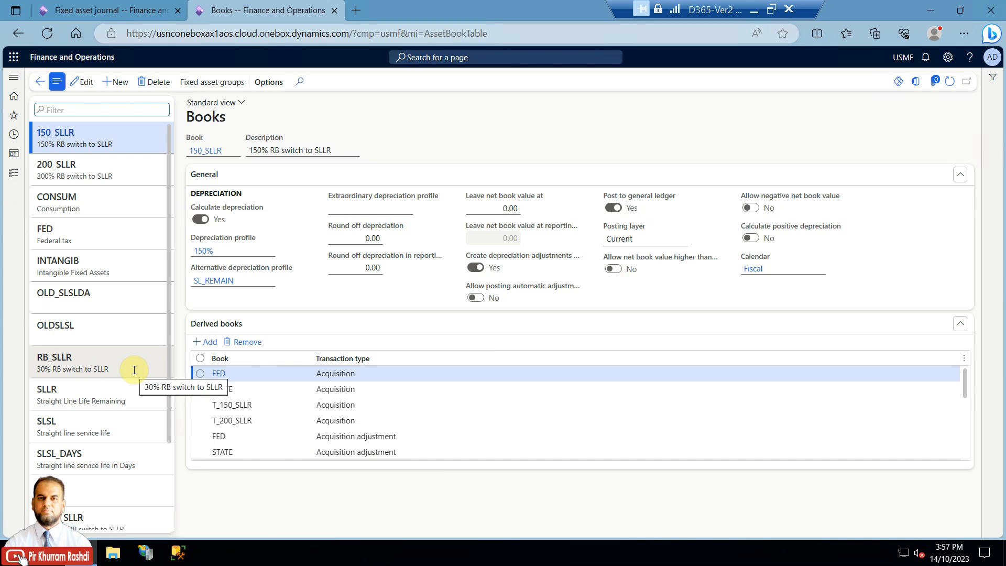
drag(167, 326, 139, 398)
click(120, 360)
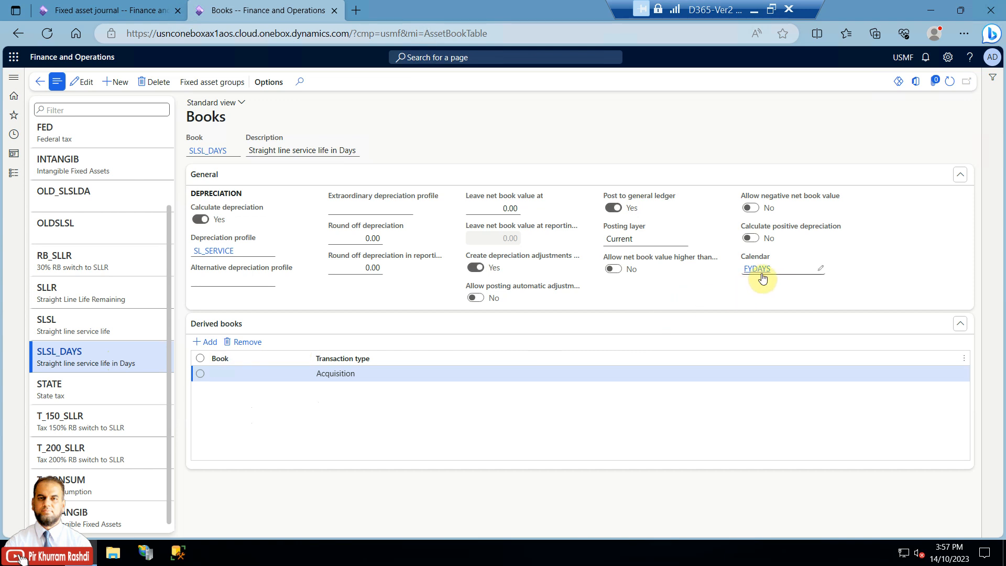
mouse_move(762, 278)
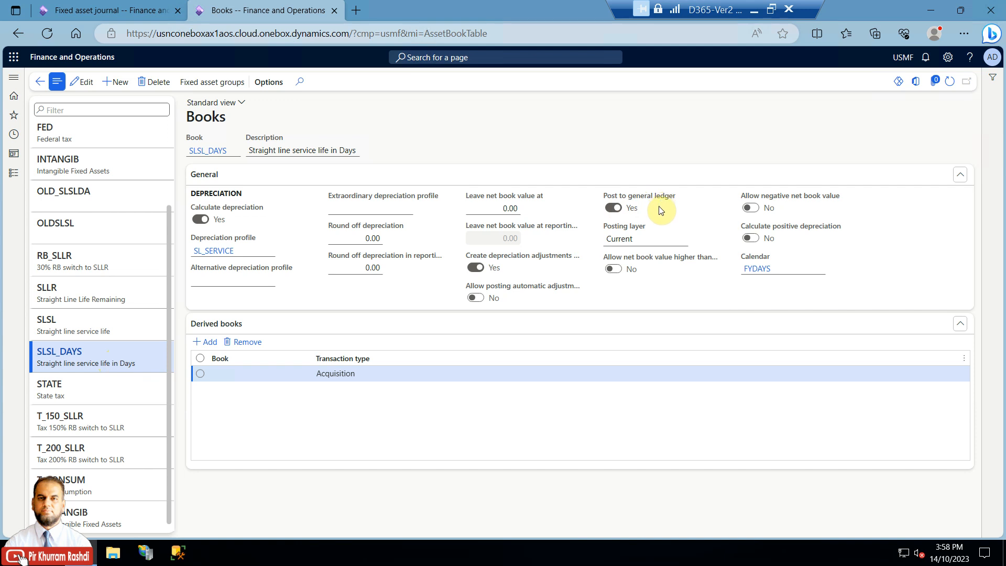
click(88, 323)
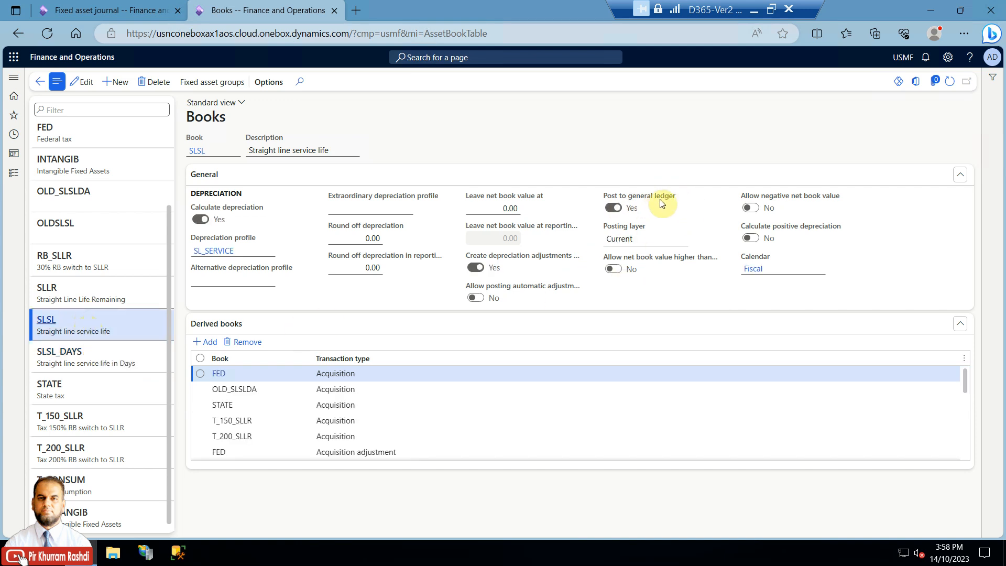
click(48, 83)
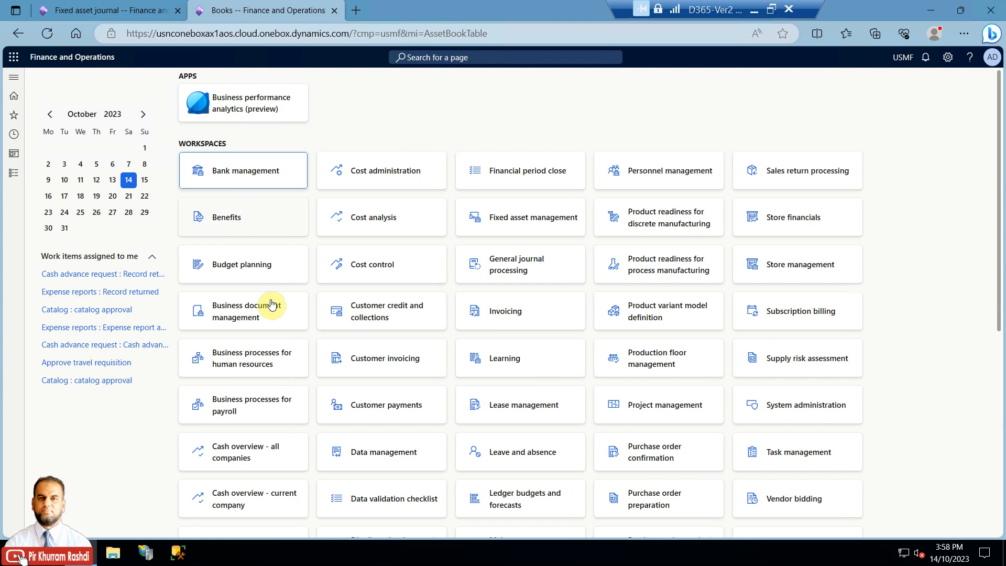
In the other browser tab, open the fixed asset depreciation profiles and review the depreciation year and period frequency of SL_SERVICE.
key(ctrl+Tab)
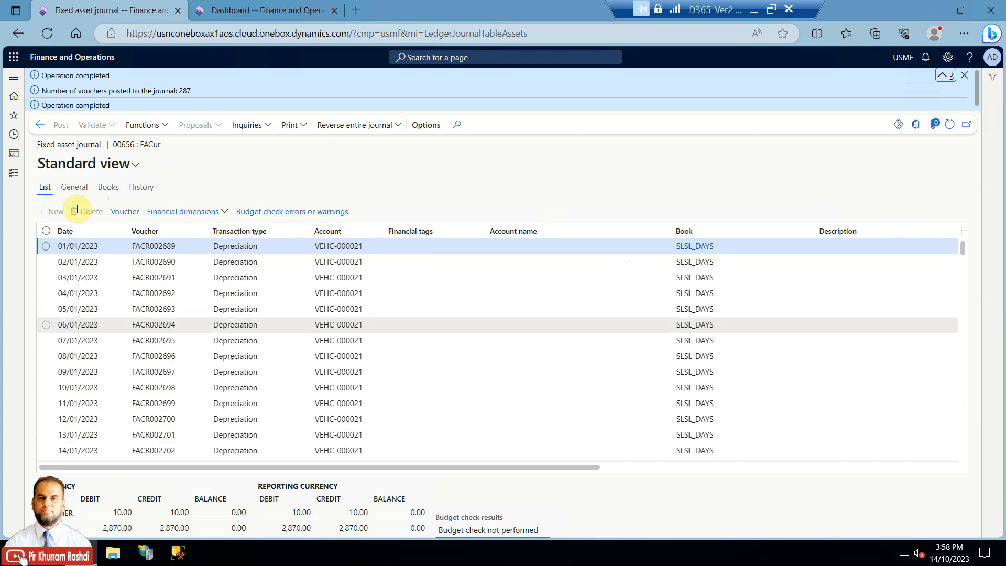
click(16, 177)
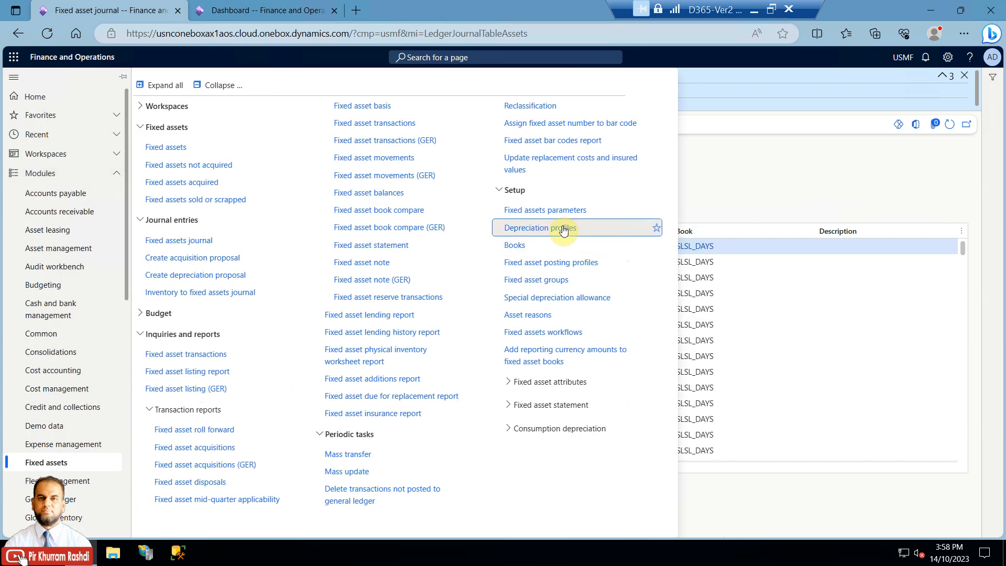
click(563, 229)
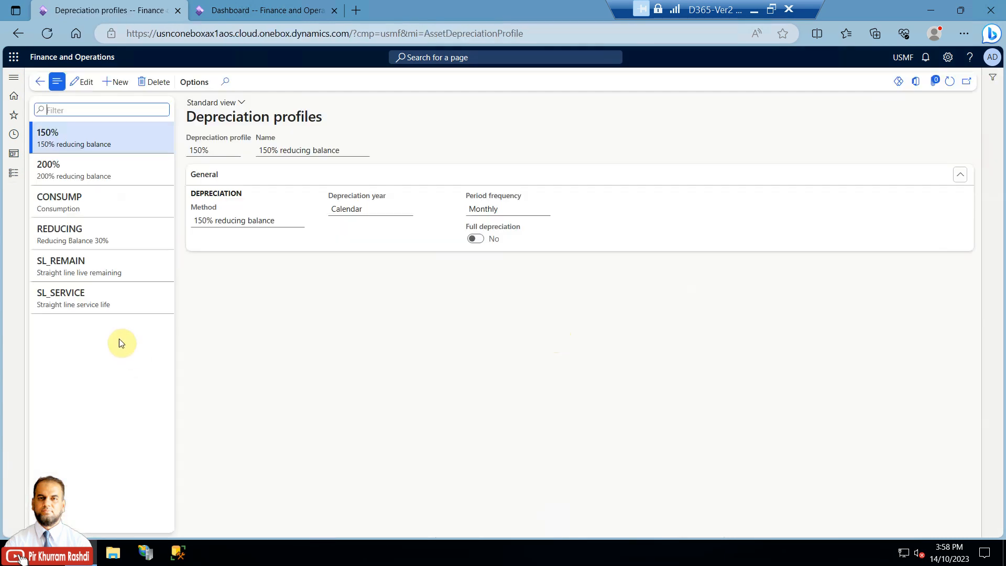
click(101, 300)
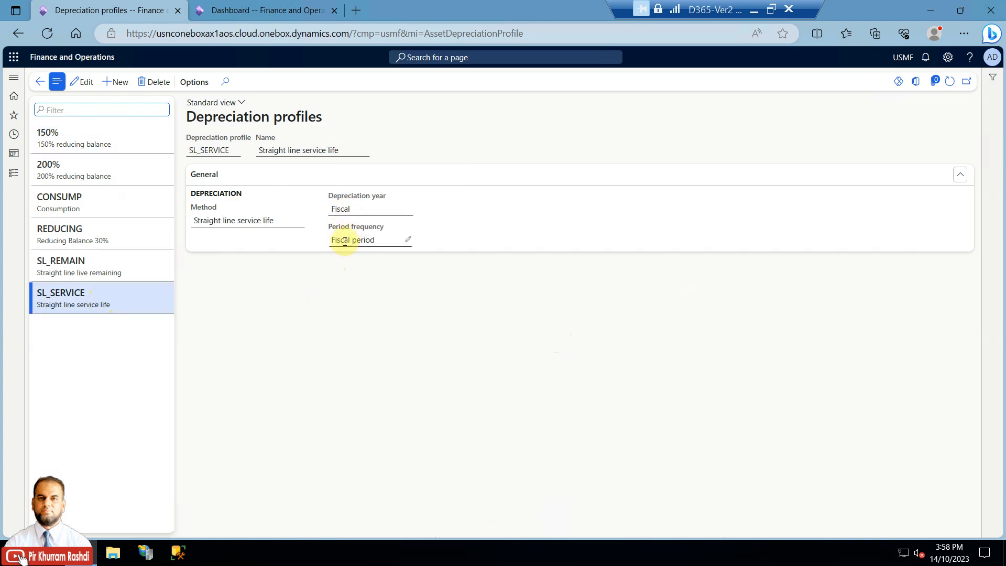
mouse_move(368, 245)
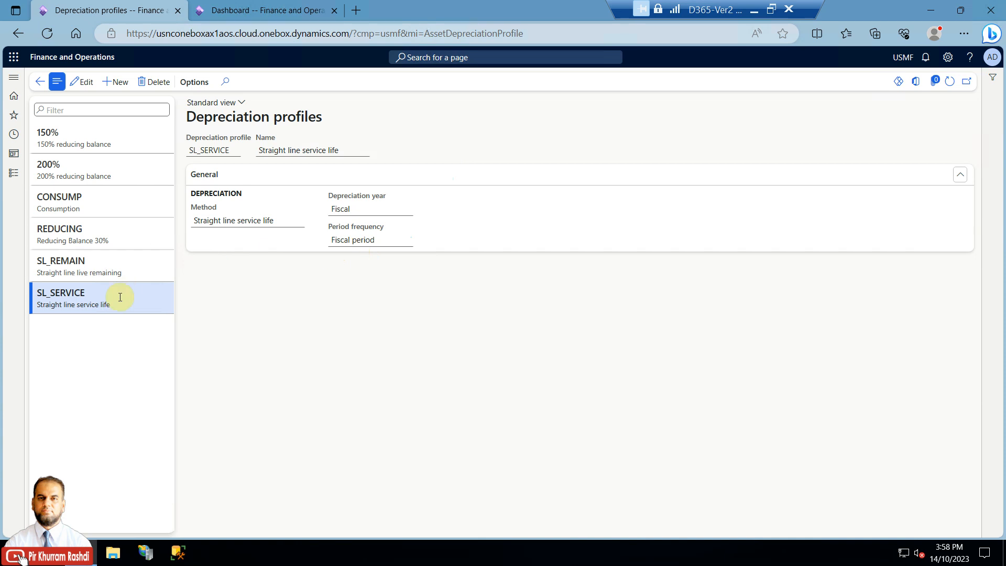
Open the fixed asset books and review the depreciation profile and calendar assigned to SLSL_DAYS.
click(14, 172)
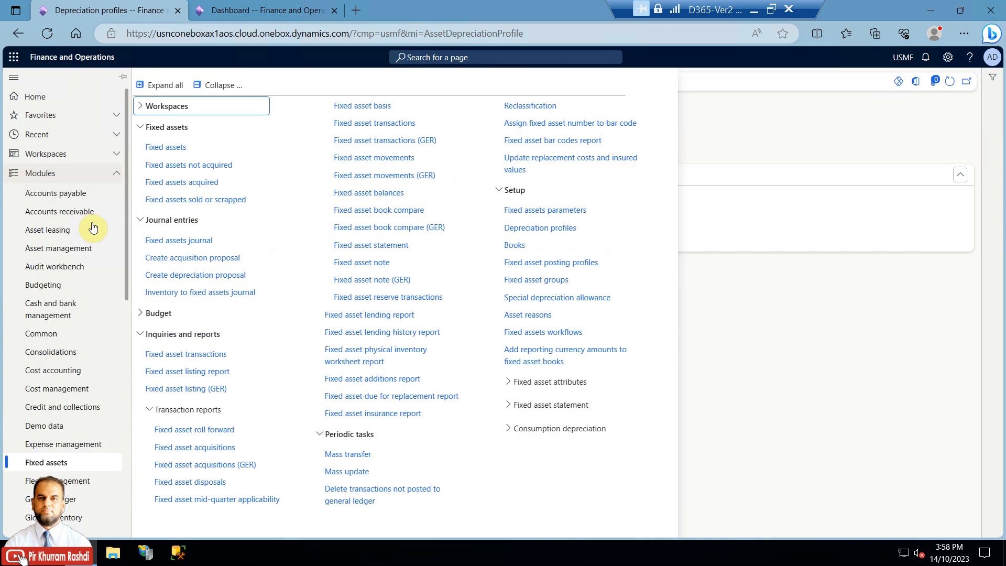
click(516, 230)
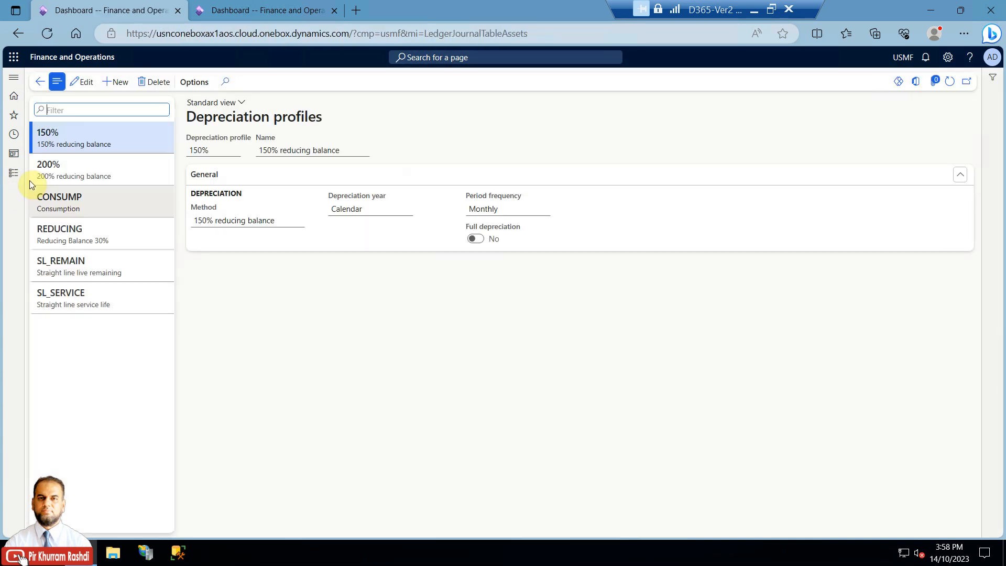
click(20, 176)
click(513, 247)
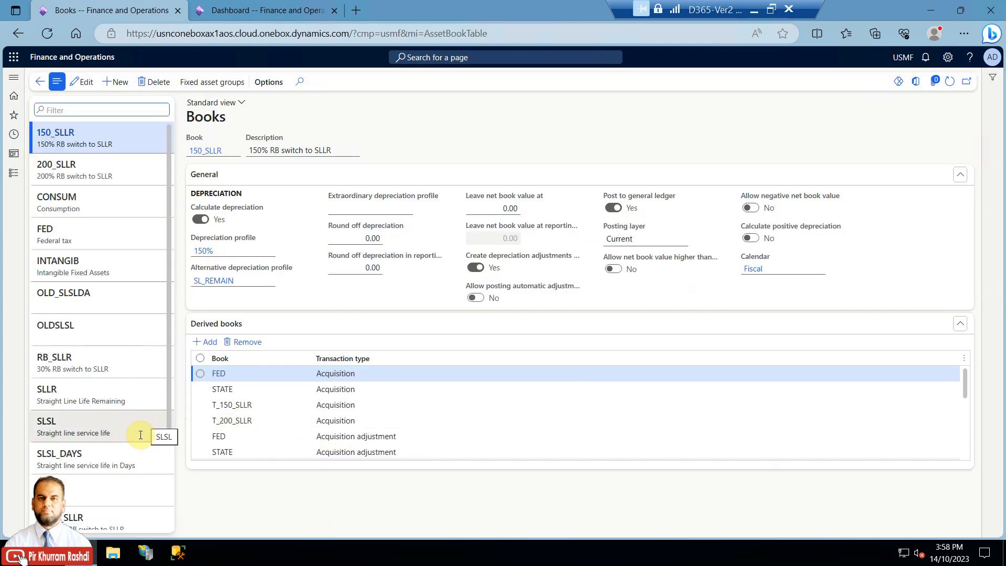
click(131, 458)
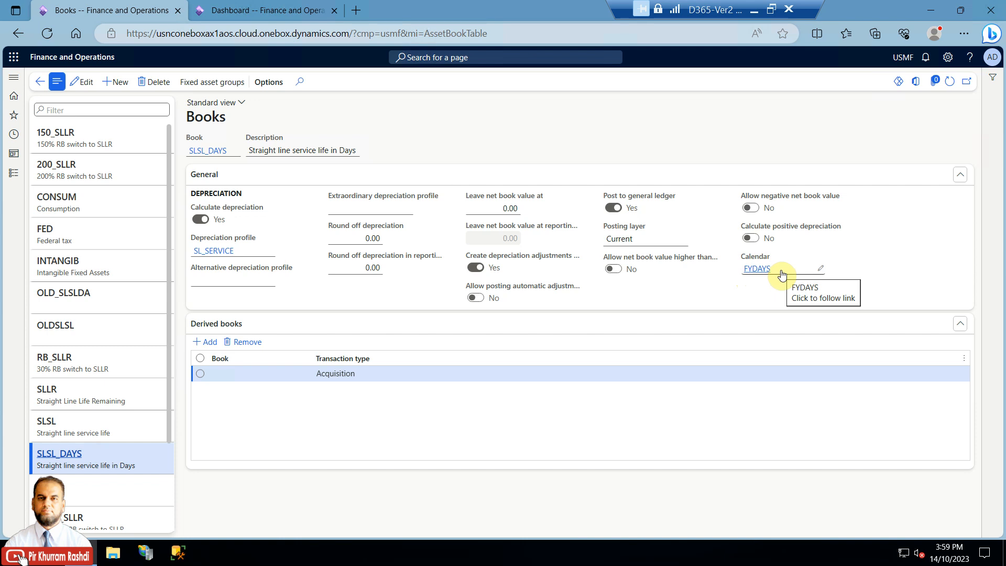
Open the fixed asset posting profiles and check the SLSL_DAYS book's main and offset accounts for Acquisition.
click(14, 172)
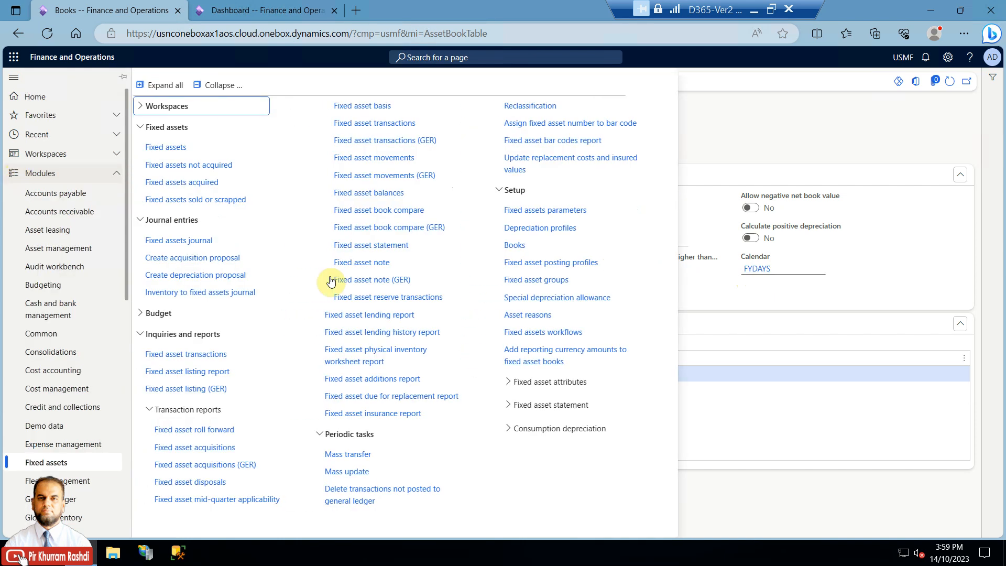
click(575, 267)
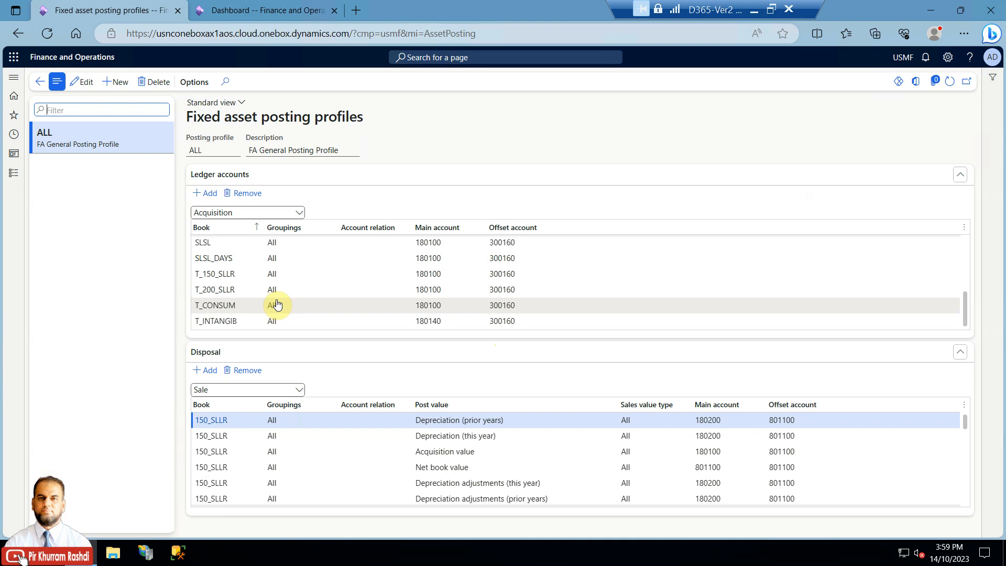
click(272, 258)
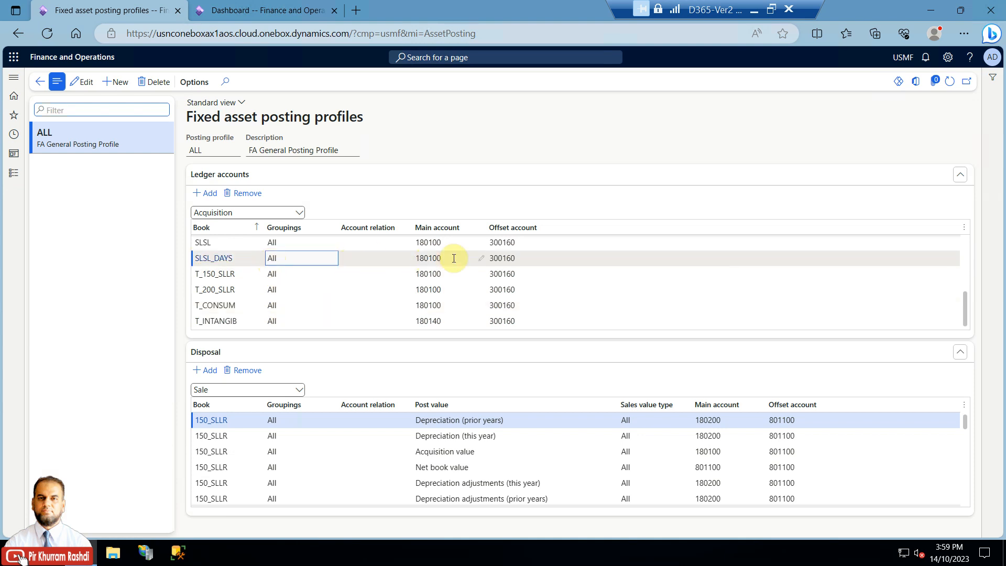
Show the Depreciation ledger accounts of the ALL posting profile and check the SLSL_DAYS book's main and offset accounts.
click(300, 213)
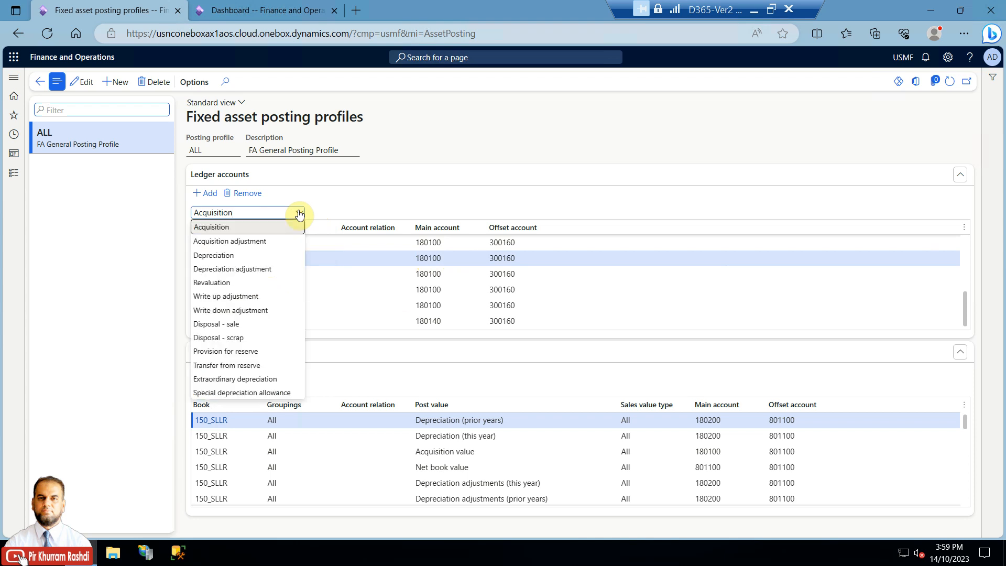
click(260, 256)
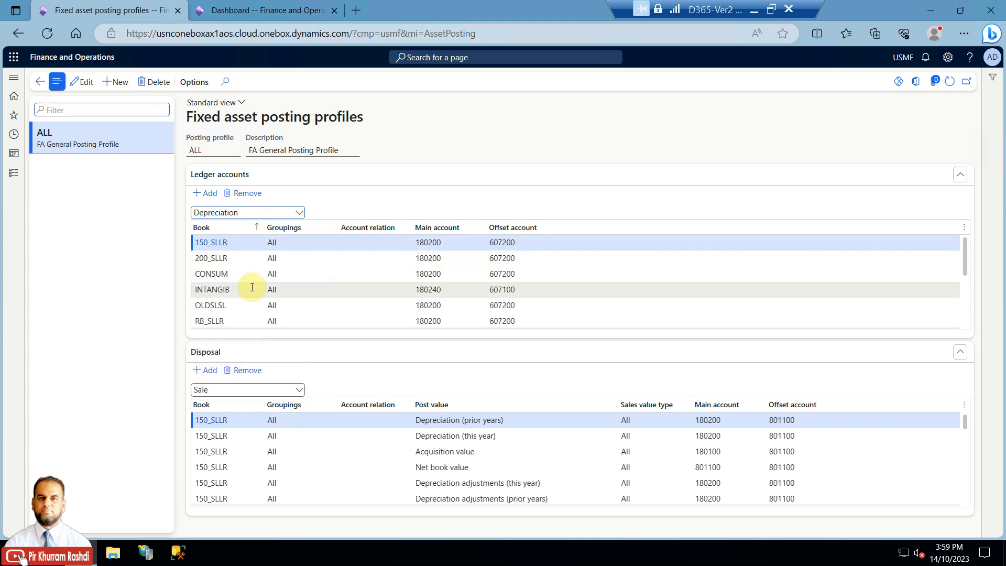
scroll(247, 288, down, 2)
click(251, 260)
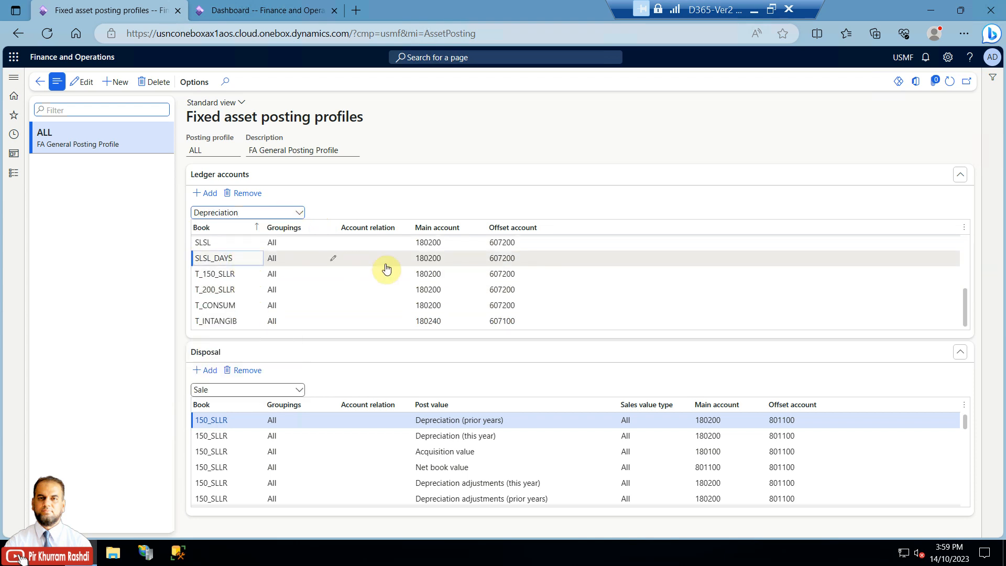